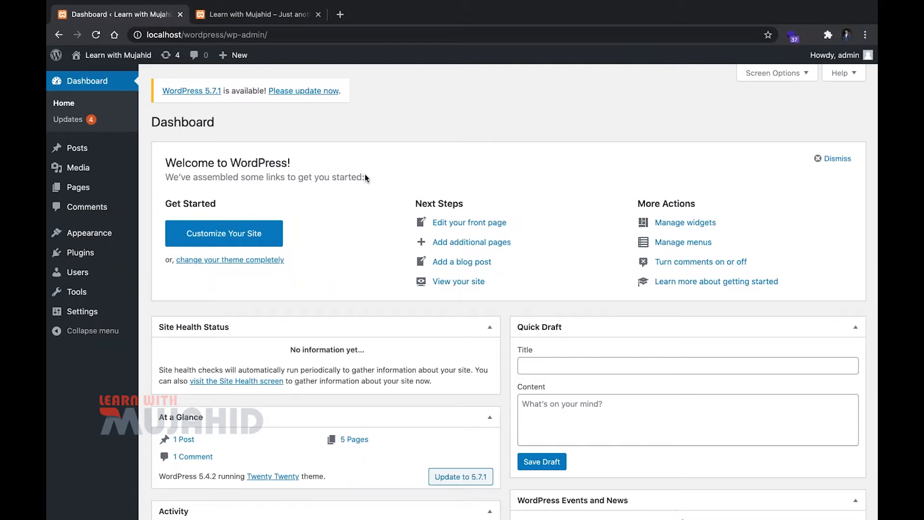
Look through the site's front page and return to the admin dashboard
click(255, 16)
scroll(282, 210, down, 10)
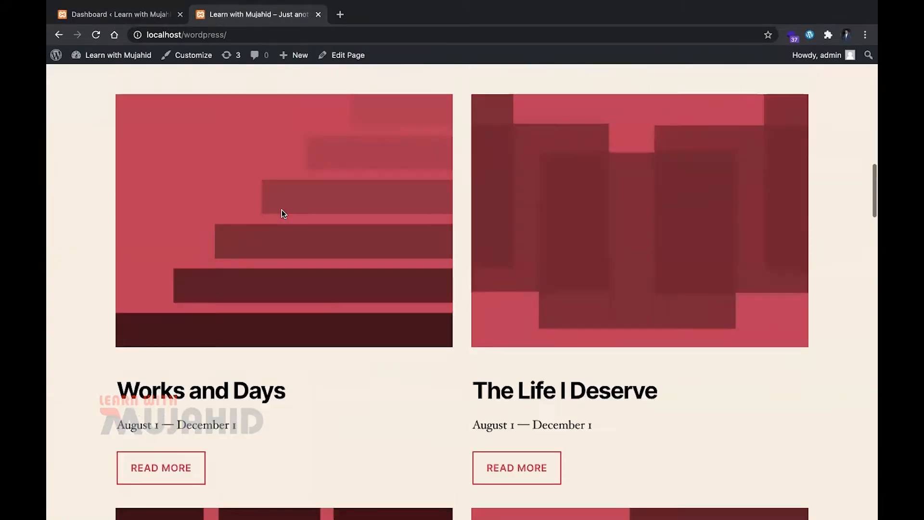
scroll(281, 209, up, 10)
scroll(370, 367, down, 10)
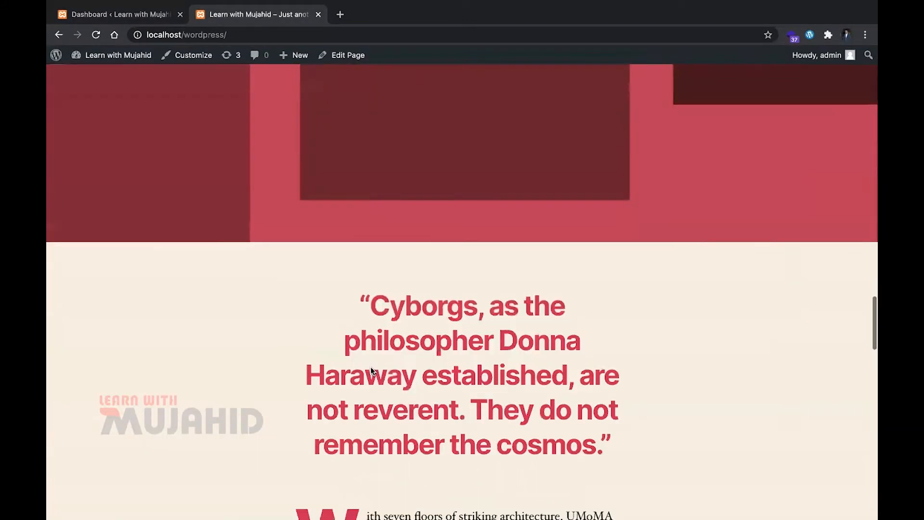
scroll(371, 369, down, 10)
scroll(370, 366, up, 10)
click(116, 14)
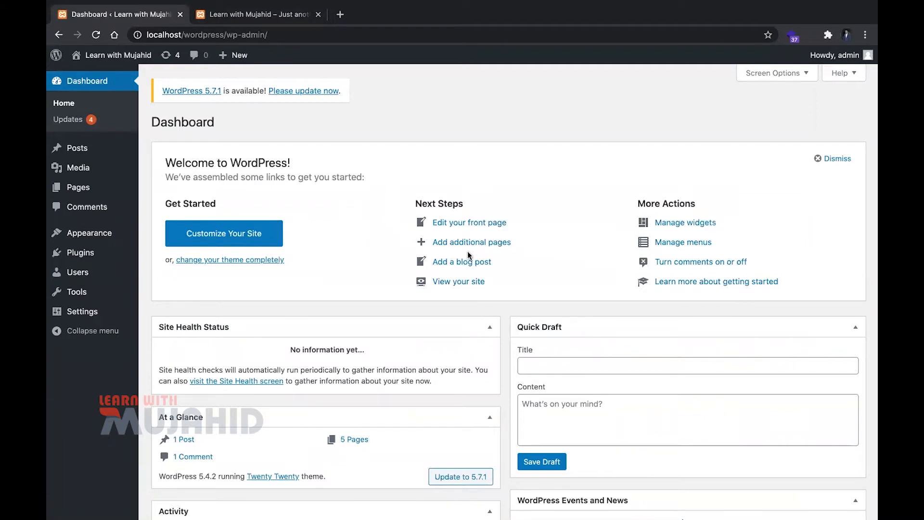
Open the front page in the theme customizer and set the site title to "Wordpress Site"
key(ctrl+Tab)
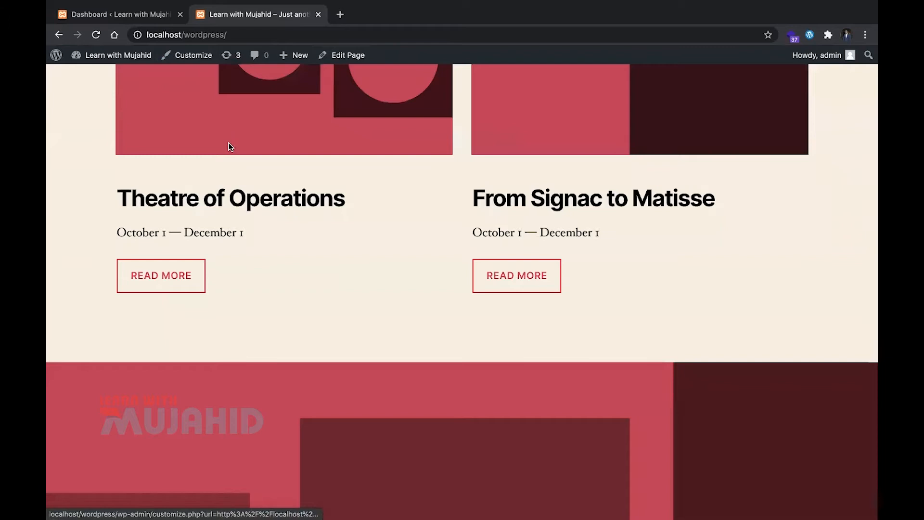
click(191, 58)
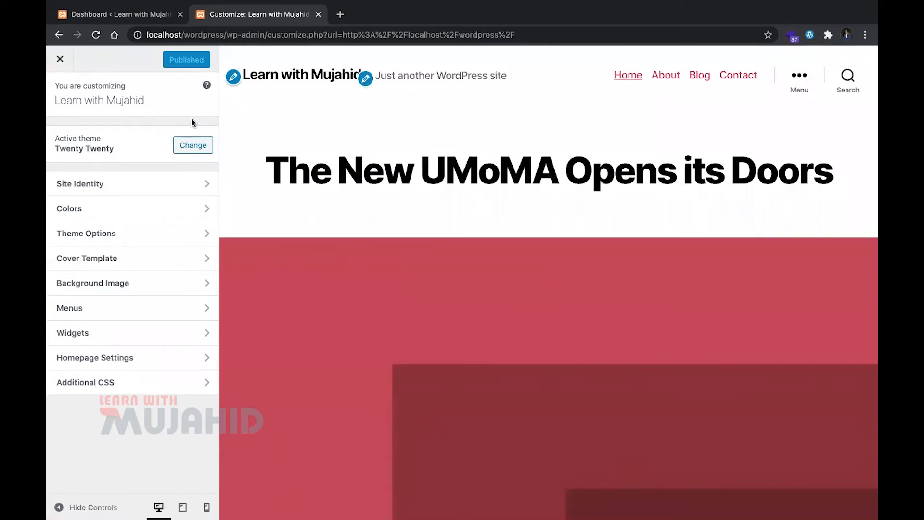
click(234, 76)
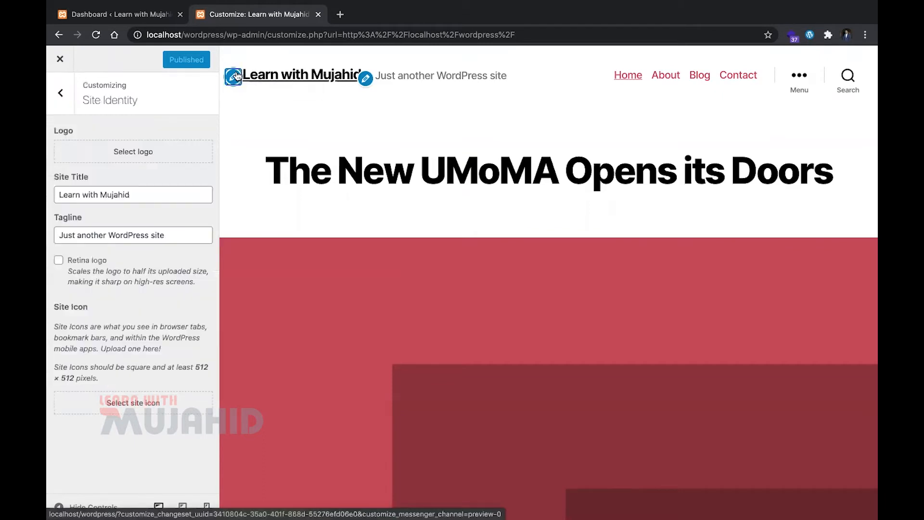
triple_click(165, 195)
key(BackSpace)
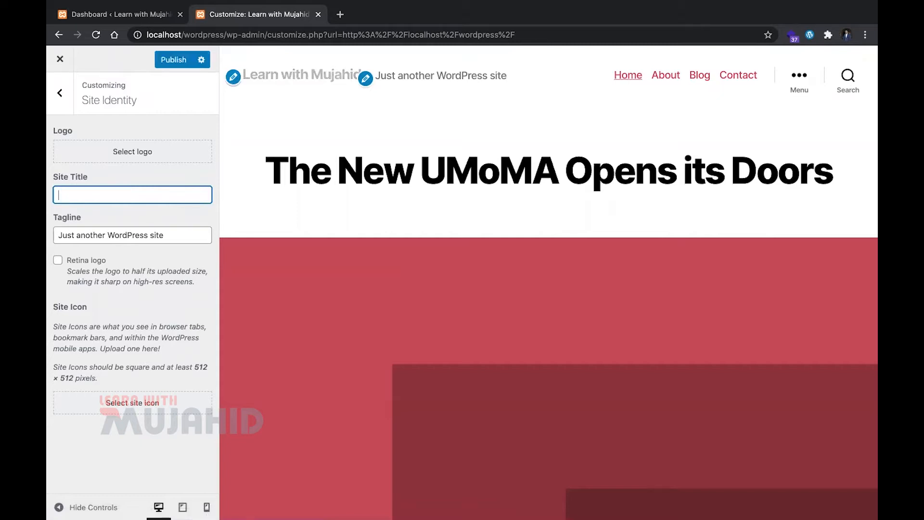
text(Wordpress Site)
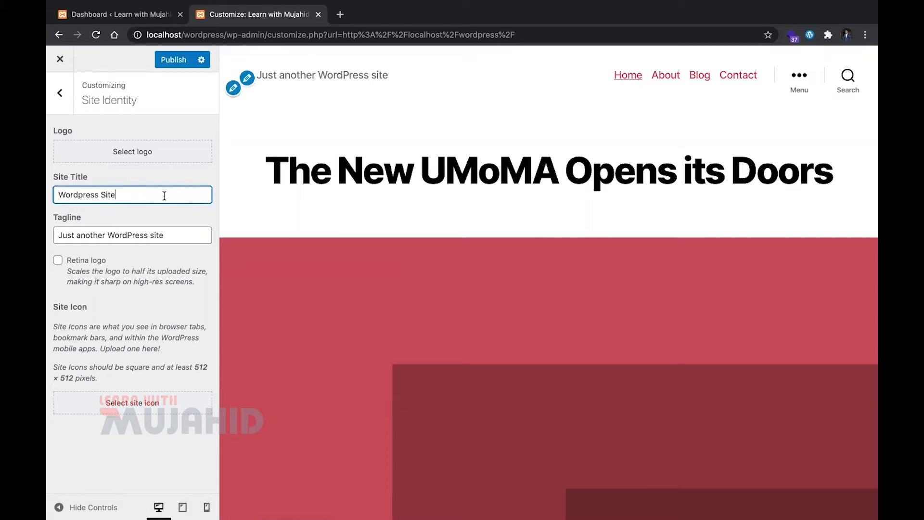
Set the site's tagline to "Learn with me"
triple_click(181, 233)
key(BackSpace)
text(Learn with me)
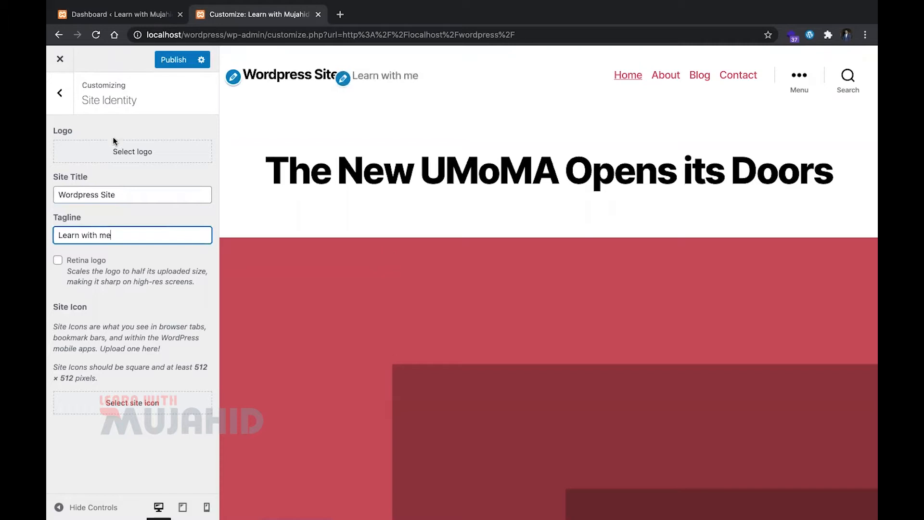
Upload "Learn with mujahid.png" from the Desktop folder and select it as the site logo
click(118, 147)
click(457, 287)
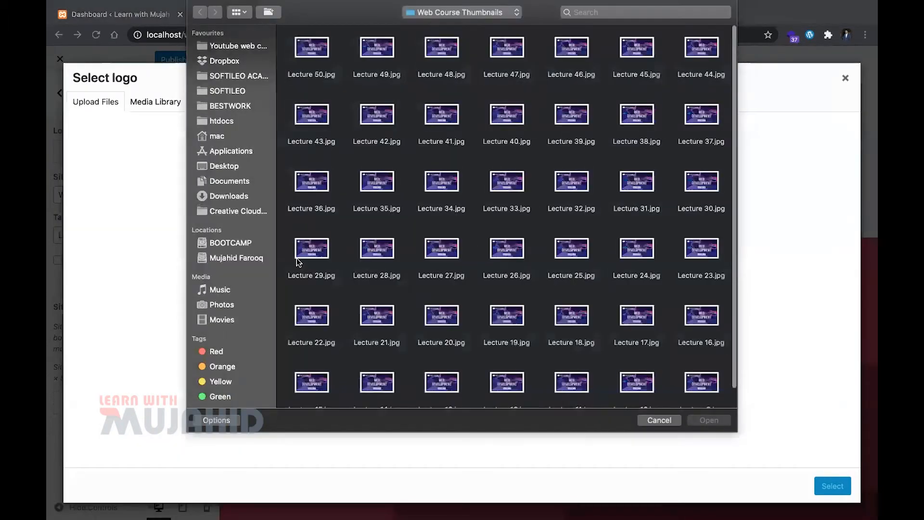
click(226, 166)
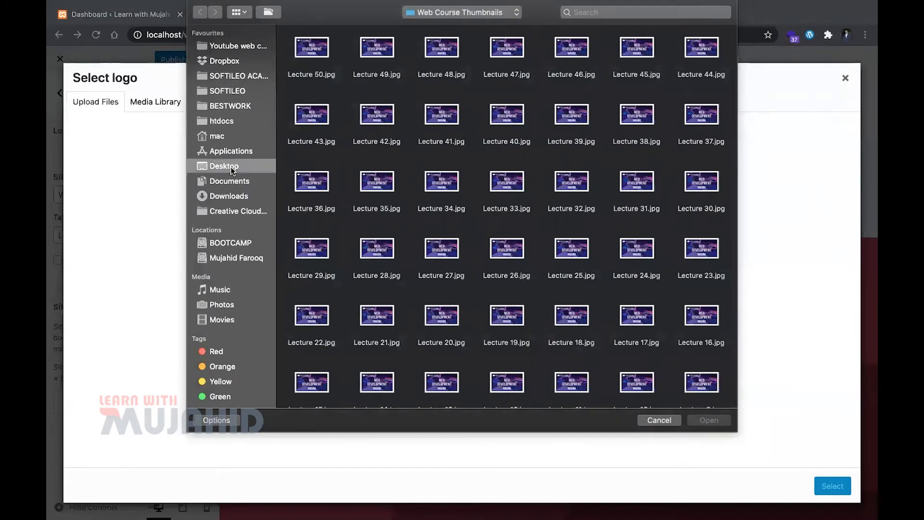
scroll(507, 167, down, 5)
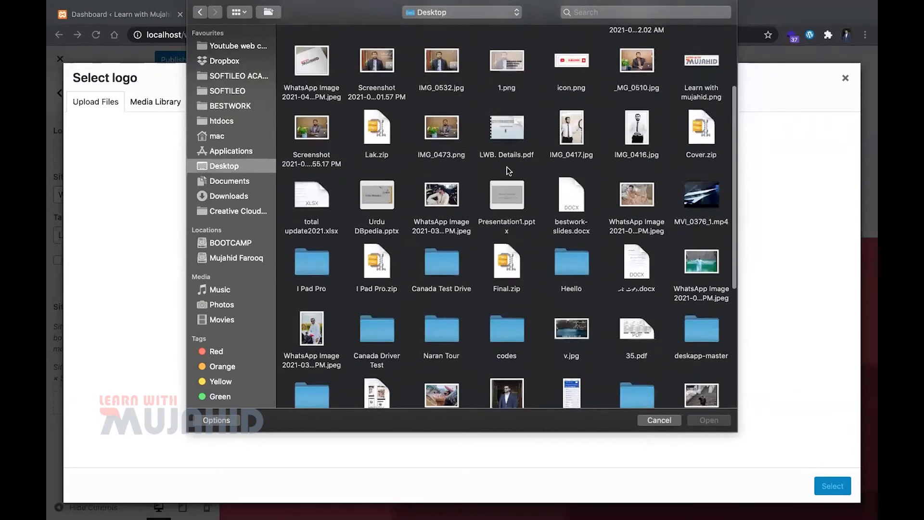
scroll(509, 170, down, 10)
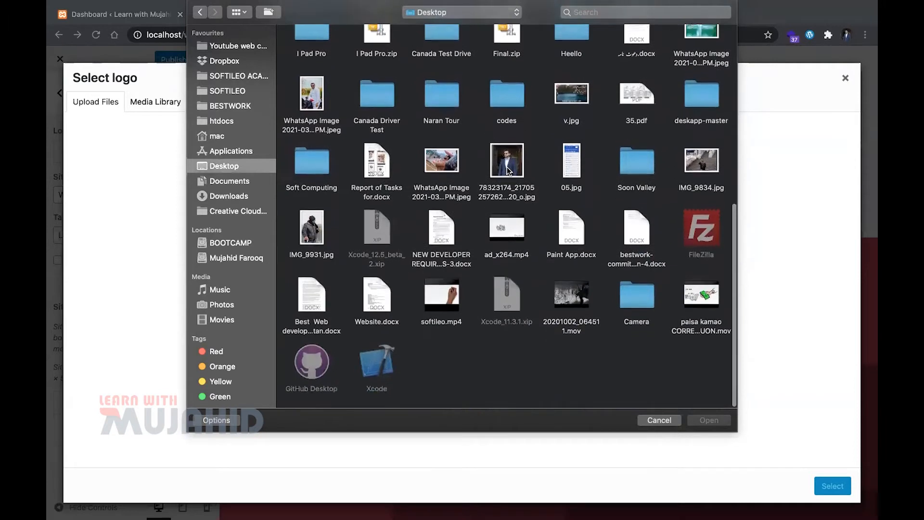
scroll(506, 167, up, 14)
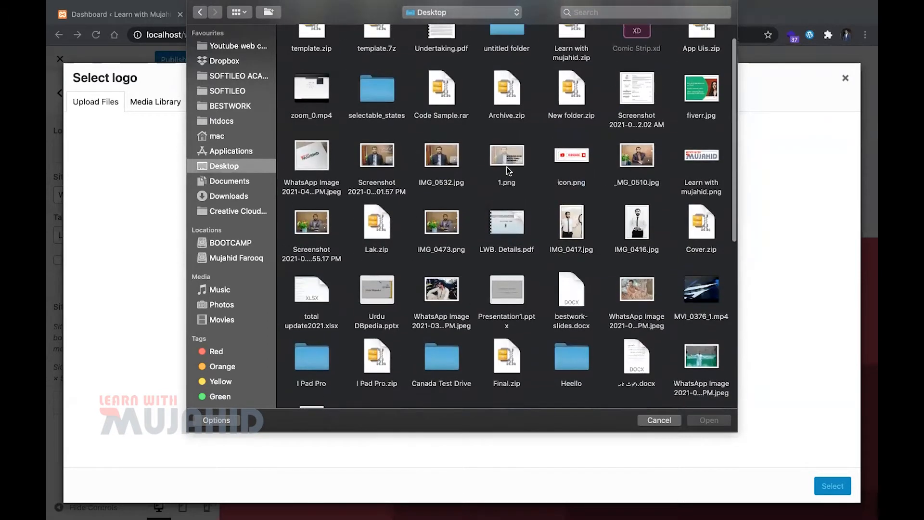
click(703, 164)
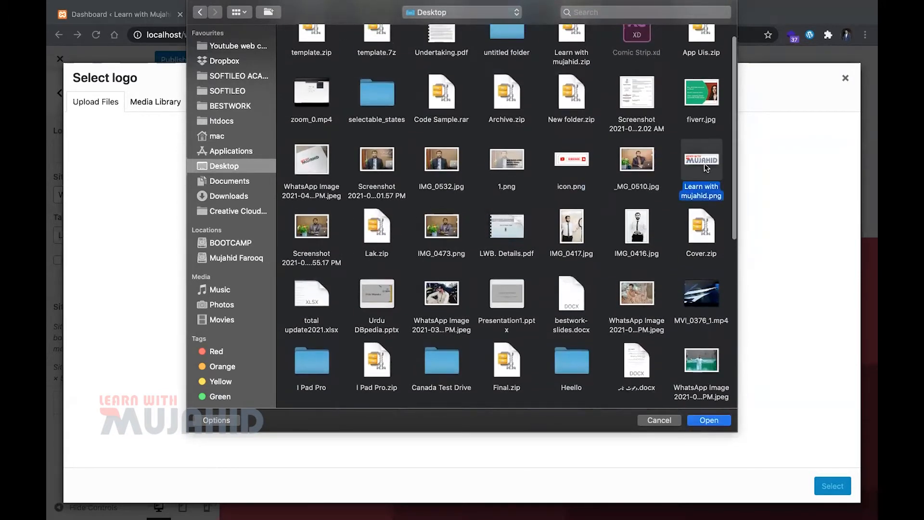
double_click(703, 164)
click(823, 489)
Extend the logo's crop area to cover the whole image and apply the crop
drag(414, 130, 302, 129)
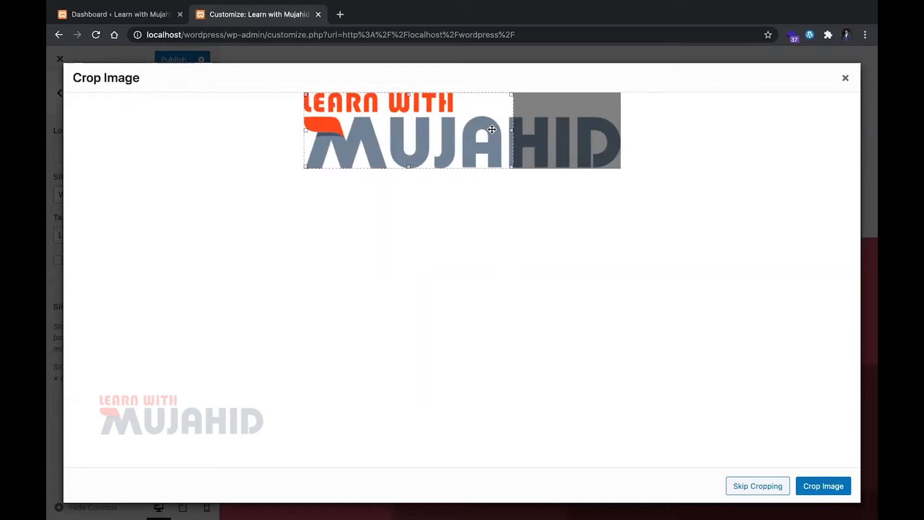
drag(511, 130, 627, 138)
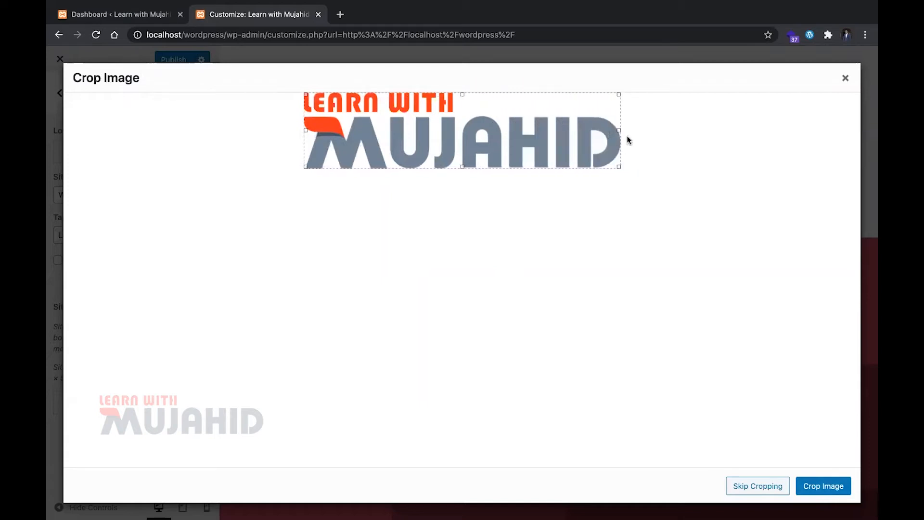
click(822, 493)
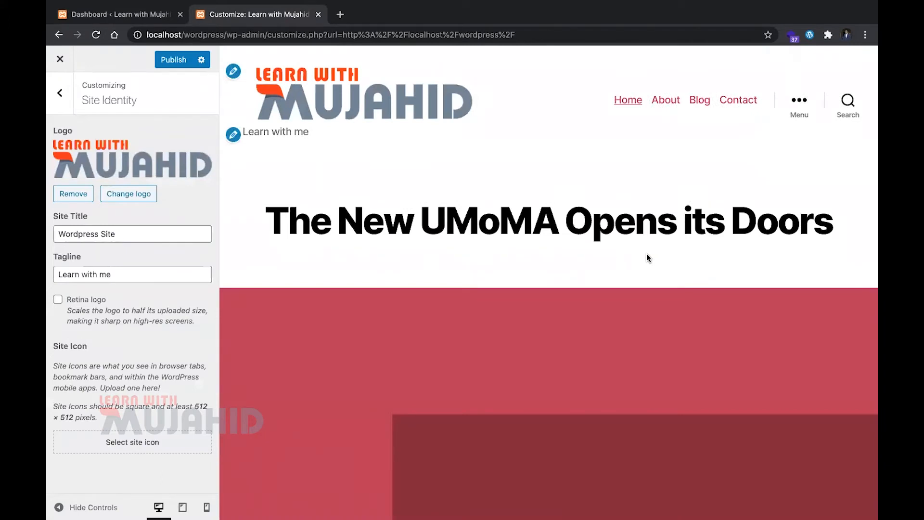
Enable the Retina logo option and check the scaled logo in the page preview
click(85, 300)
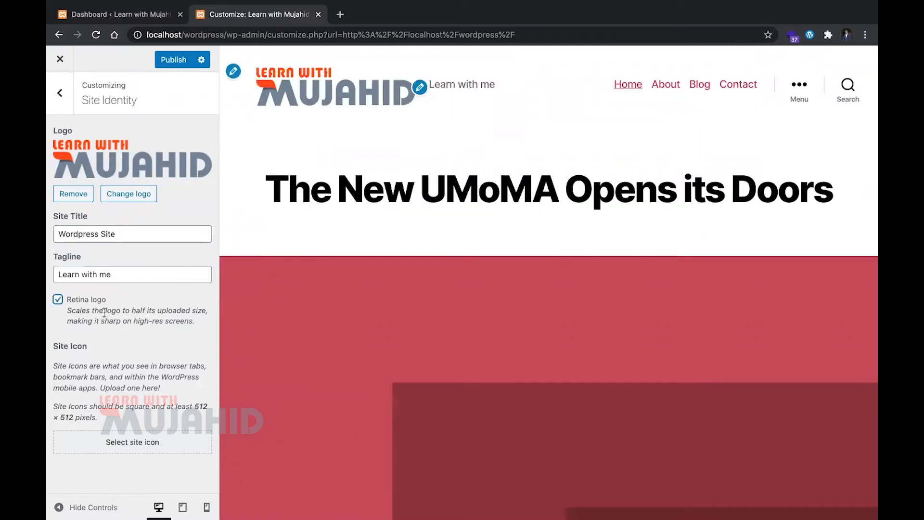
triple_click(150, 322)
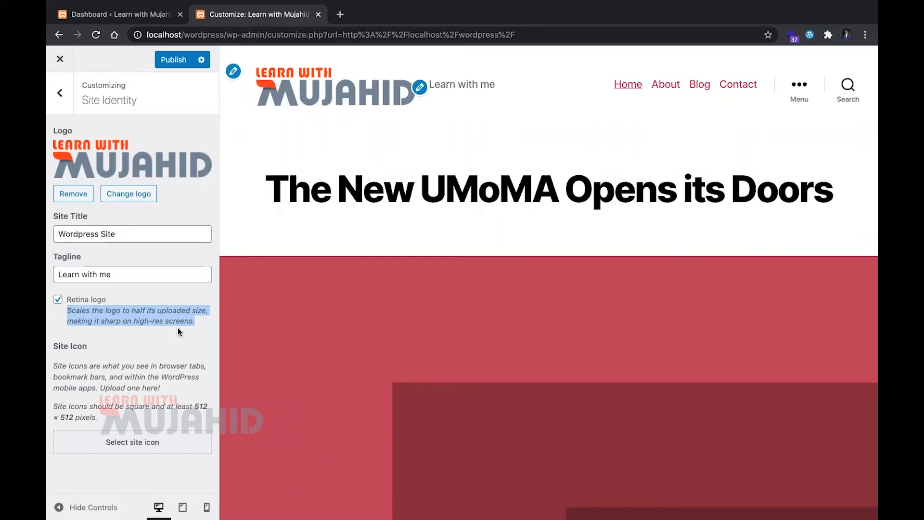
click(75, 302)
click(76, 304)
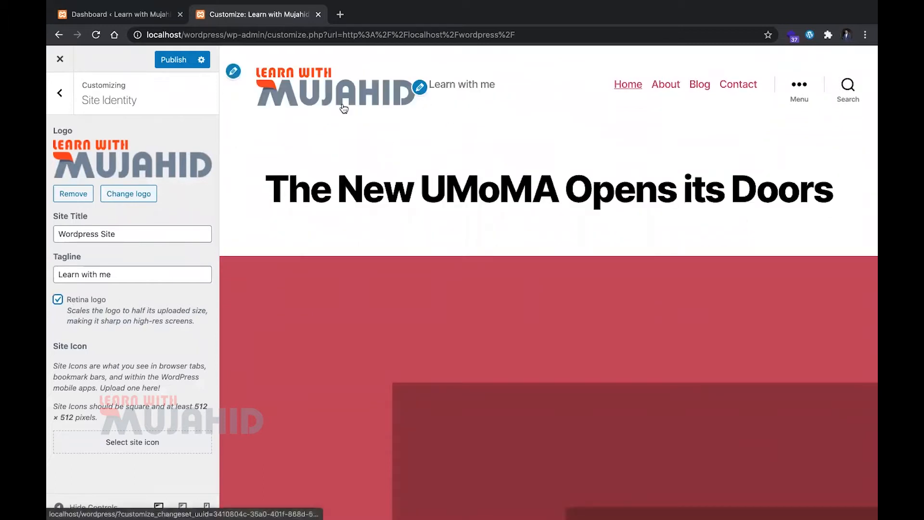
scroll(492, 312, down, 2)
scroll(491, 313, up, 2)
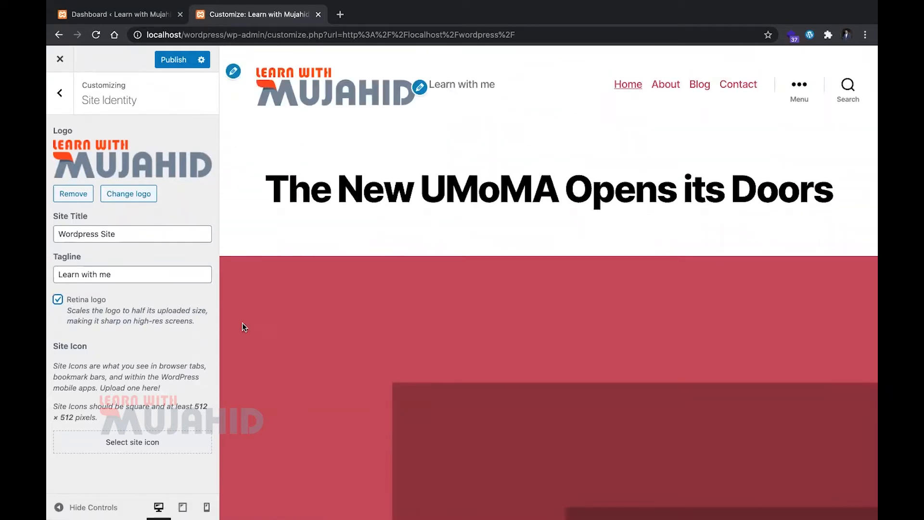
Set the site icon from the uploaded logo image, cropped to the square at its left end
click(115, 442)
click(112, 198)
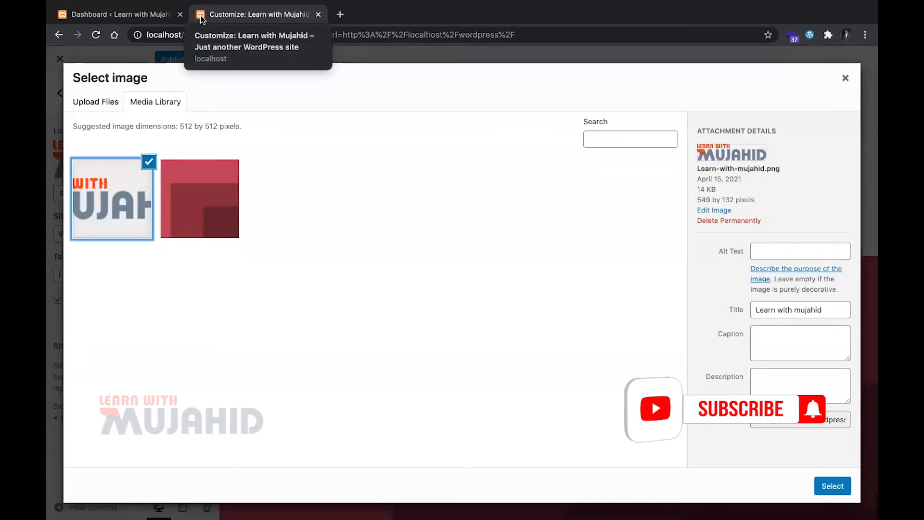
click(843, 480)
drag(377, 133, 221, 91)
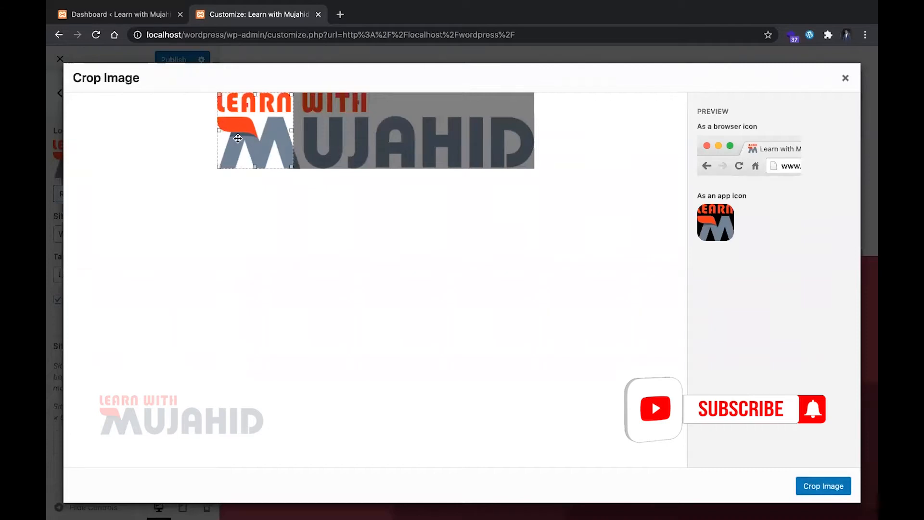
click(801, 481)
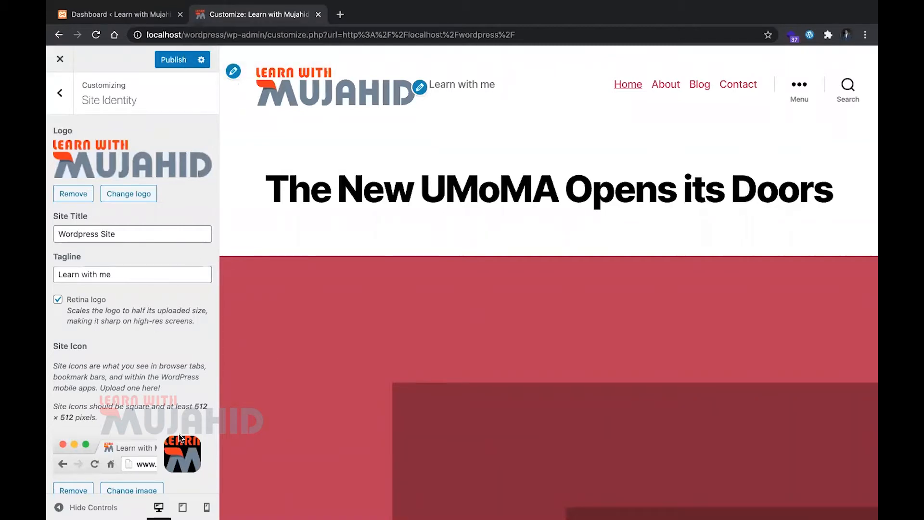
Change the site's background color to orange #f4af00 and check it down the page preview
click(59, 93)
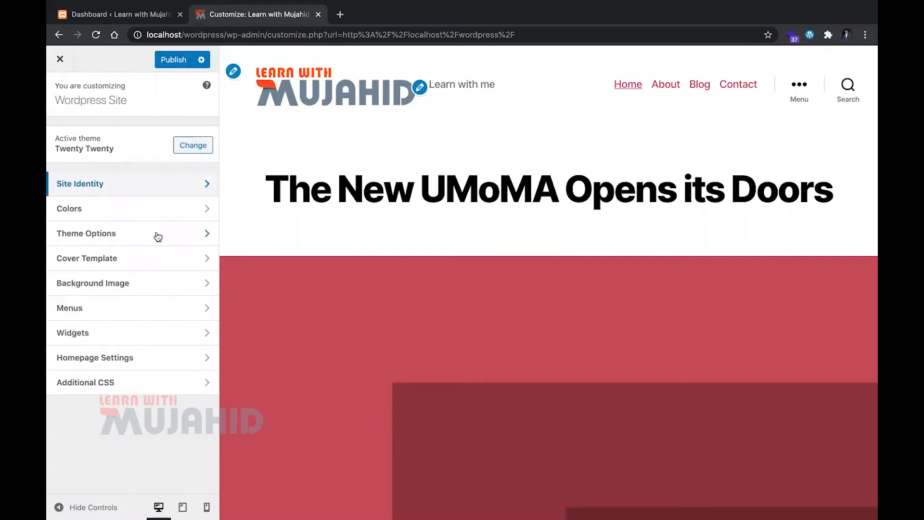
click(138, 208)
click(77, 149)
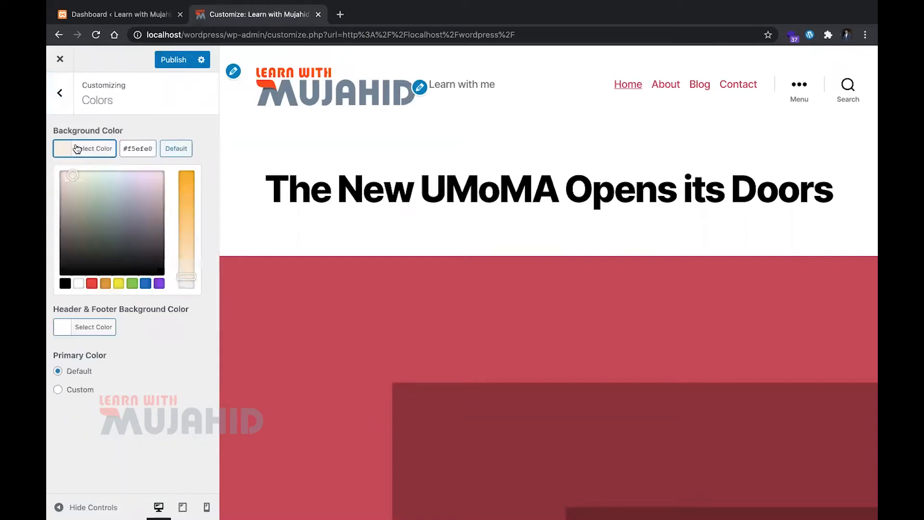
scroll(406, 304, down, 10)
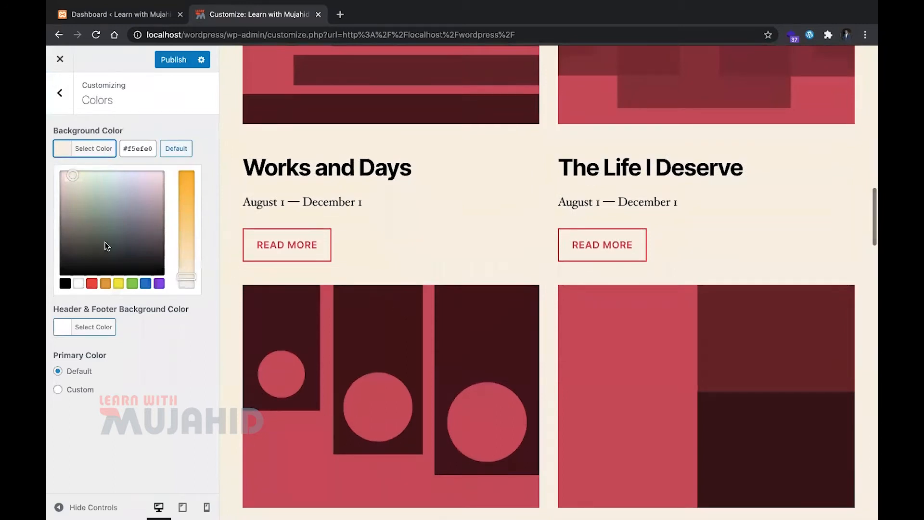
drag(187, 227, 187, 175)
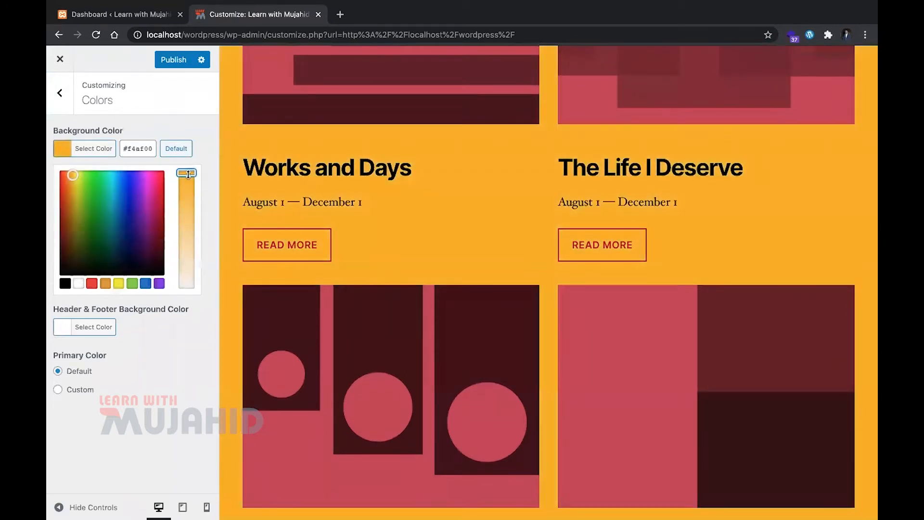
scroll(432, 348, down, 10)
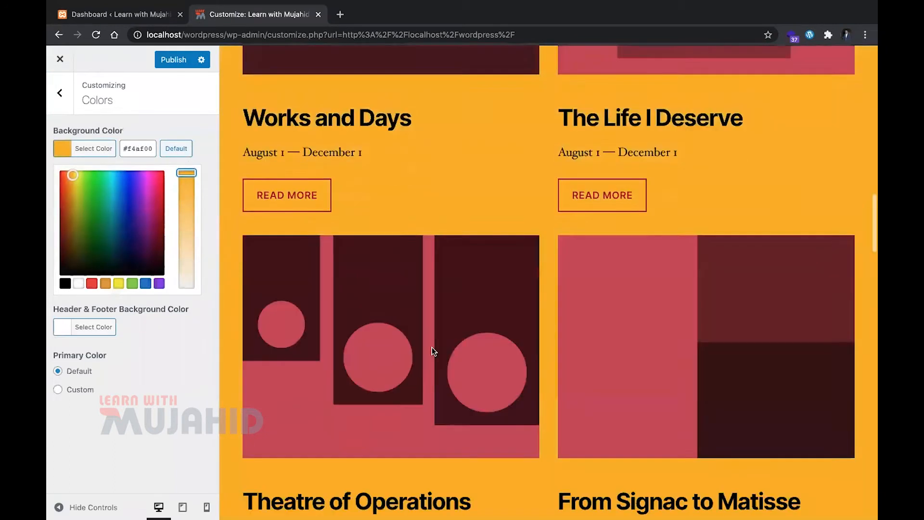
scroll(432, 351, up, 15)
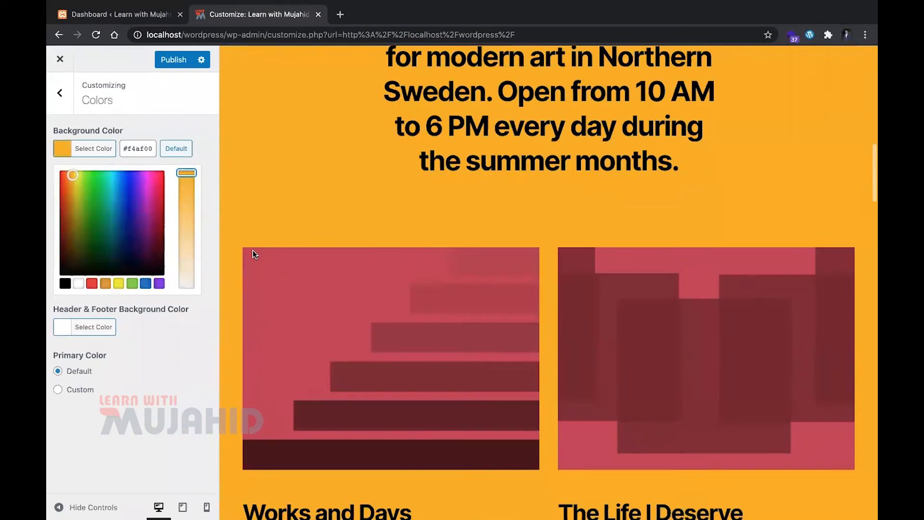
scroll(259, 319, up, 5)
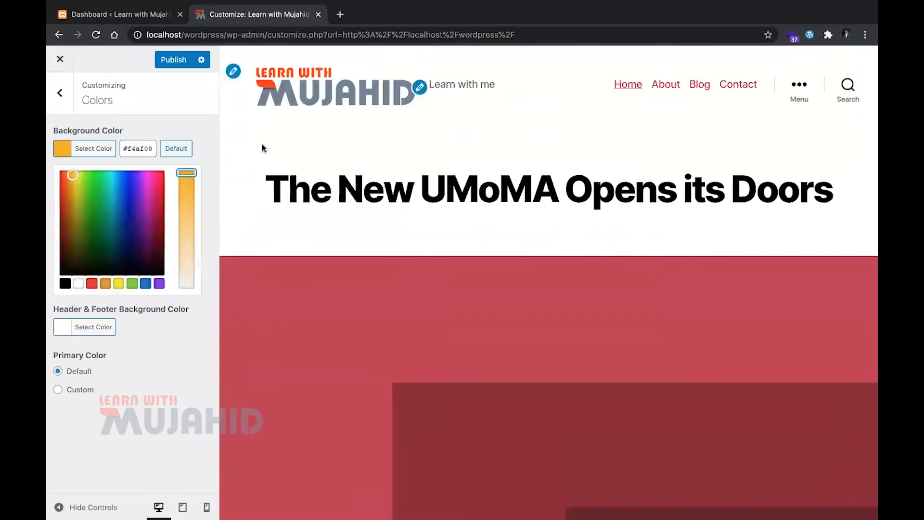
Inspect the page title's entry header and set its background-color to the logo's orange-red #fe3301, sampled from the preview
right_click(447, 149)
key(Escape)
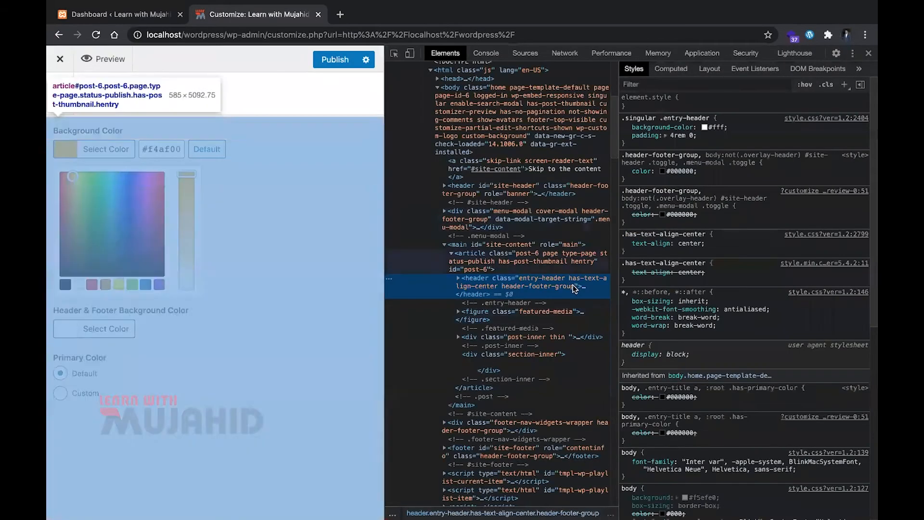
drag(385, 181, 581, 181)
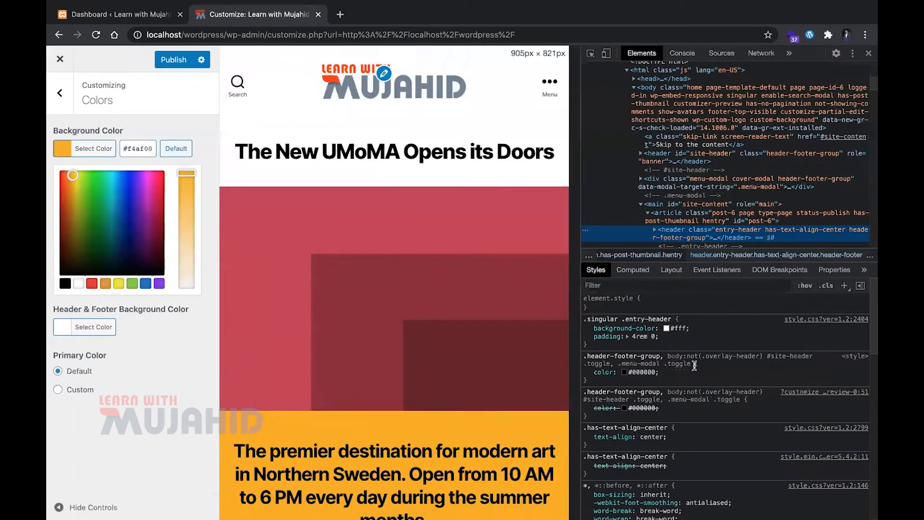
click(666, 328)
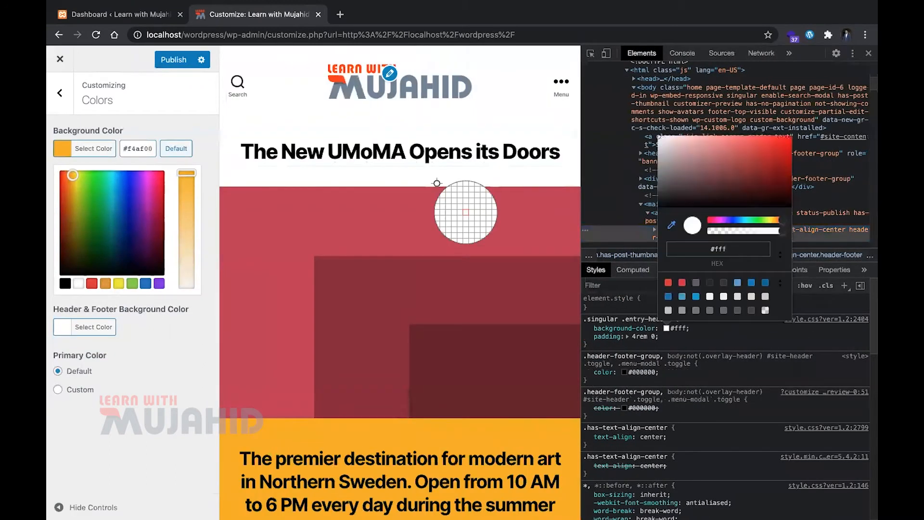
click(364, 109)
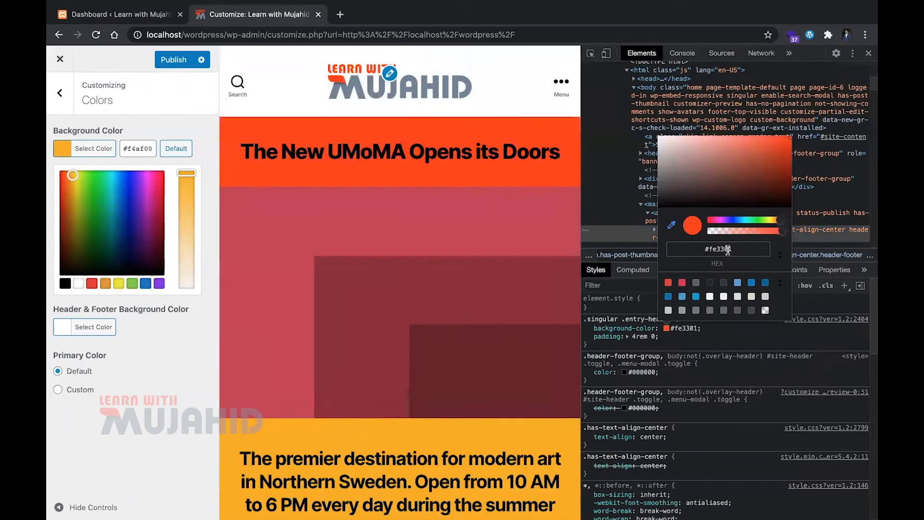
click(867, 53)
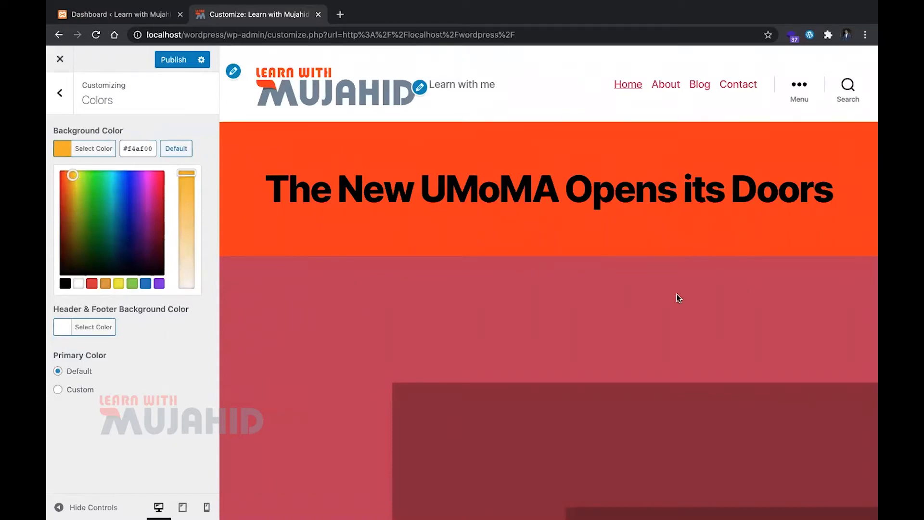
Inspect the entry header again and replace its background-color value in the .singular .entry-header rule with fff
right_click(464, 123)
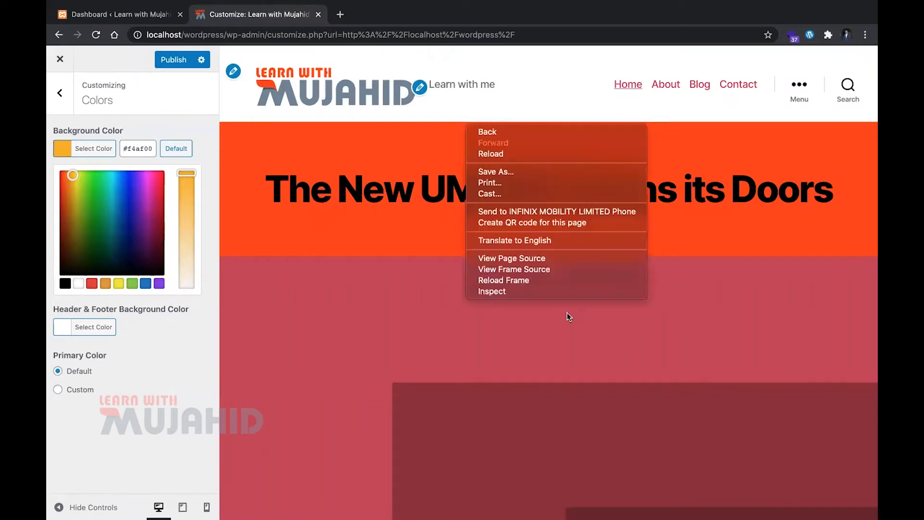
click(536, 290)
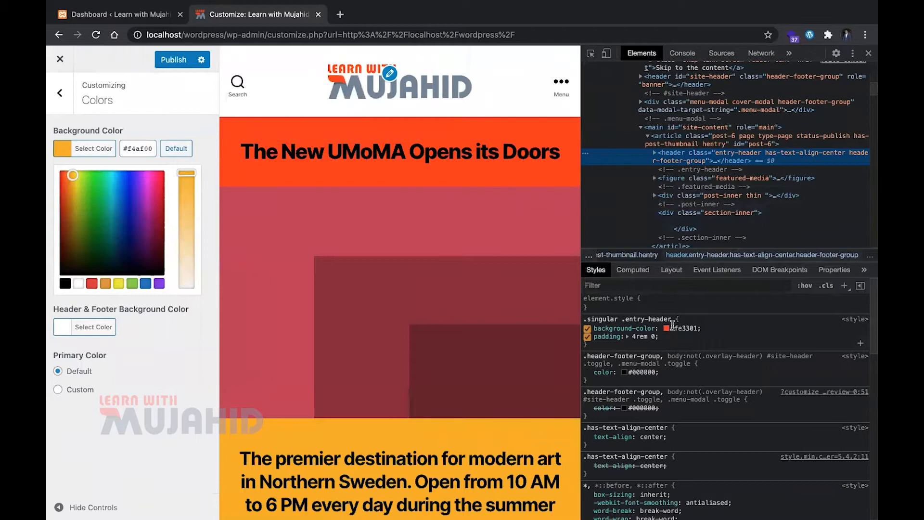
click(673, 327)
text(fff)
key(Return)
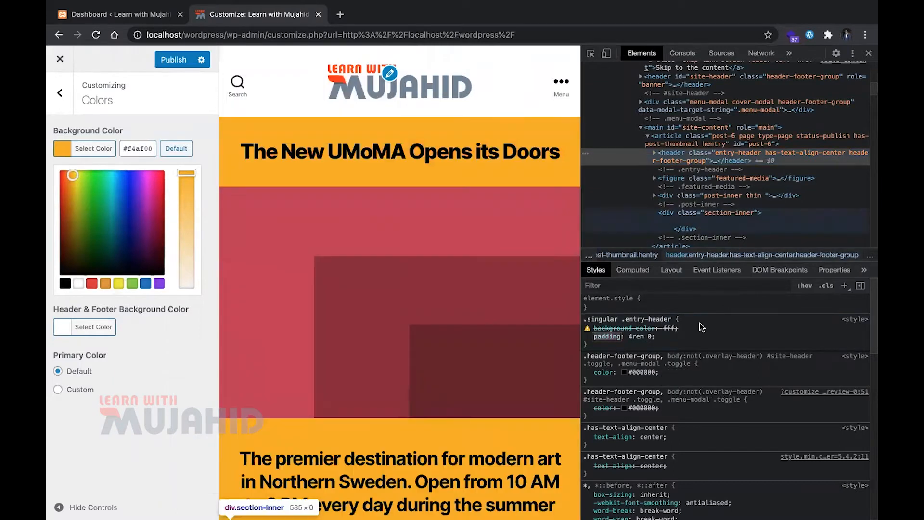
click(868, 54)
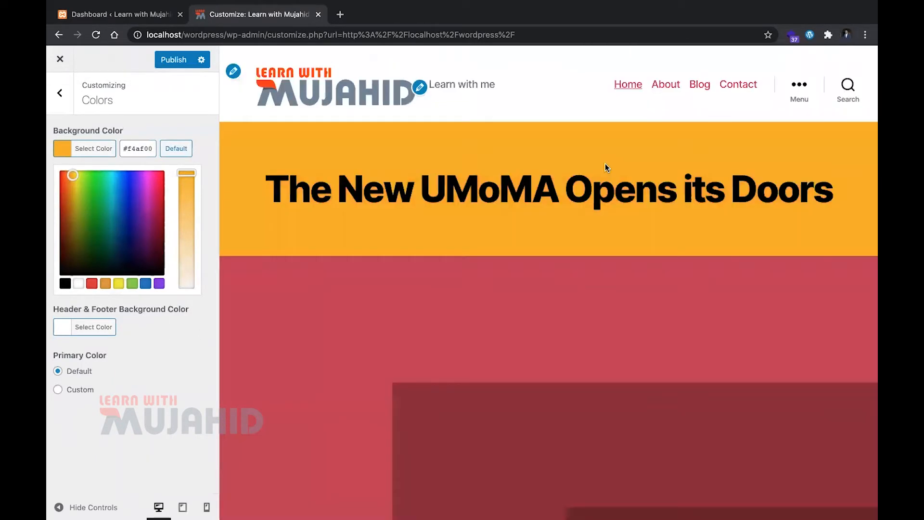
Set the site's background color to the sampled #fe3301 and check it down the page preview
scroll(605, 163, down, 5)
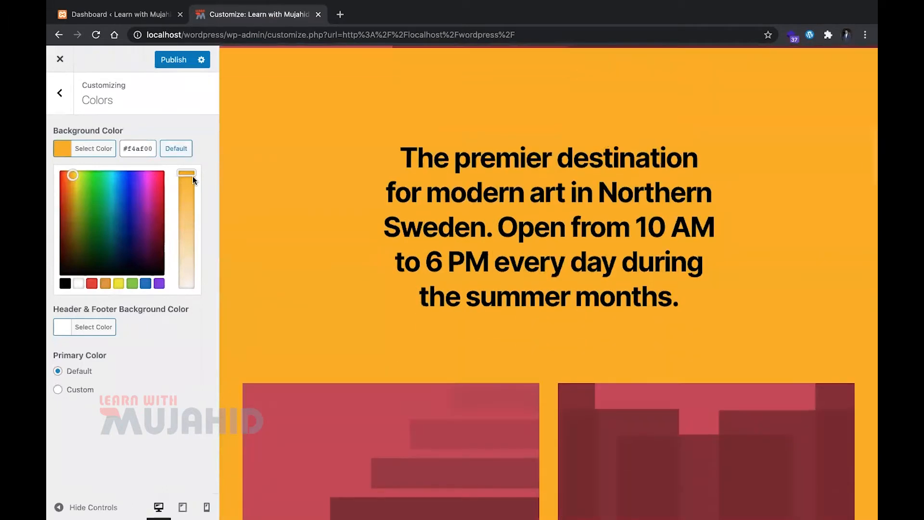
key(ctrl+a)
text(#fe3301)
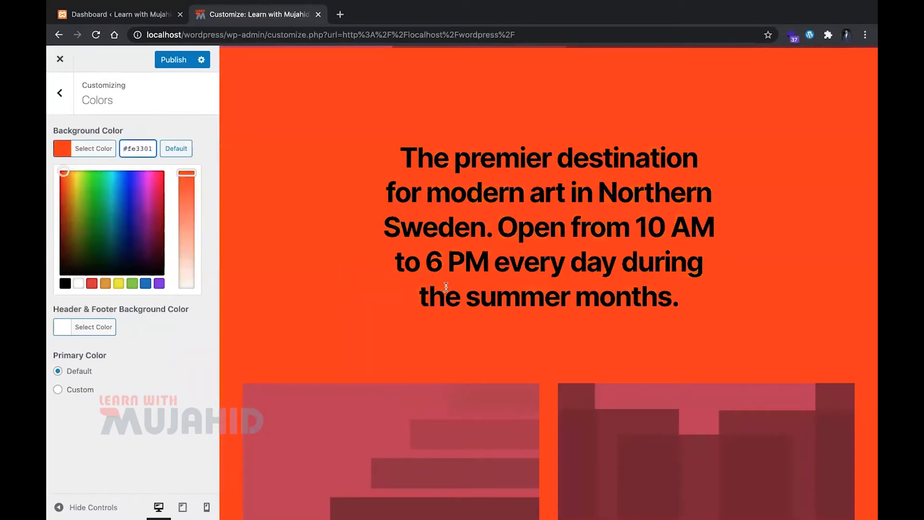
scroll(446, 287, down, 10)
scroll(446, 287, down, 15)
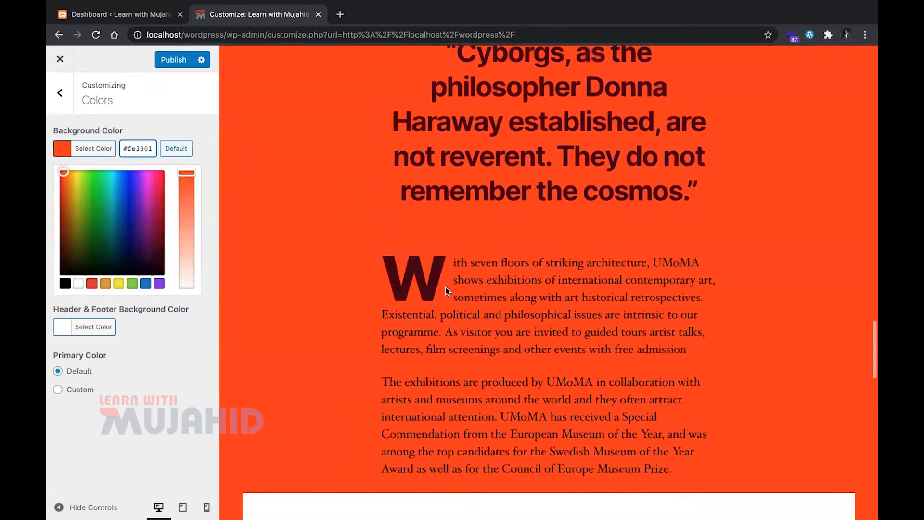
scroll(445, 286, up, 20)
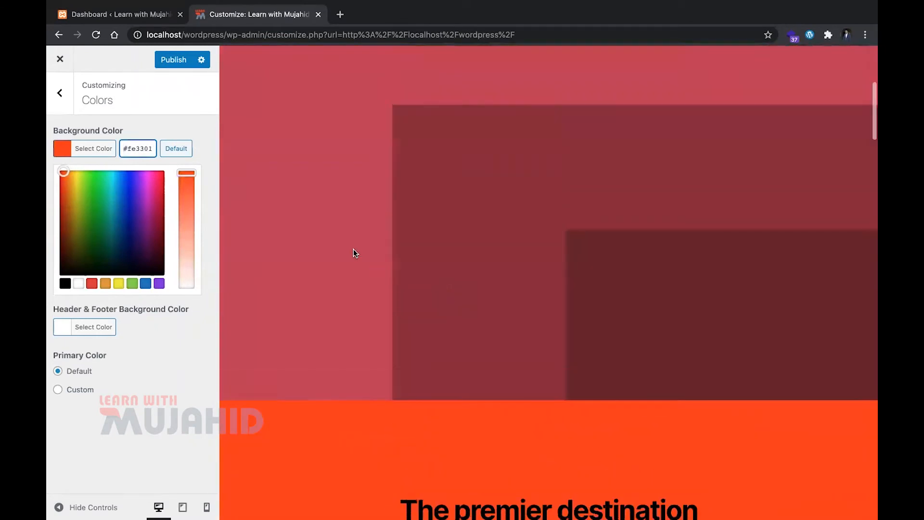
Set the site's background color to light grey #efefef and check it in the page preview
click(187, 333)
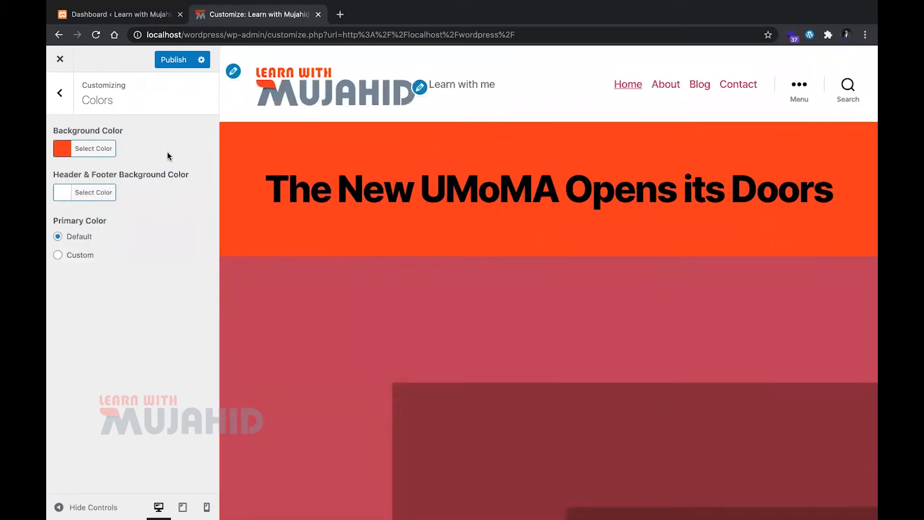
click(84, 151)
double_click(140, 149)
text(efefef)
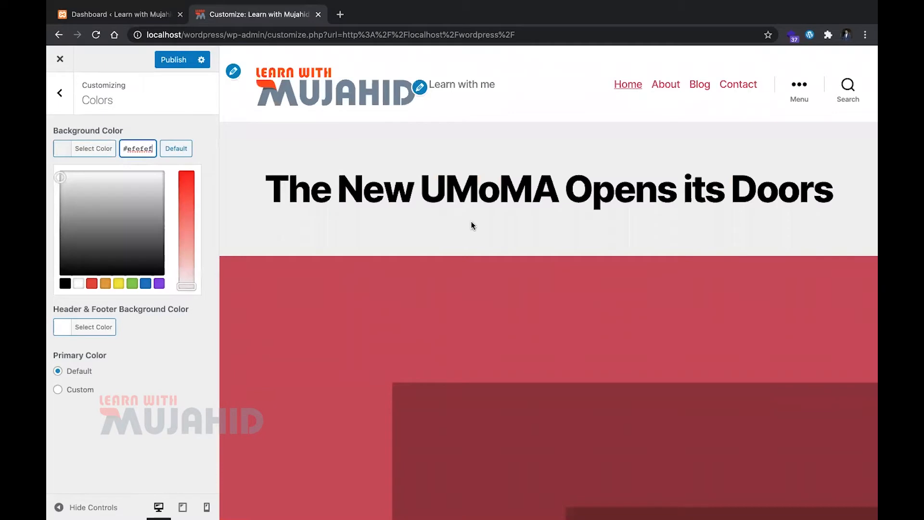
scroll(470, 221, down, 10)
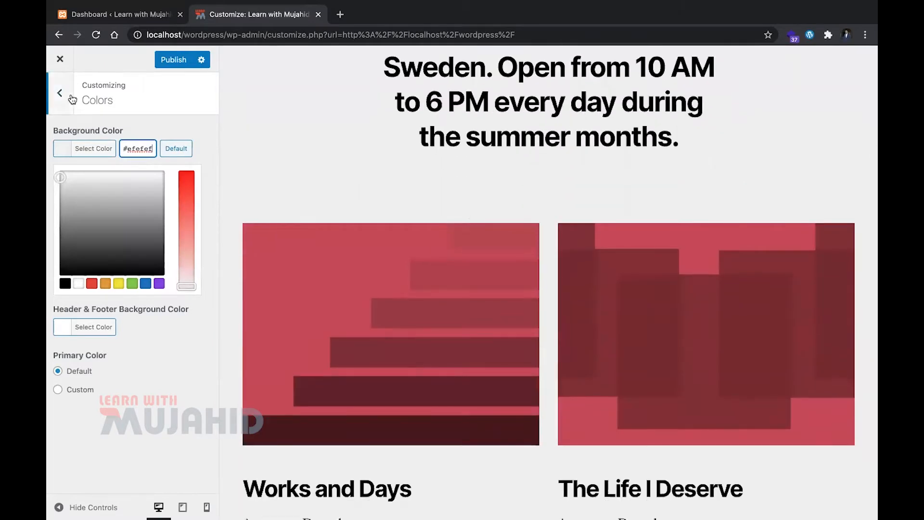
Set the header and footer background color to red #ff0000 and check it at the top of the page preview
click(72, 100)
click(149, 213)
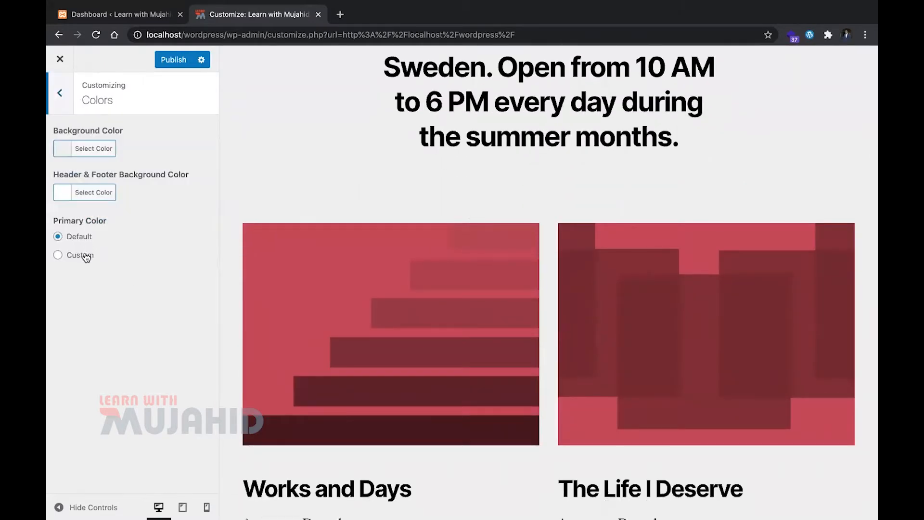
click(88, 192)
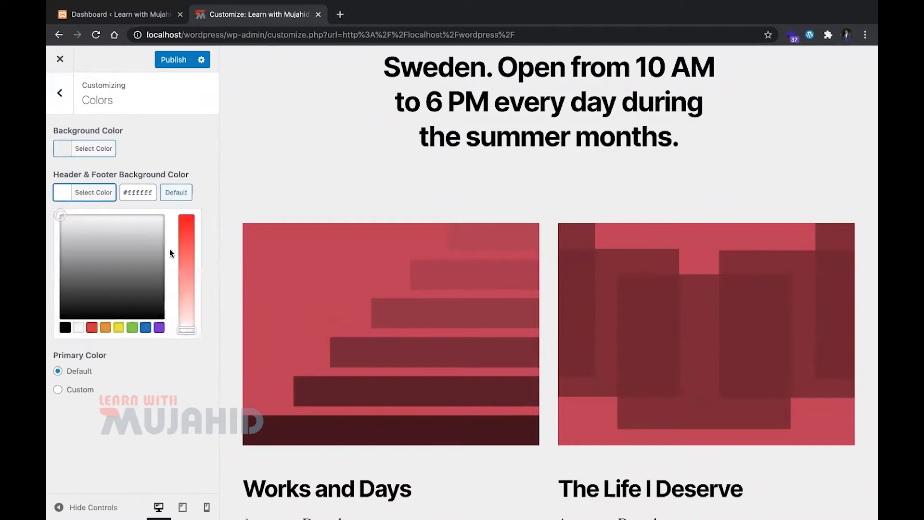
drag(186, 261, 187, 216)
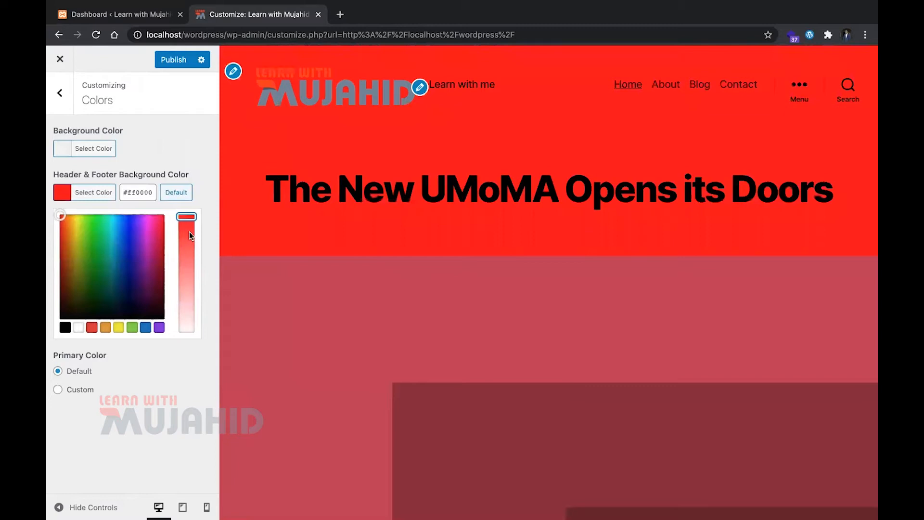
drag(189, 232, 195, 162)
click(193, 168)
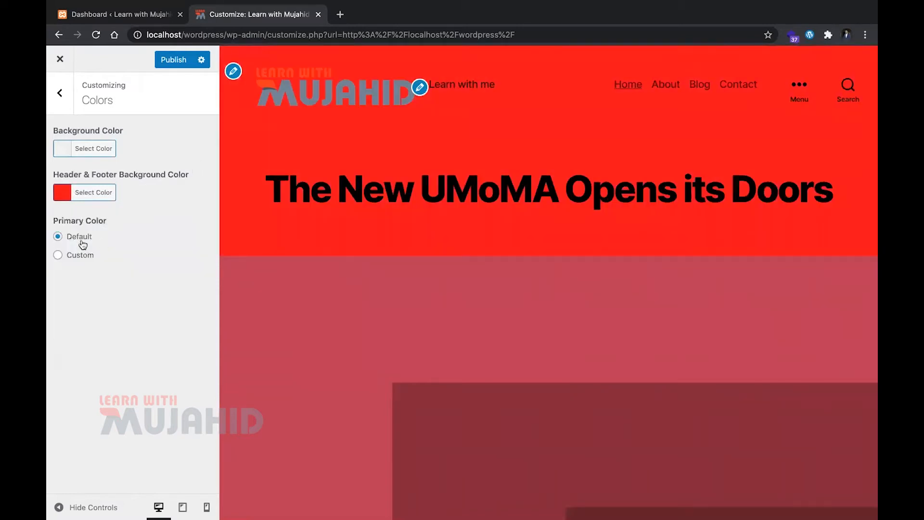
Try custom primary colors at different hues in the page preview and return the primary color to Default
click(90, 260)
drag(143, 309, 163, 315)
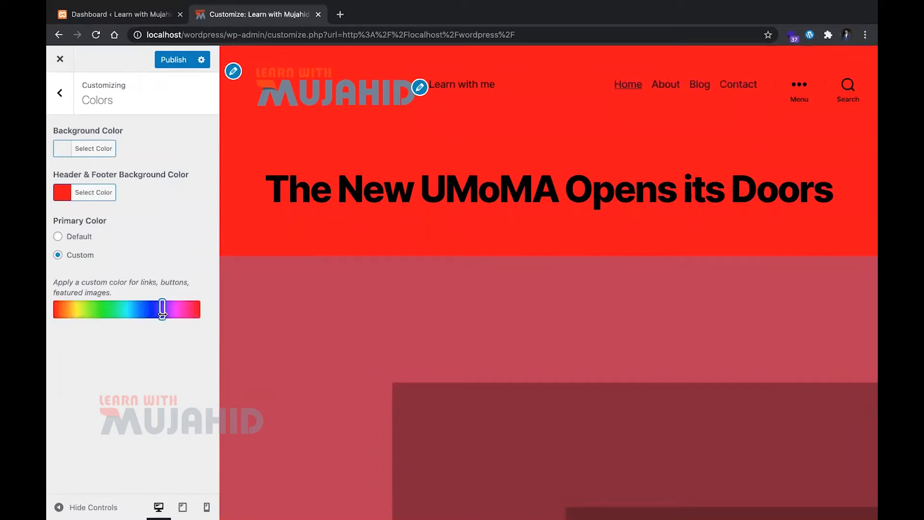
scroll(383, 336, down, 10)
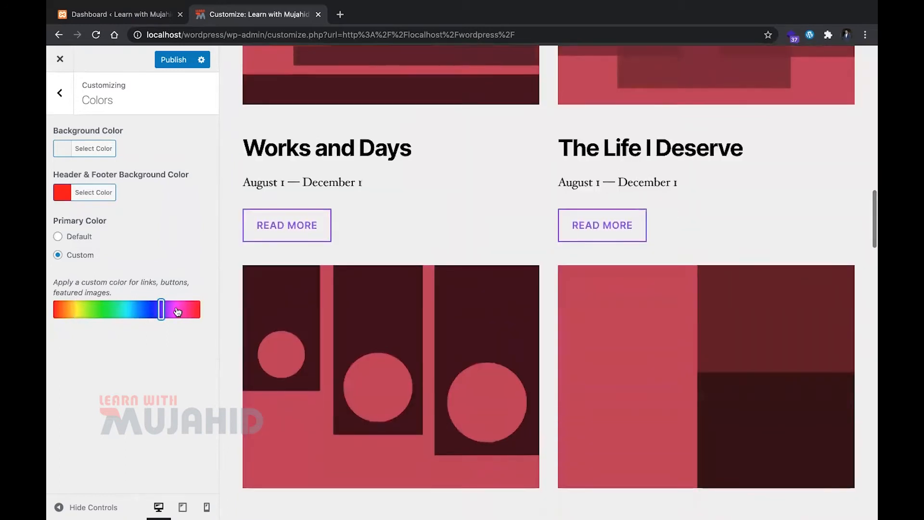
drag(177, 311, 115, 310)
click(87, 240)
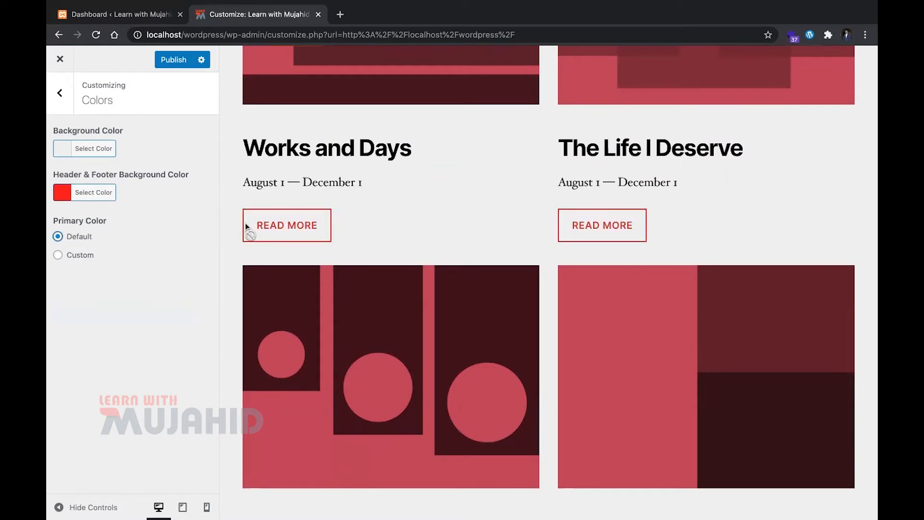
scroll(365, 259, down, 6)
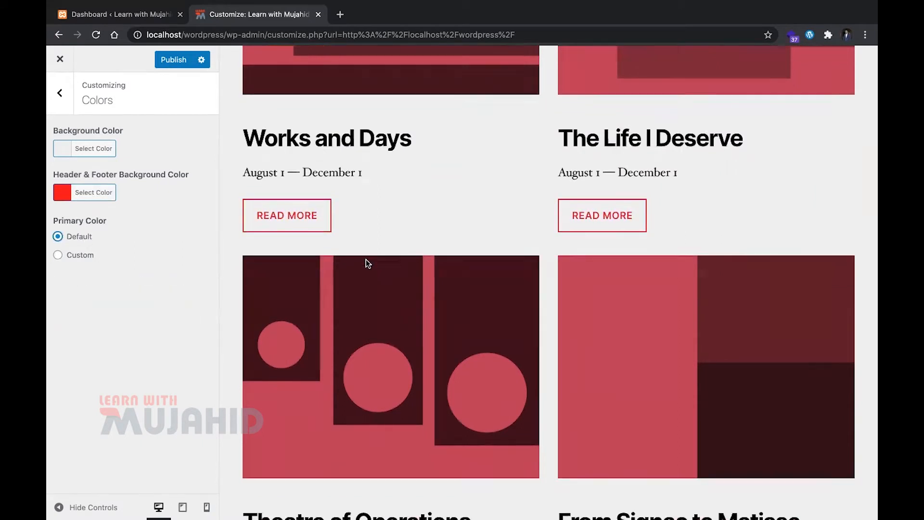
Switch the primary color to Custom and set its hue to orange
click(60, 255)
click(134, 312)
drag(134, 315, 63, 316)
Open the Theme Options section and bring the page header into view in the preview
click(60, 93)
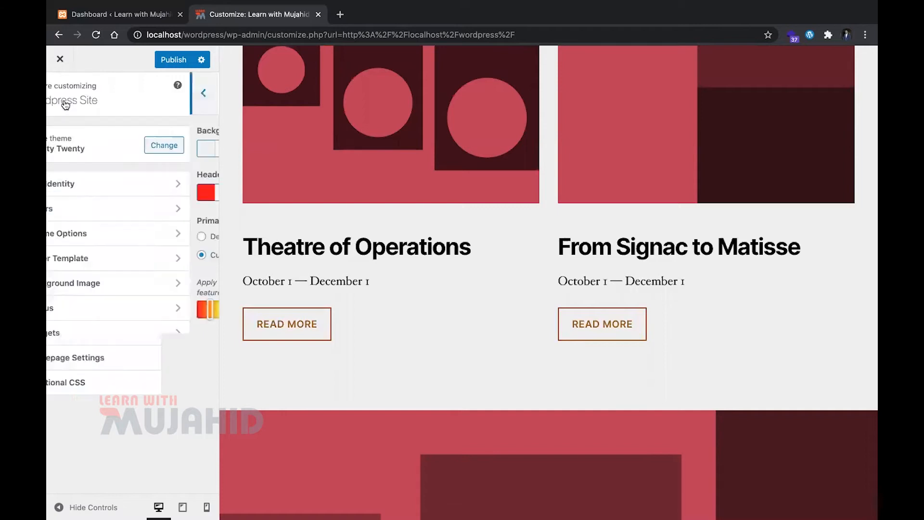
click(166, 238)
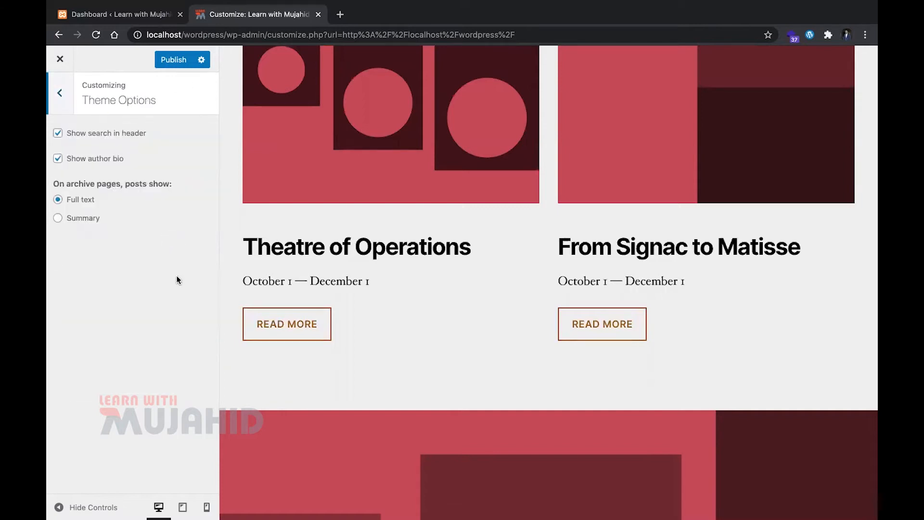
scroll(402, 312, up, 15)
scroll(402, 311, down, 3)
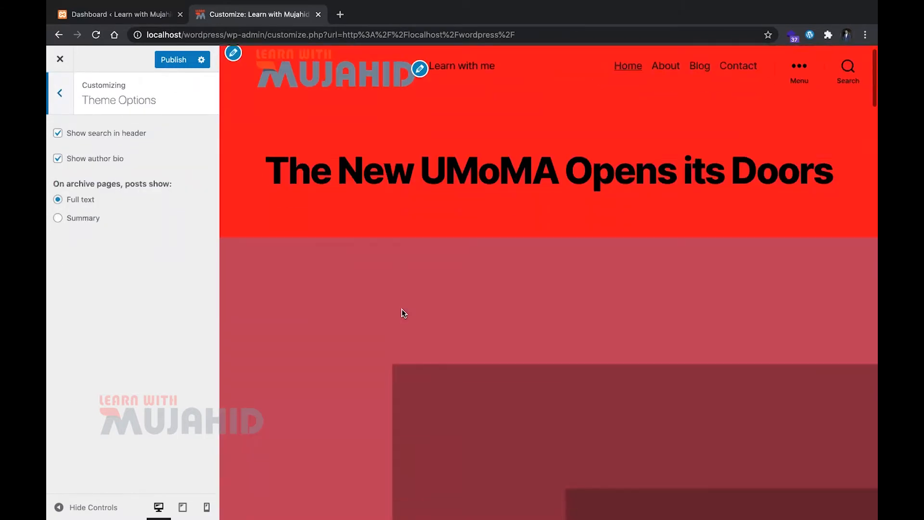
scroll(403, 313, up, 3)
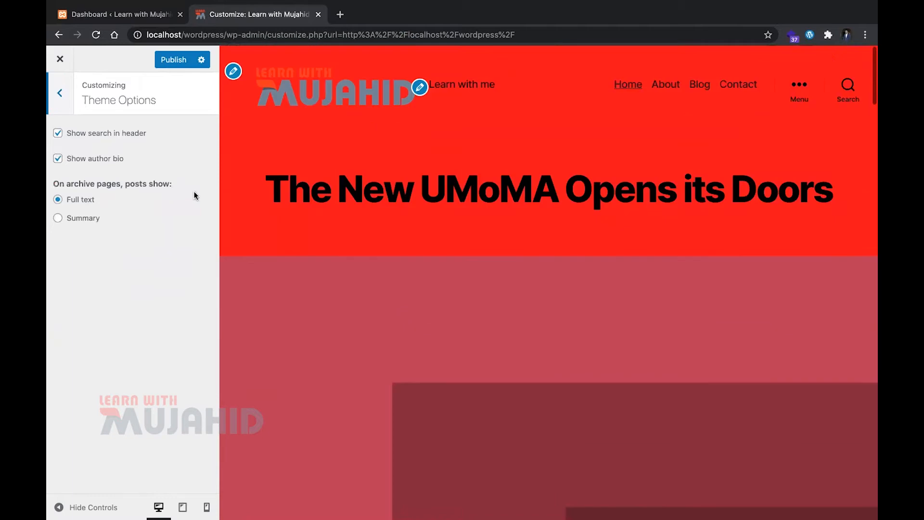
Turn the author bio display off and back on, checking down the page preview after each change
click(97, 162)
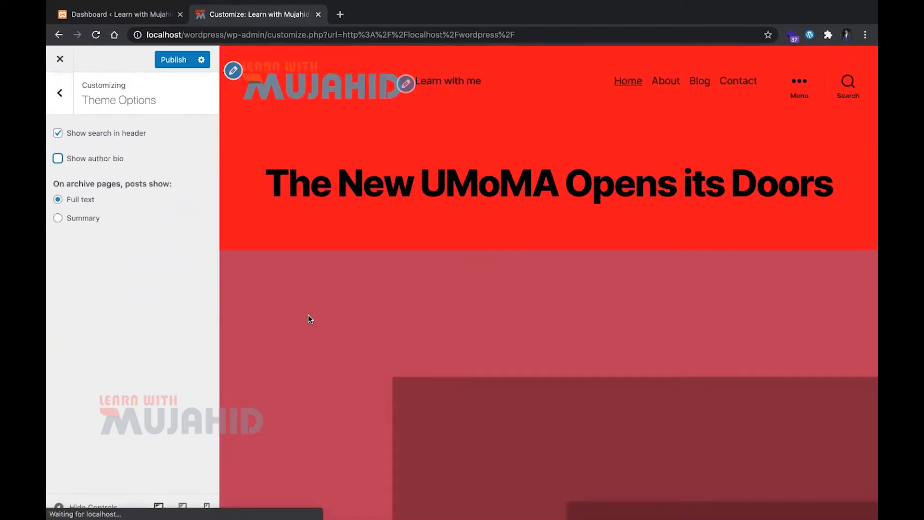
scroll(308, 315, down, 5)
scroll(308, 314, down, 10)
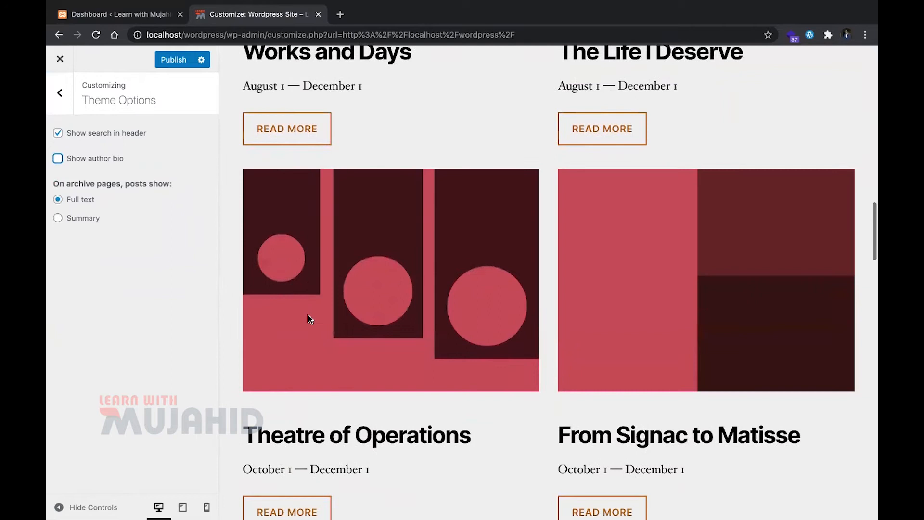
click(59, 158)
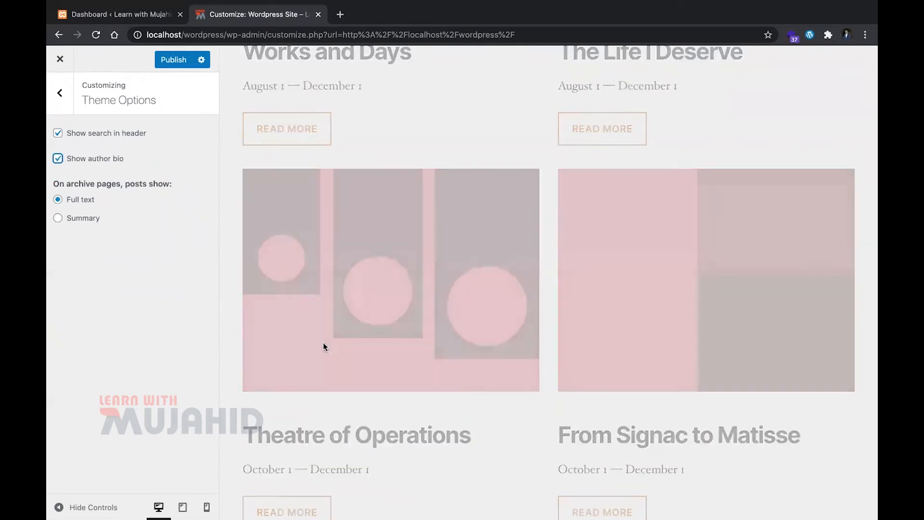
scroll(334, 131, down, 10)
scroll(335, 135, down, 15)
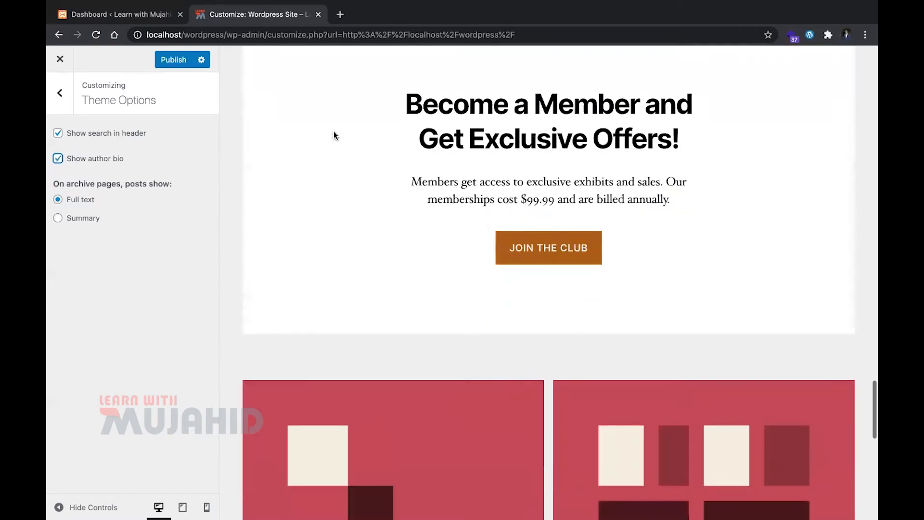
scroll(335, 135, up, 12)
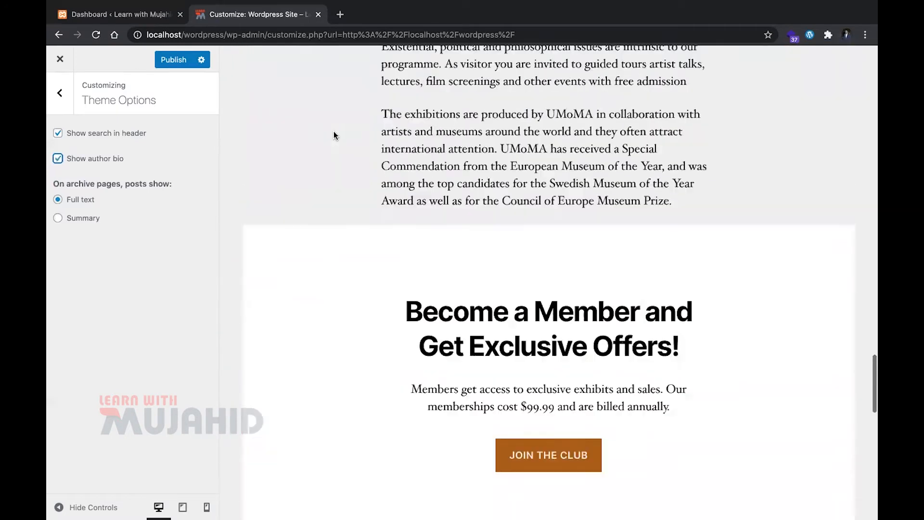
scroll(336, 135, up, 10)
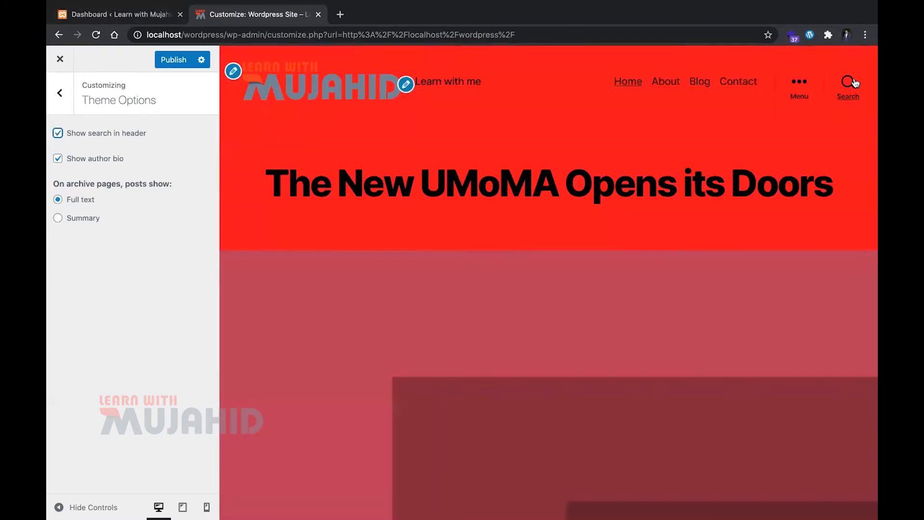
Open and close the search in the preview header, then try Summary for archive pages and restore Full text
click(852, 82)
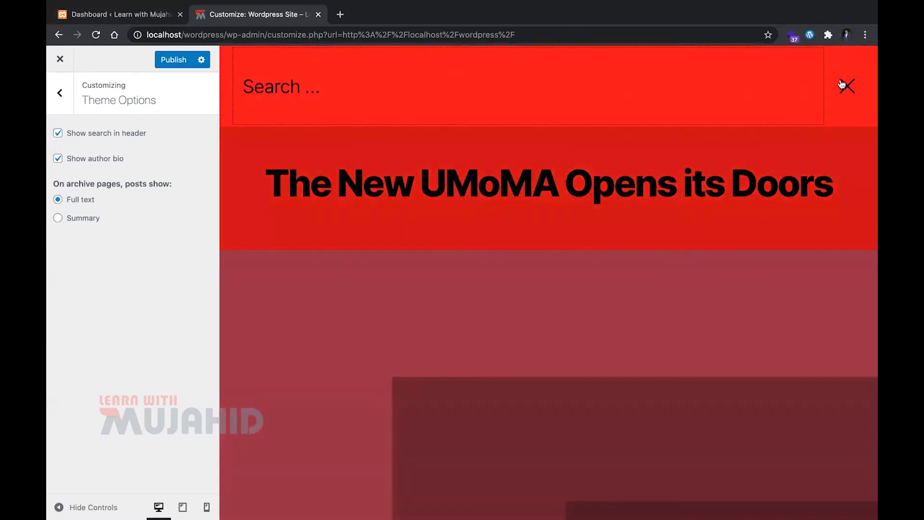
click(843, 81)
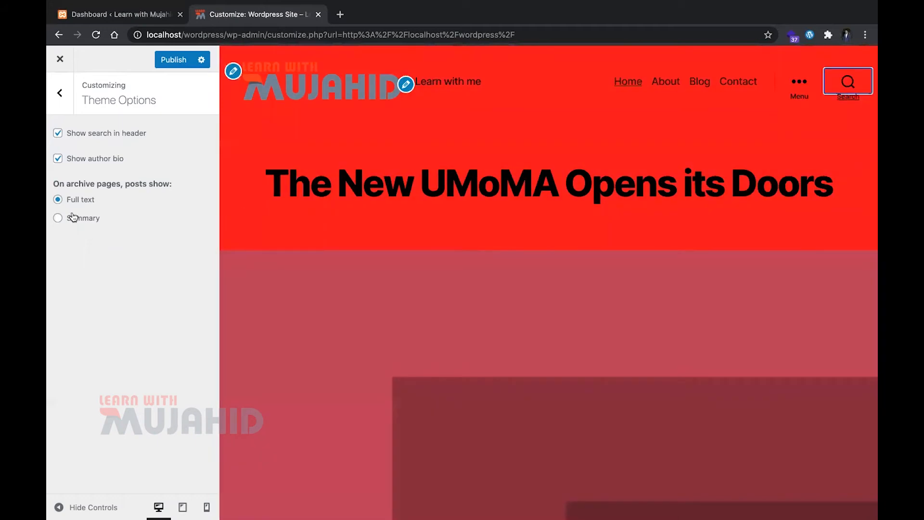
scroll(220, 300, down, 10)
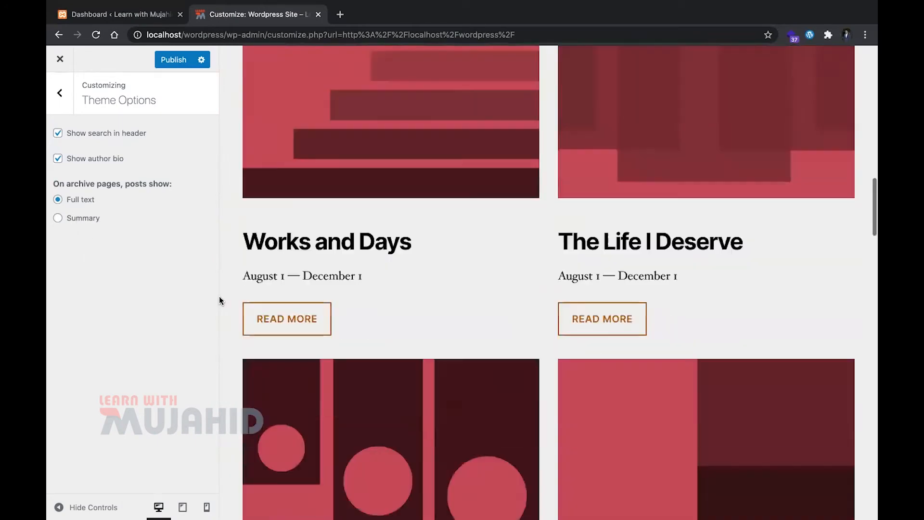
scroll(219, 300, up, 2)
click(92, 218)
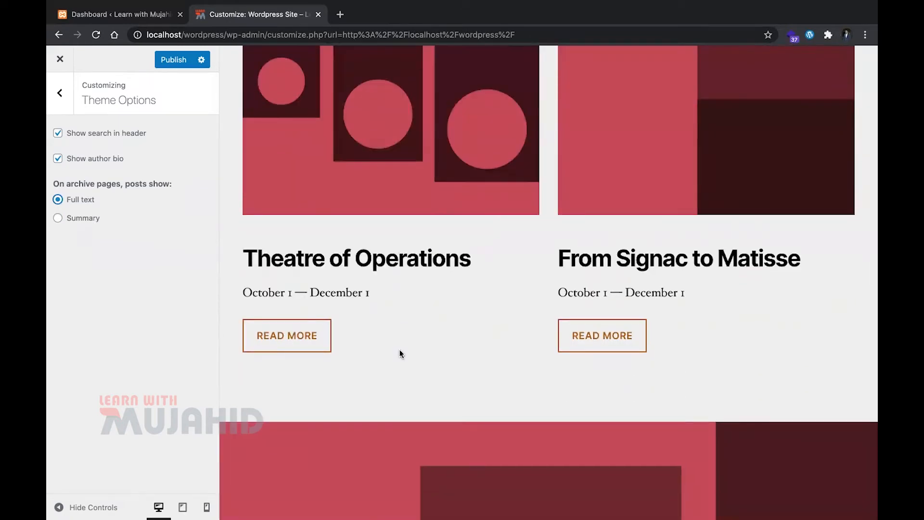
click(60, 103)
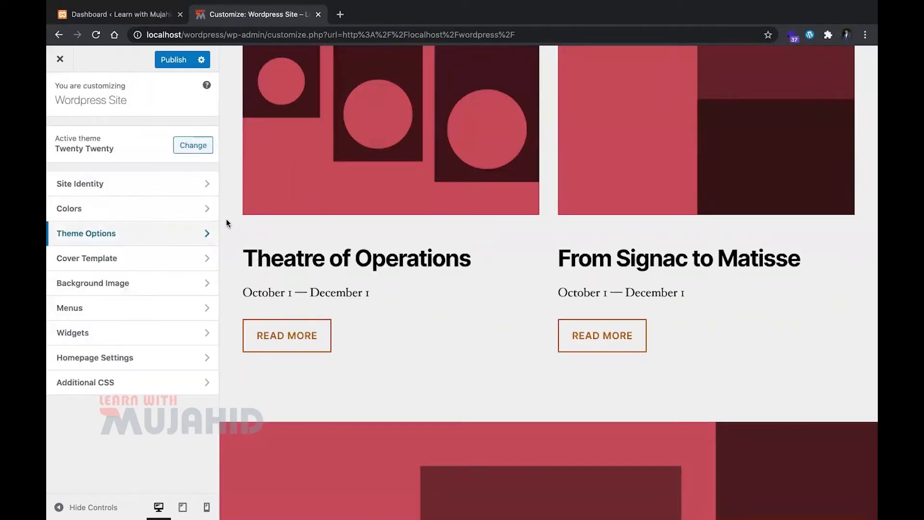
Set the Cover Template's overlay background color to #fe3301
click(164, 258)
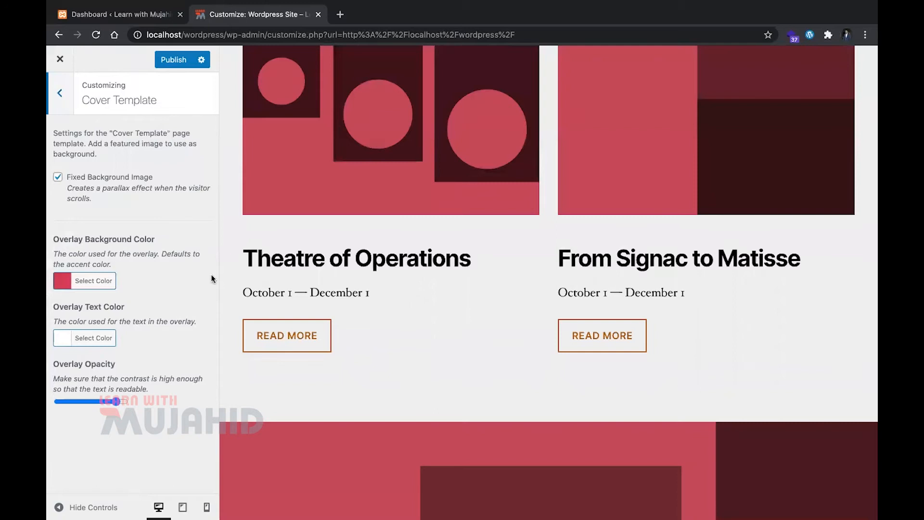
scroll(382, 252, up, 15)
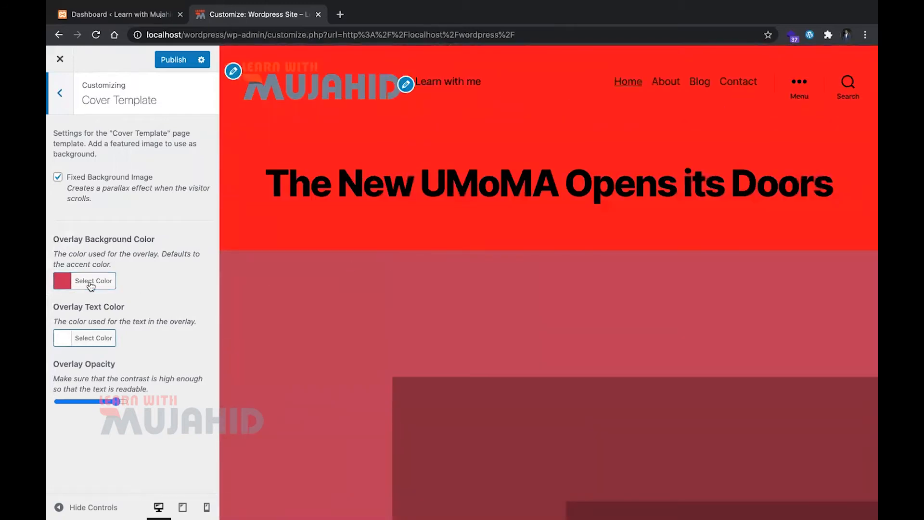
click(91, 285)
triple_click(138, 282)
text(#fe3301)
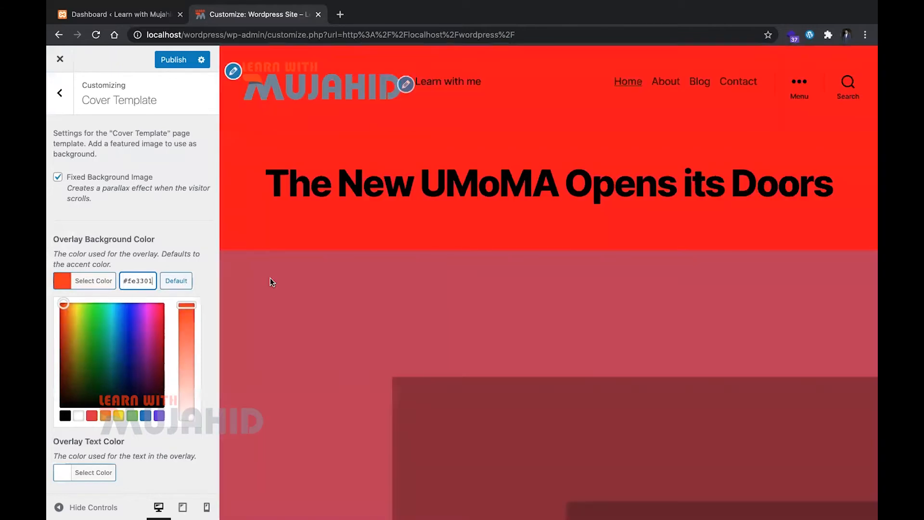
Examine the page preview from header to footer and look over the remaining Cover Template options
scroll(386, 350, down, 20)
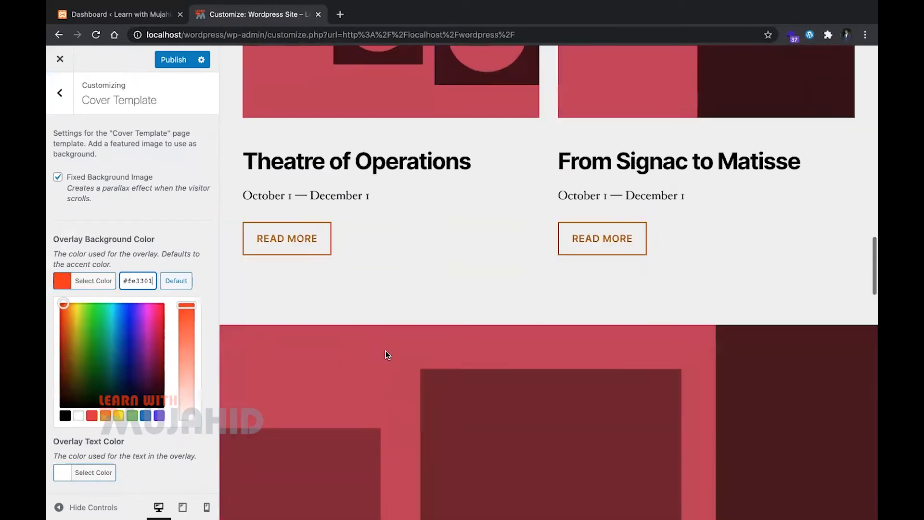
scroll(385, 354, down, 10)
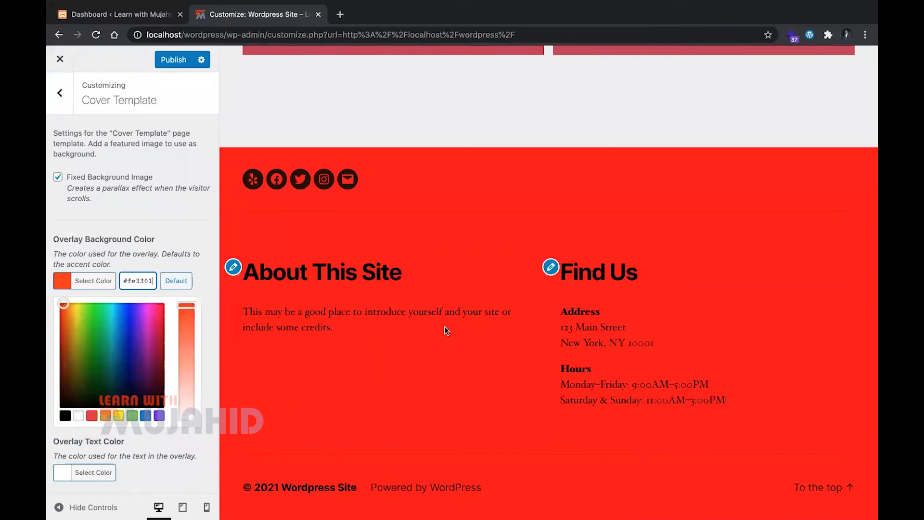
scroll(471, 302, up, 20)
scroll(471, 302, down, 20)
scroll(448, 324, up, 20)
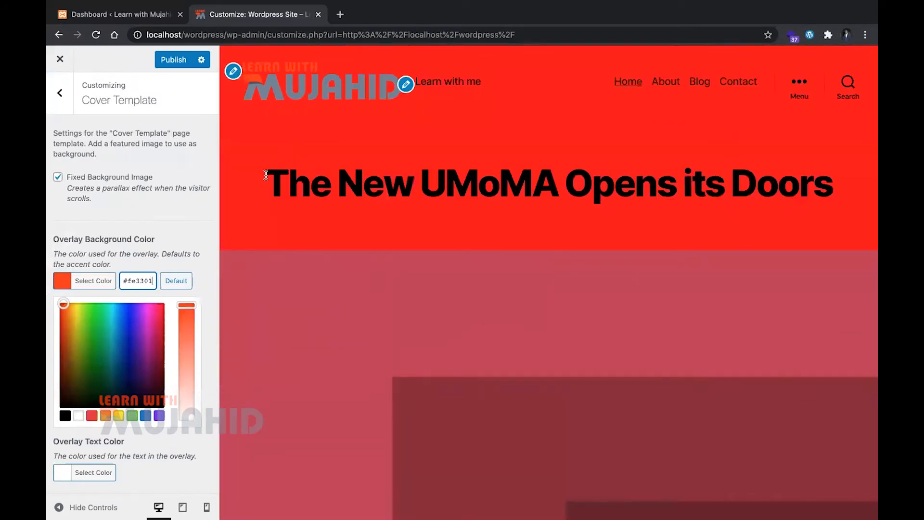
scroll(74, 186, down, 2)
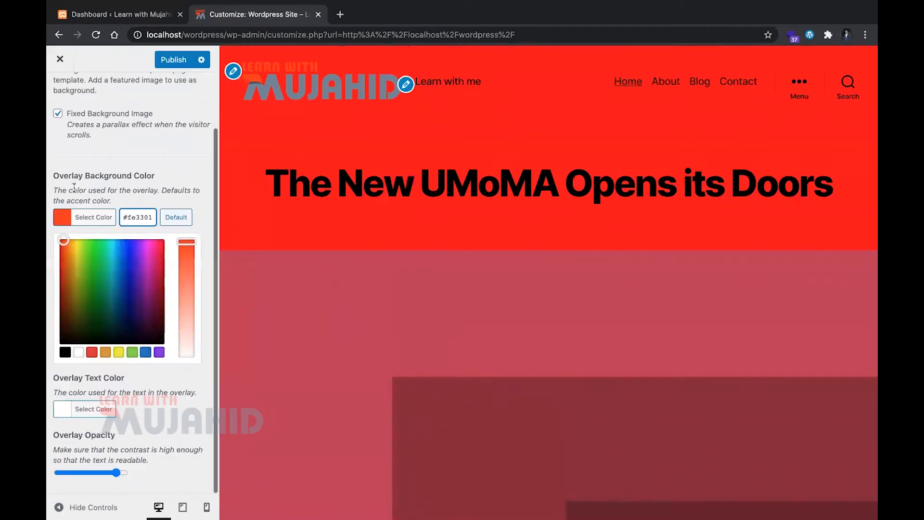
scroll(56, 77, up, 3)
click(59, 90)
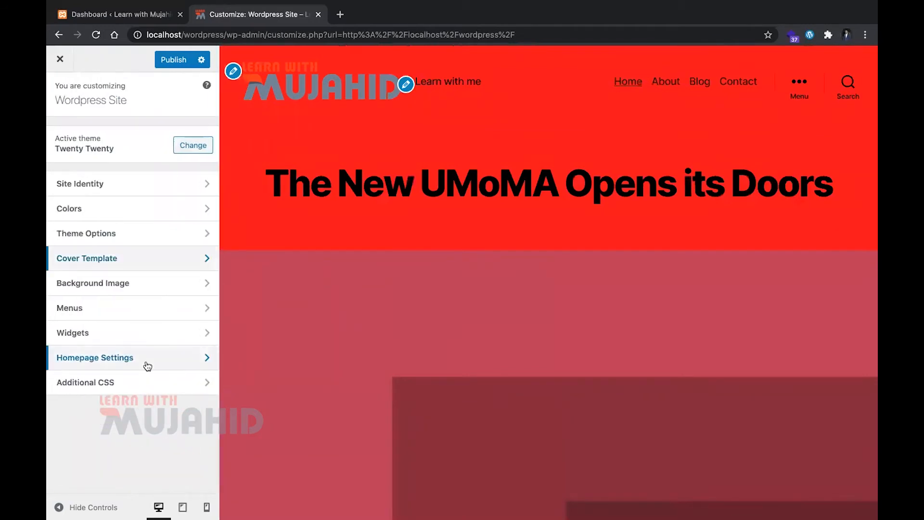
Set the site's background image to 2020-landscape-1.png from the media library
click(139, 284)
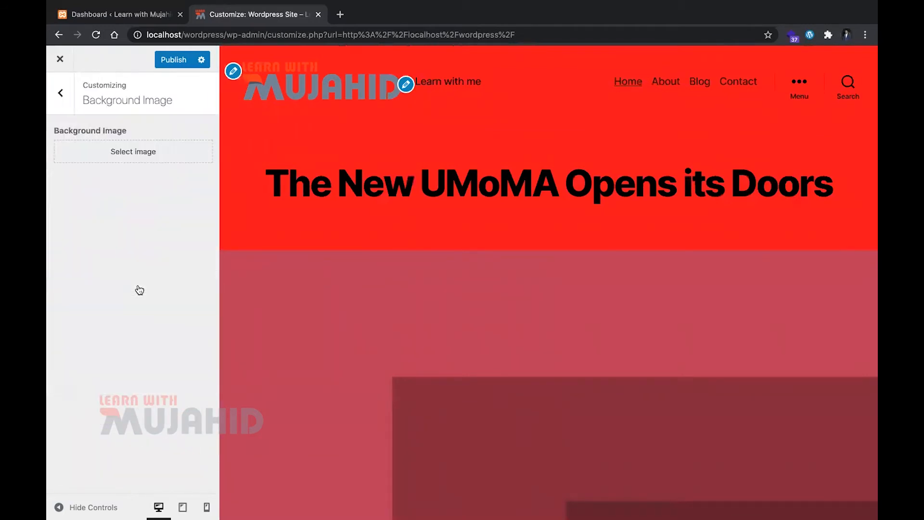
click(108, 159)
click(221, 244)
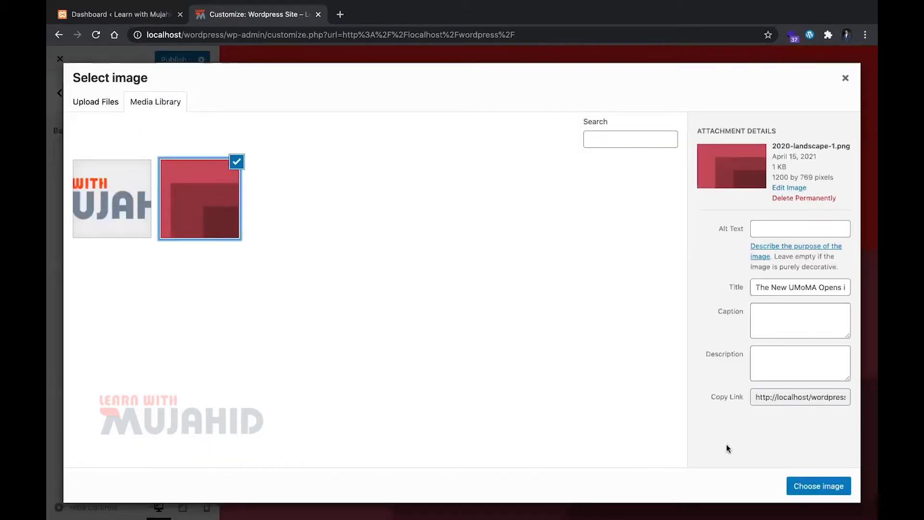
click(818, 486)
Check the background down the page preview and remove the background image
scroll(637, 374, down, 15)
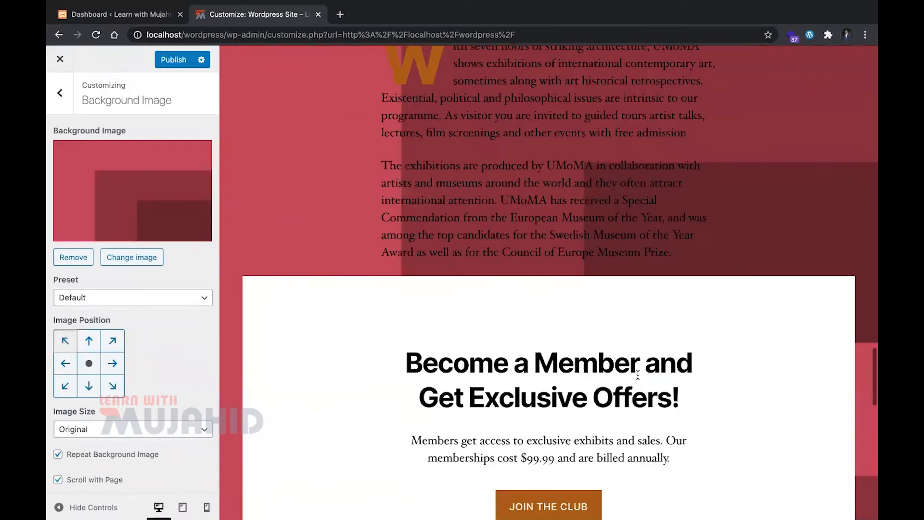
scroll(637, 374, down, 5)
scroll(637, 375, up, 10)
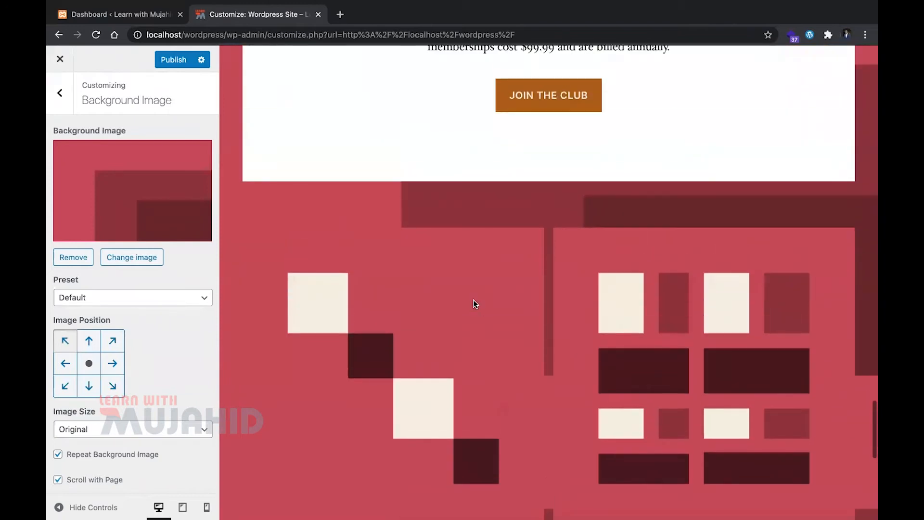
scroll(444, 443, up, 10)
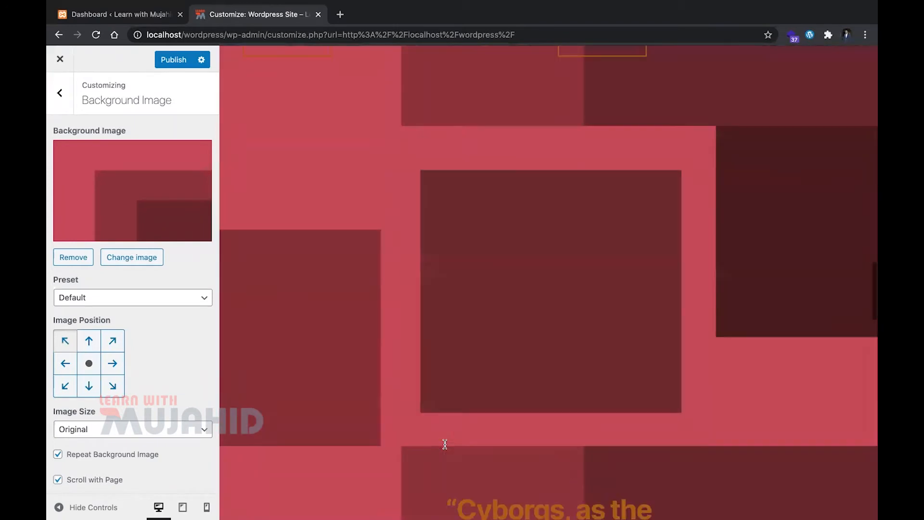
click(72, 257)
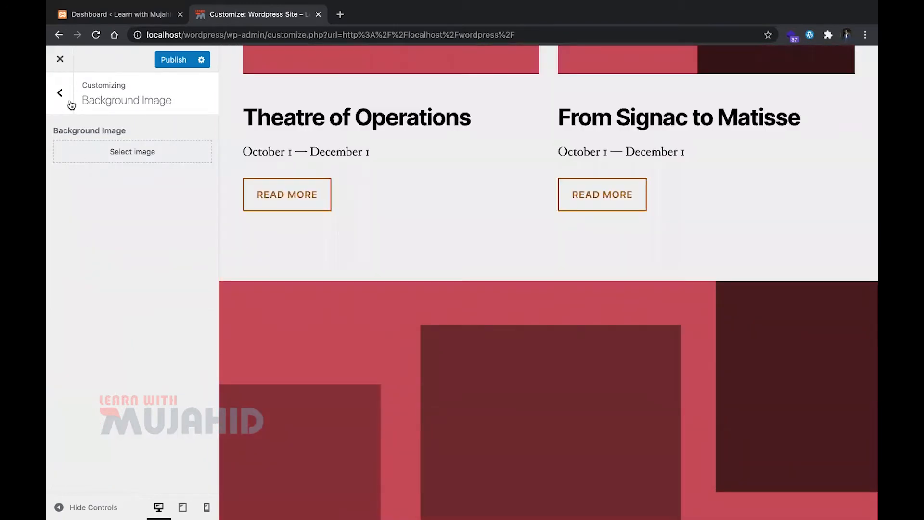
click(60, 94)
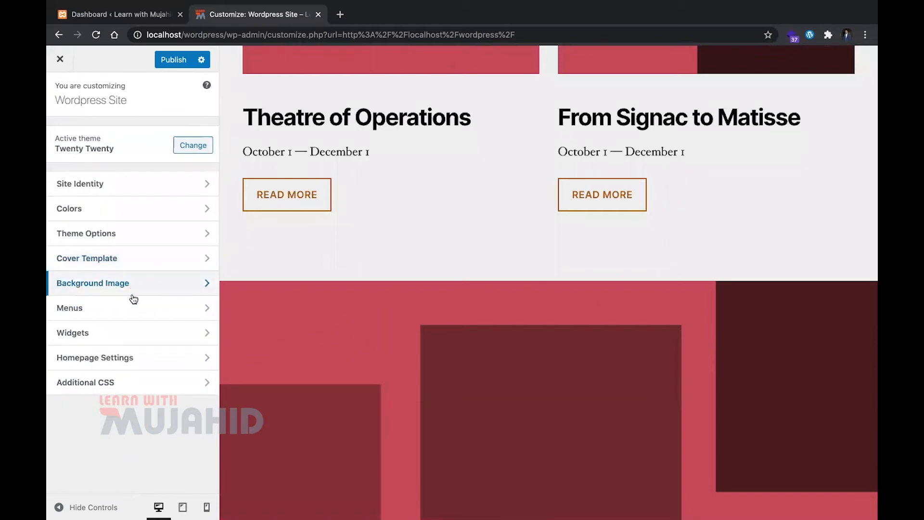
Open the Primary menu assigned to the Desktop Horizontal Menu for editing
scroll(337, 298, up, 10)
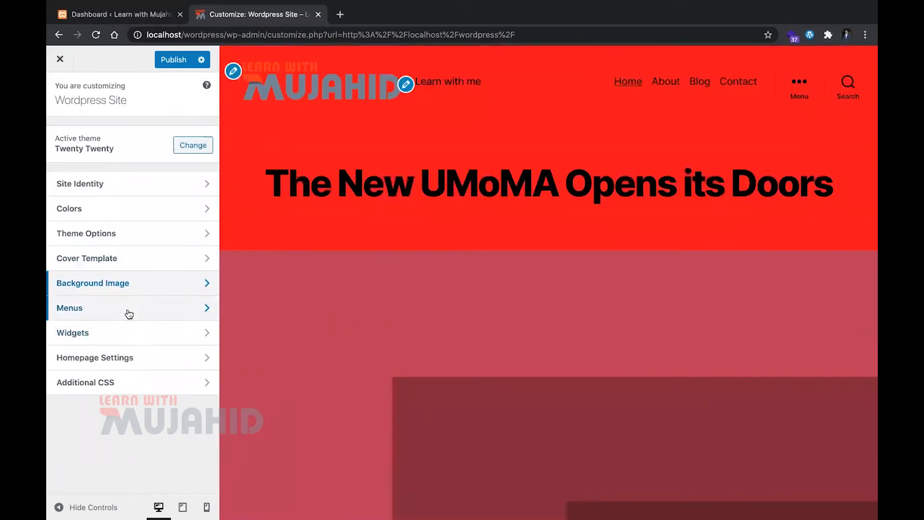
click(129, 313)
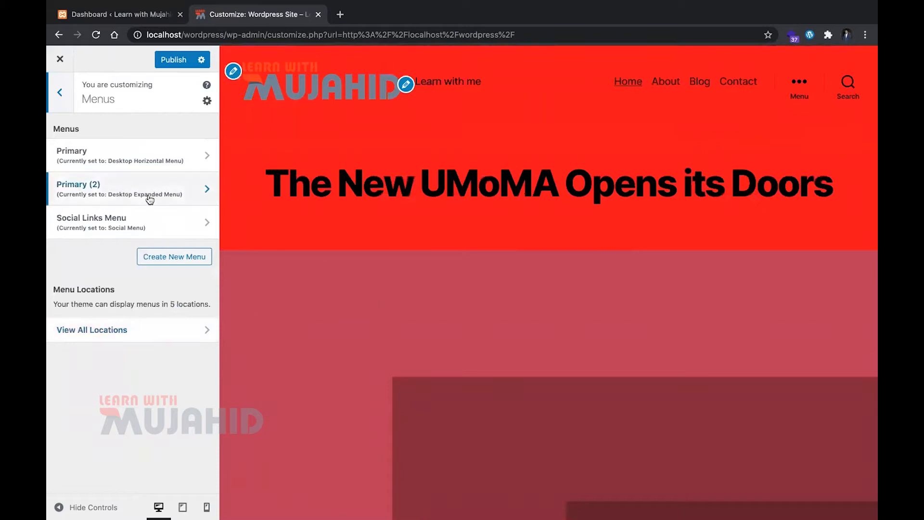
scroll(365, 244, down, 2)
scroll(365, 244, up, 2)
click(177, 166)
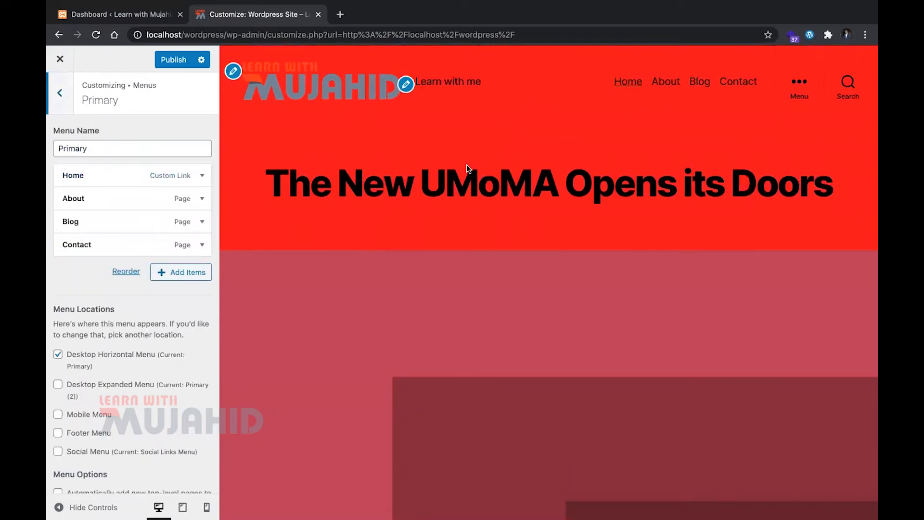
Expand and collapse the Home, About, Blog and Contact items of the Primary menu to examine their settings
click(169, 177)
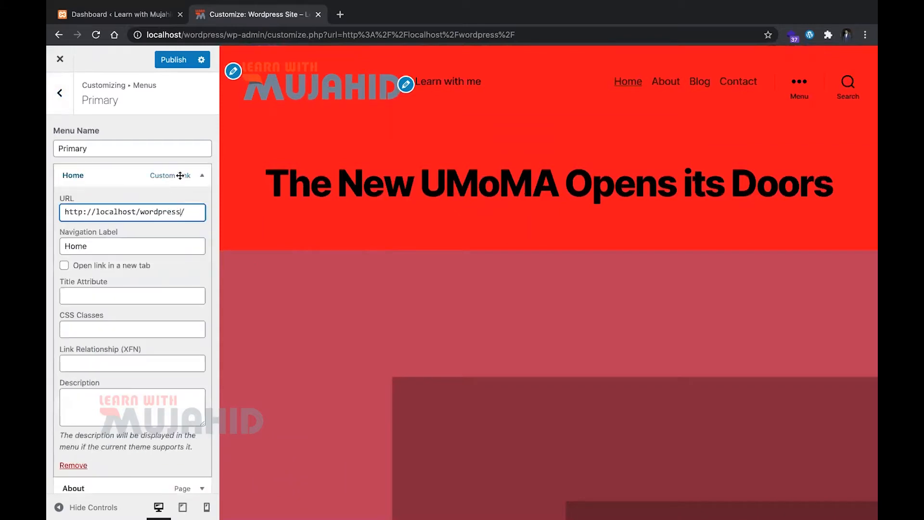
click(181, 176)
click(183, 221)
click(183, 222)
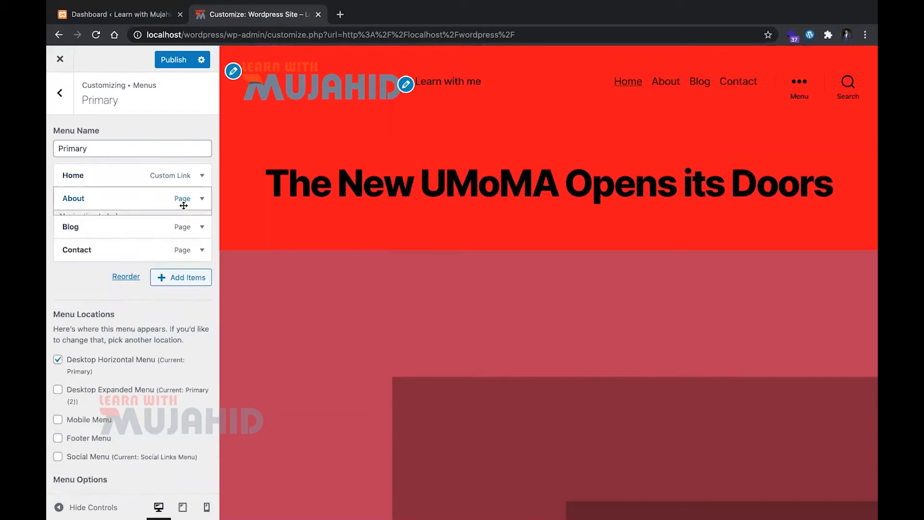
click(183, 206)
click(183, 205)
click(182, 244)
click(182, 245)
Add a new page named Privacy Policy to the Primary menu and publish the changes
click(181, 273)
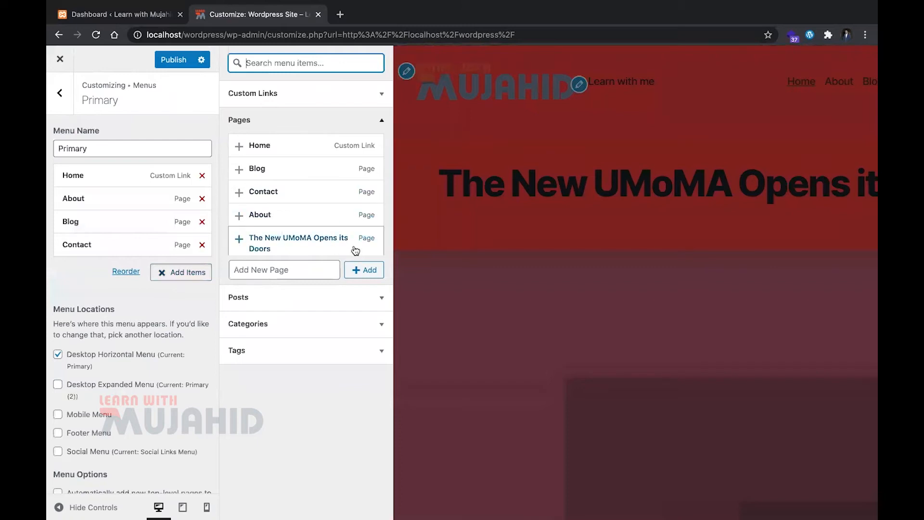
click(308, 268)
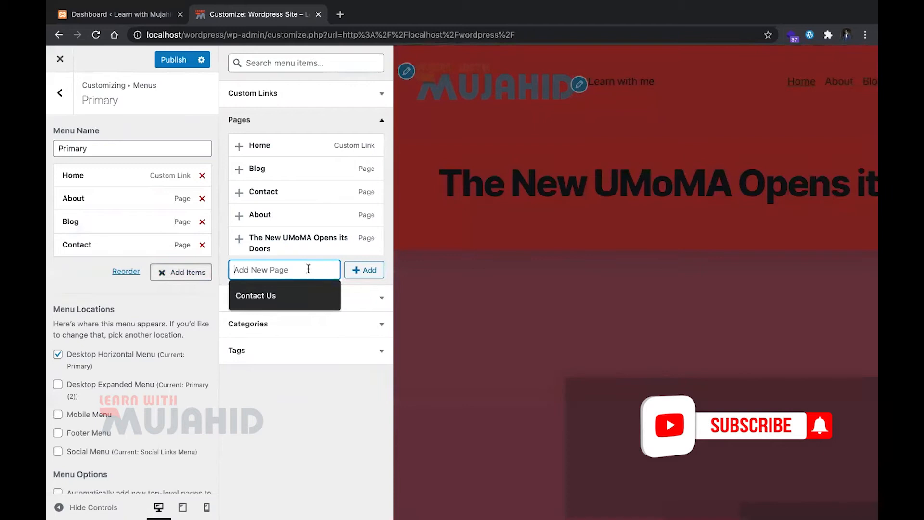
text(T)
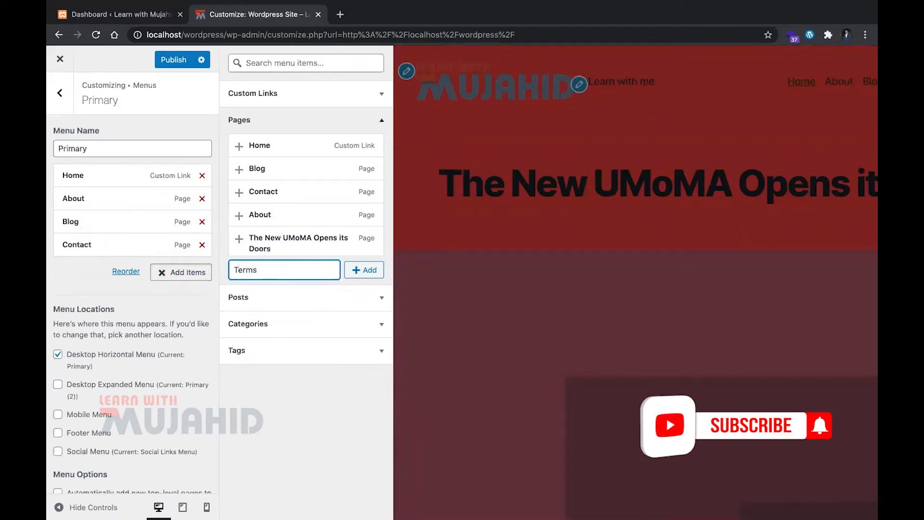
text(er)
key(BackSpace)
key(BackSpace)
key(BackSpace)
text(Pr)
click(357, 270)
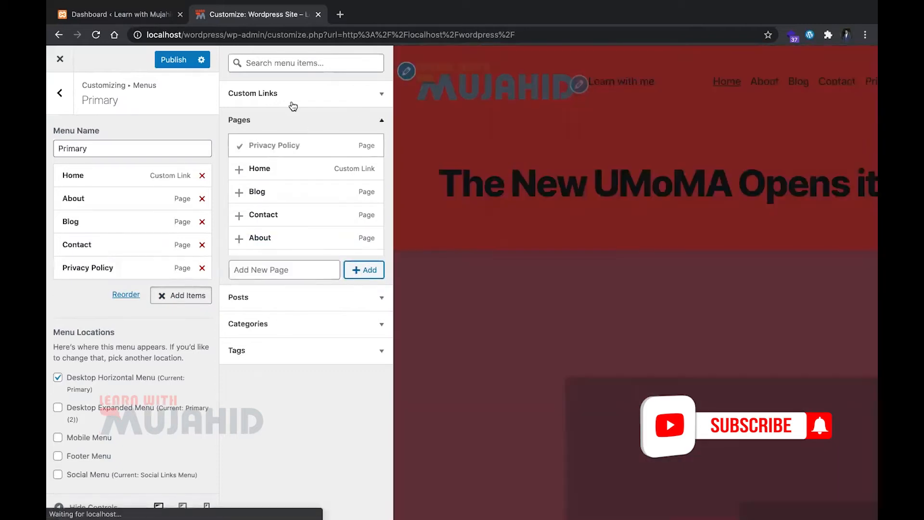
click(202, 119)
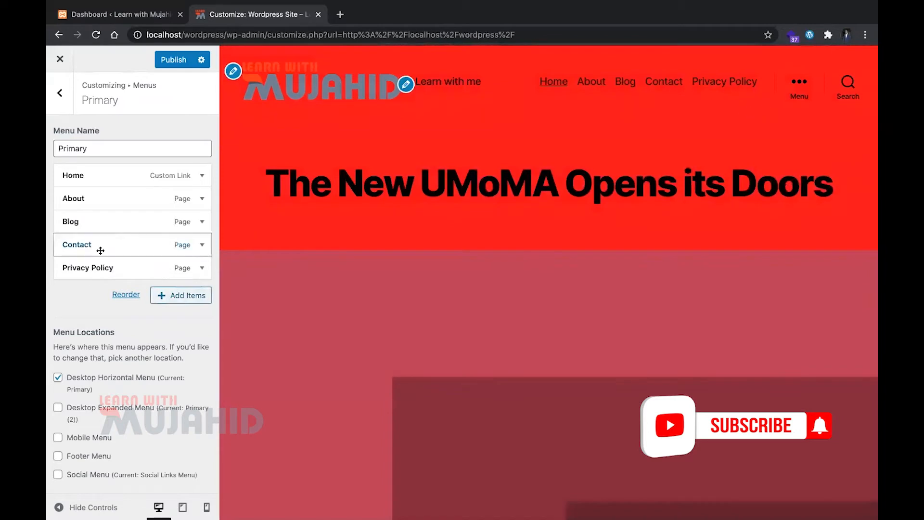
click(173, 59)
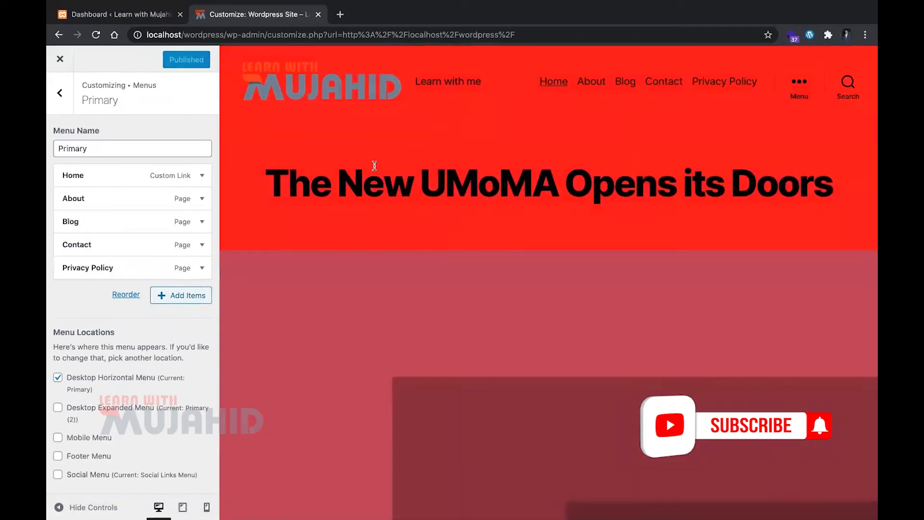
Open the live site at localhost/wordpress in a new browser tab to check the published page
key(super+t)
text(localhost:19002)
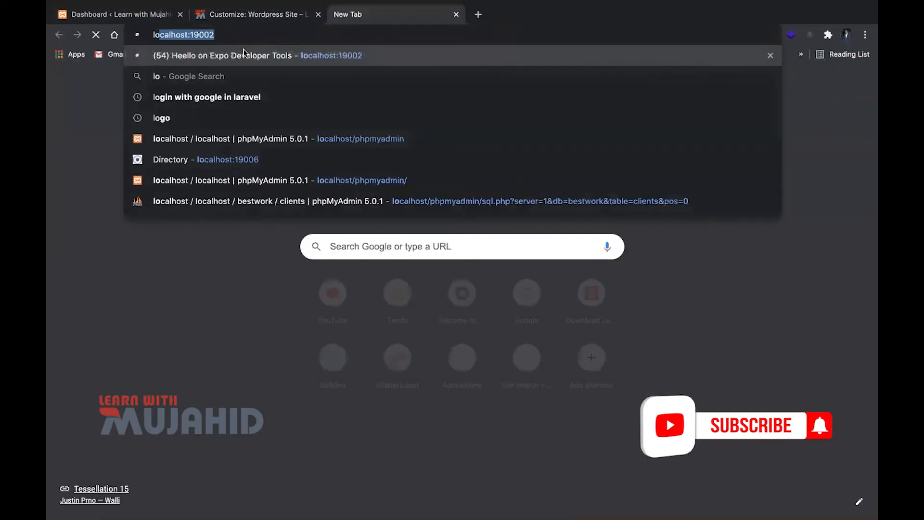
key(Right)
key(BackSpace)
key(BackSpace)
key(BackSpace)
key(BackSpace)
key(BackSpace)
key(BackSpace)
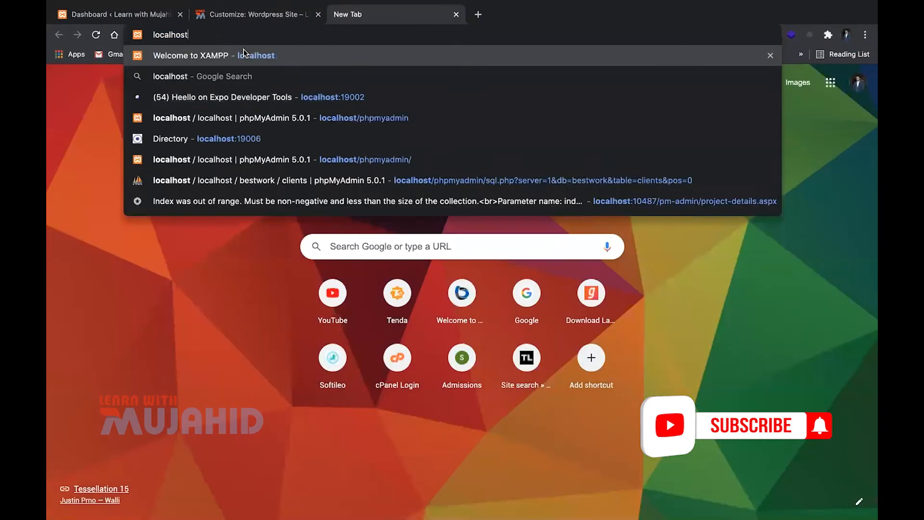
text(/wordpress)
key(Return)
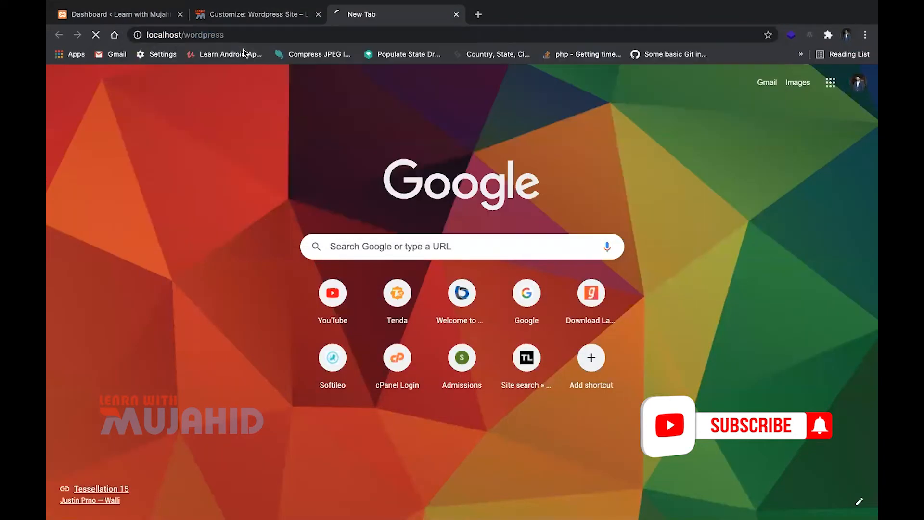
scroll(869, 426, down, 15)
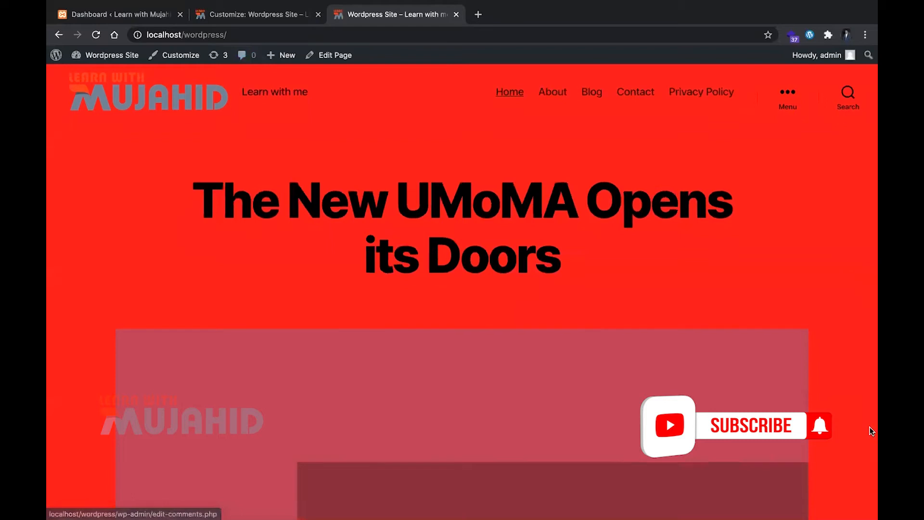
Look over the published home page and its header navigation on the live site
scroll(869, 426, down, 10)
scroll(869, 426, up, 20)
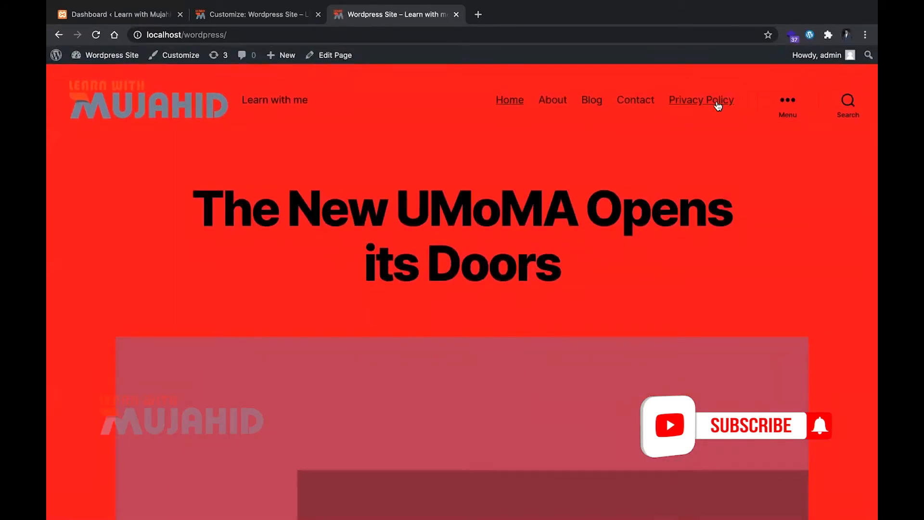
scroll(623, 140, down, 5)
scroll(623, 140, up, 5)
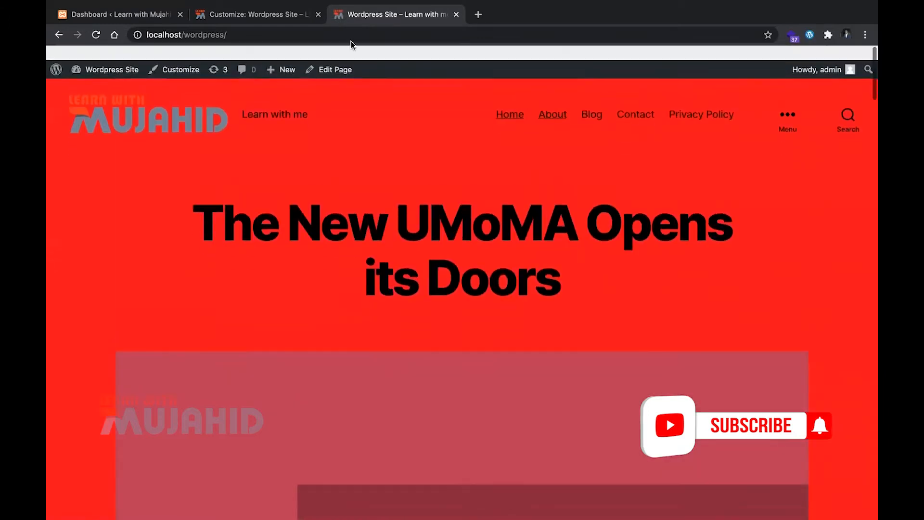
Return to the Customizer and open the Primary (2) menu to examine its items and assigned locations
click(252, 14)
click(60, 93)
click(165, 188)
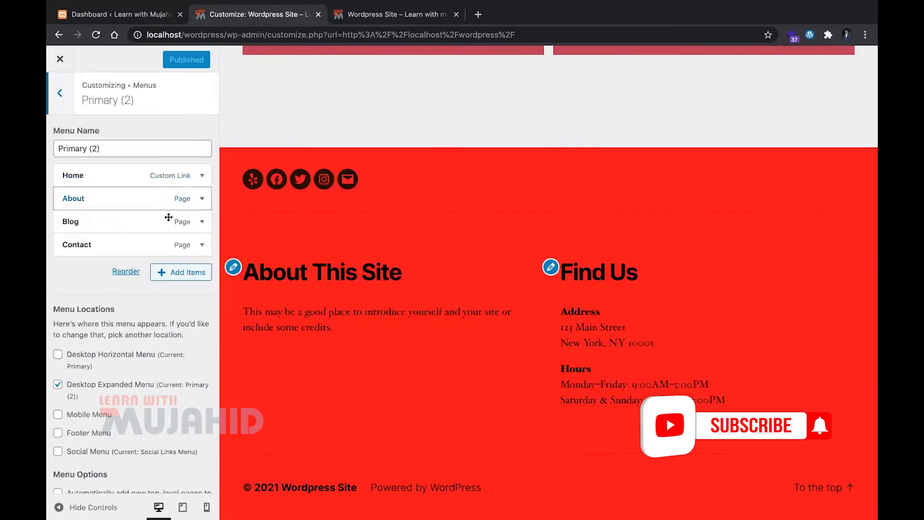
scroll(298, 270, up, 10)
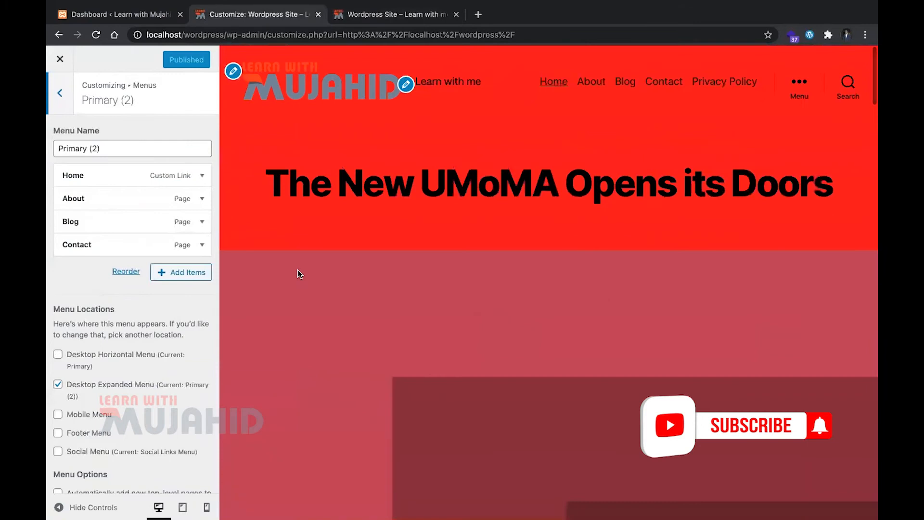
scroll(298, 270, down, 10)
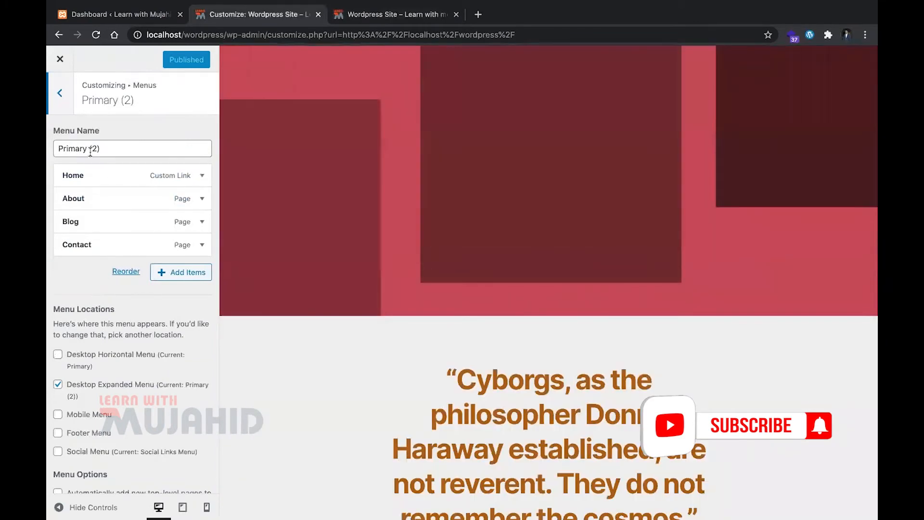
click(56, 104)
click(165, 190)
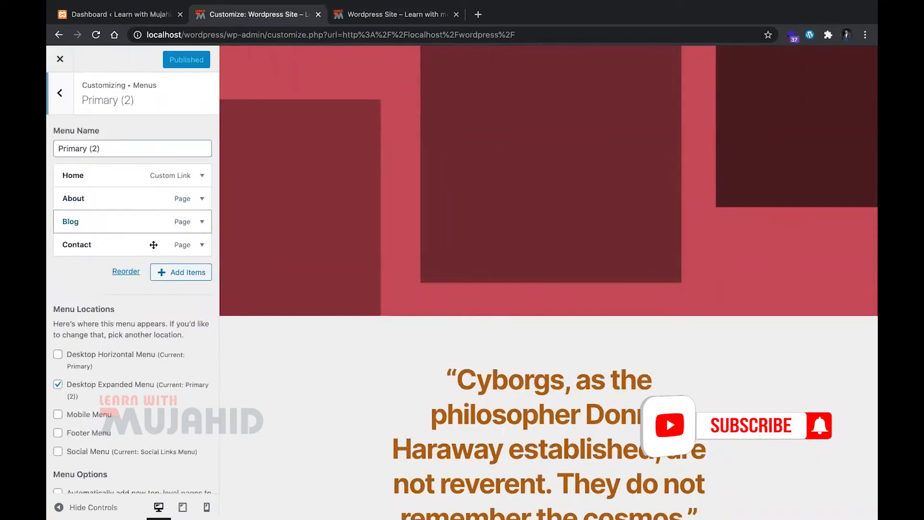
scroll(114, 432, down, 2)
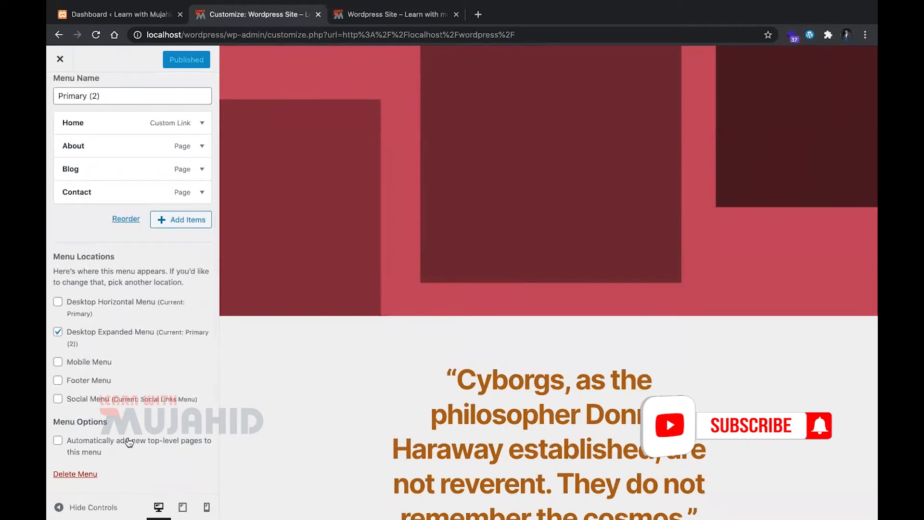
Try the Primary (2) menu in the Desktop Horizontal Menu location, then remove that assignment
click(80, 313)
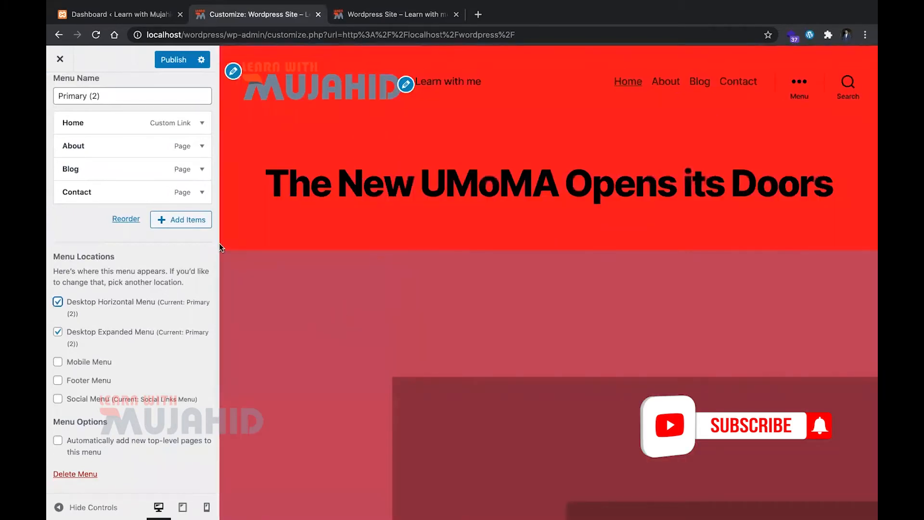
click(98, 300)
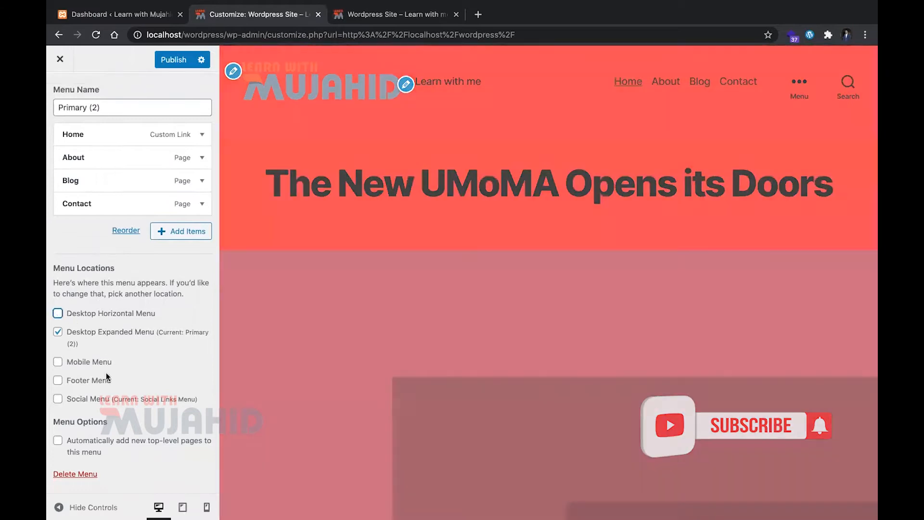
scroll(91, 243, up, 2)
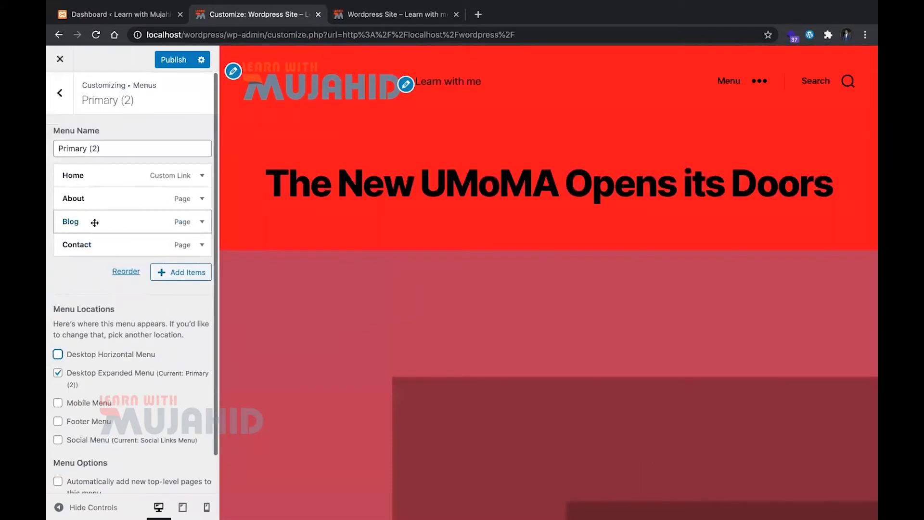
Try the Primary (2) menu in the Mobile Menu location using the mobile preview, then remove the assignment
click(207, 506)
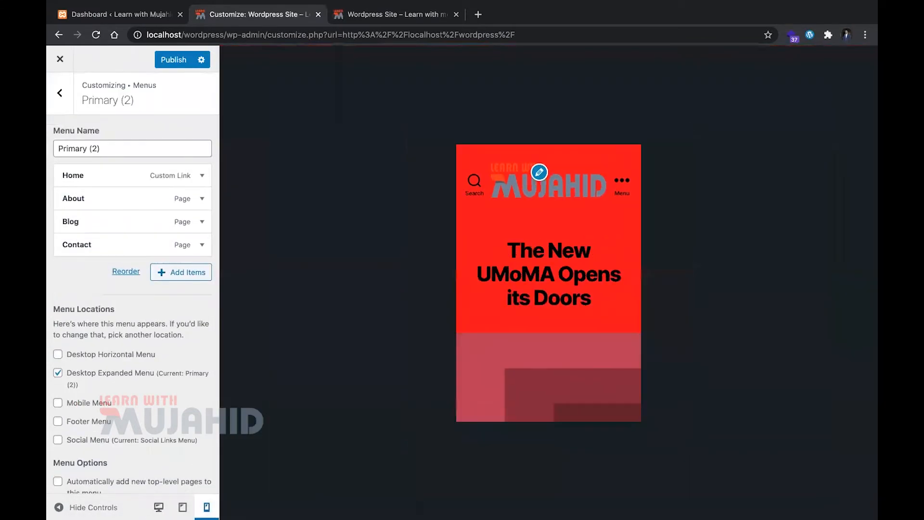
click(622, 192)
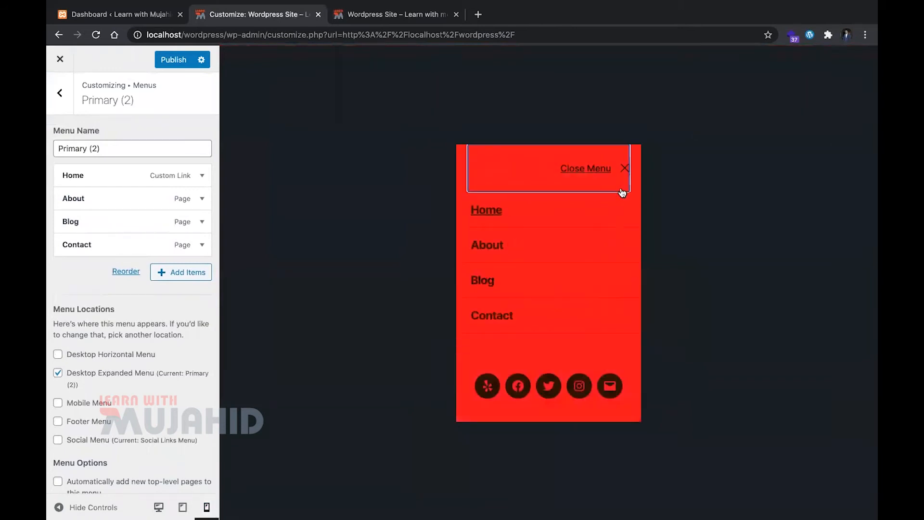
click(58, 402)
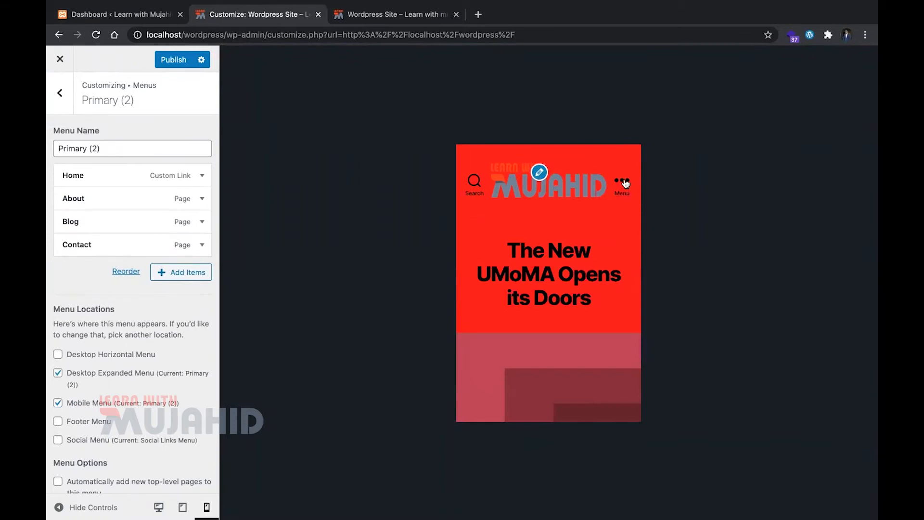
click(628, 189)
click(625, 174)
click(114, 401)
Assign the Primary menu to the Mobile Menu and Desktop Horizontal Menu locations and check its links in the mobile preview
click(67, 94)
click(128, 160)
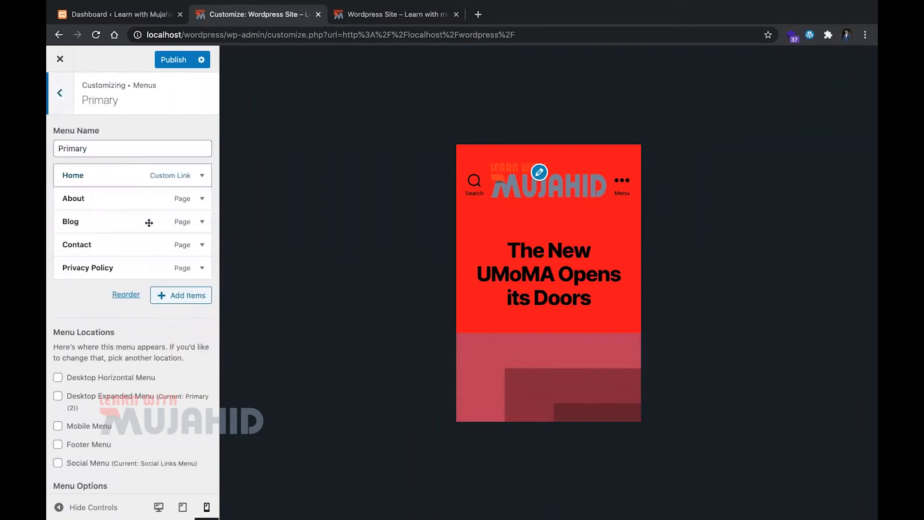
scroll(125, 352, down, 2)
click(93, 366)
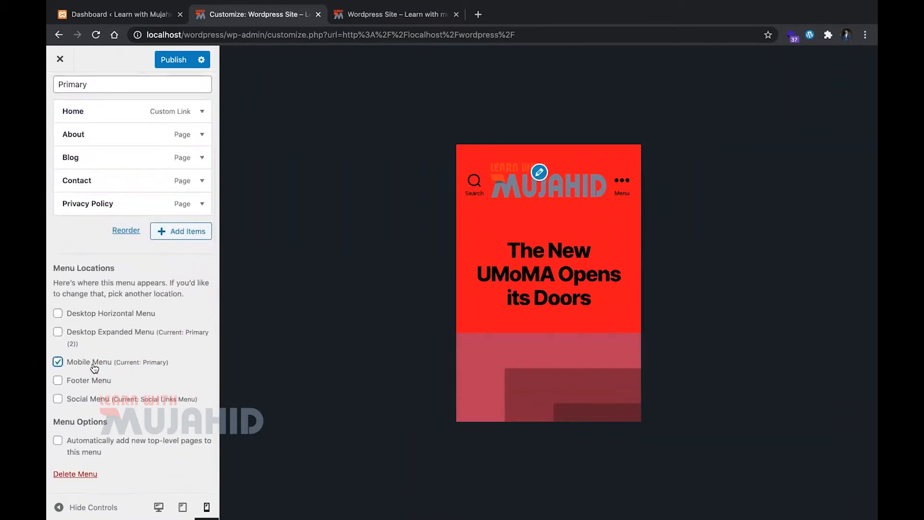
click(113, 318)
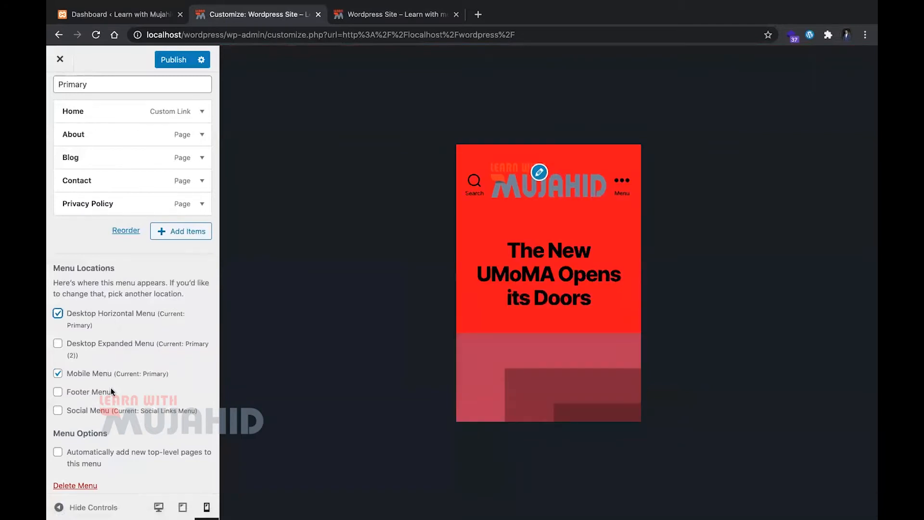
click(620, 186)
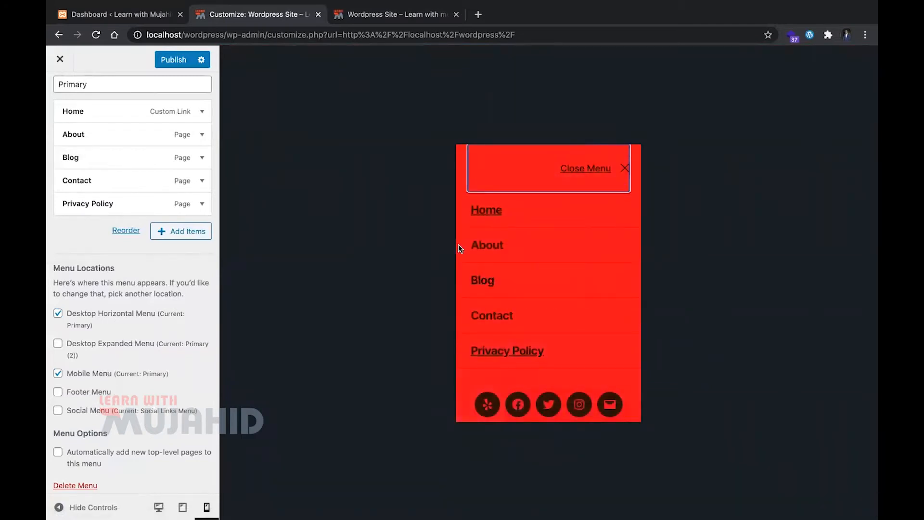
click(625, 168)
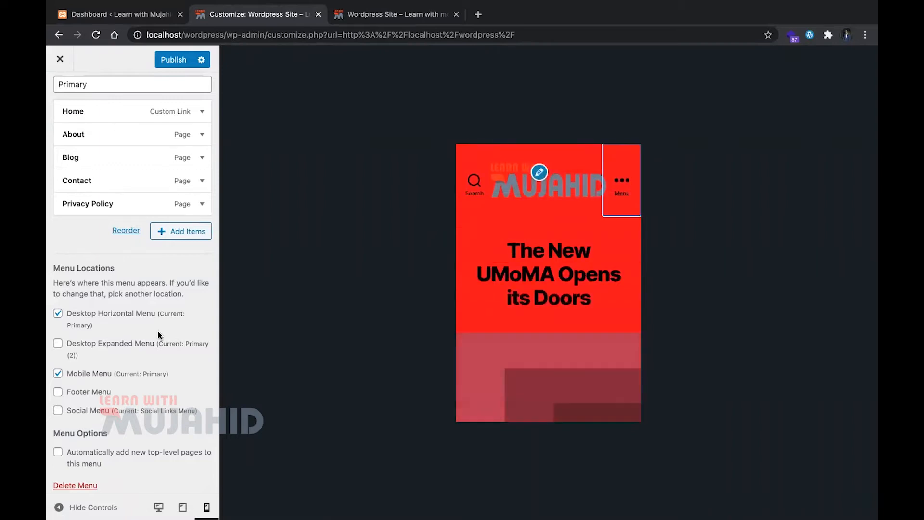
scroll(159, 335, down, 1)
scroll(158, 332, up, 3)
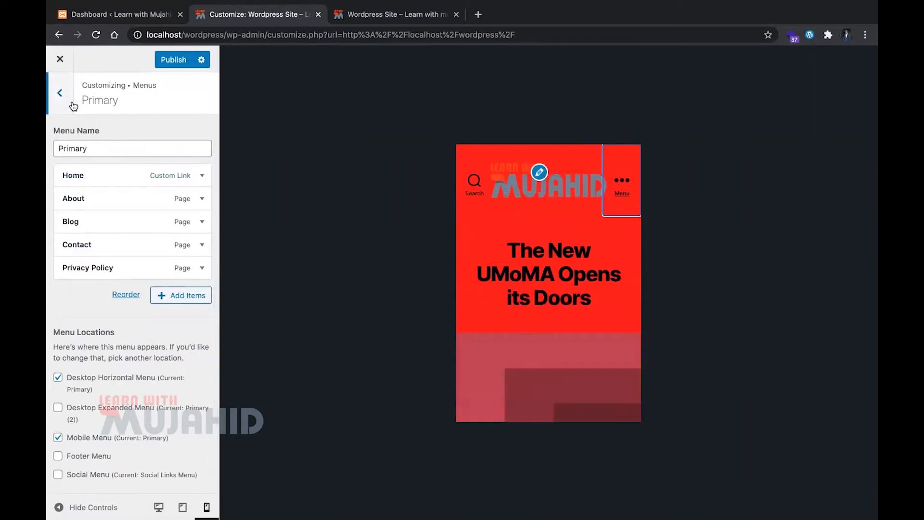
Return to the main Customizer sections and compare the desktop, tablet and mobile previews, ending on desktop
click(60, 92)
click(60, 92)
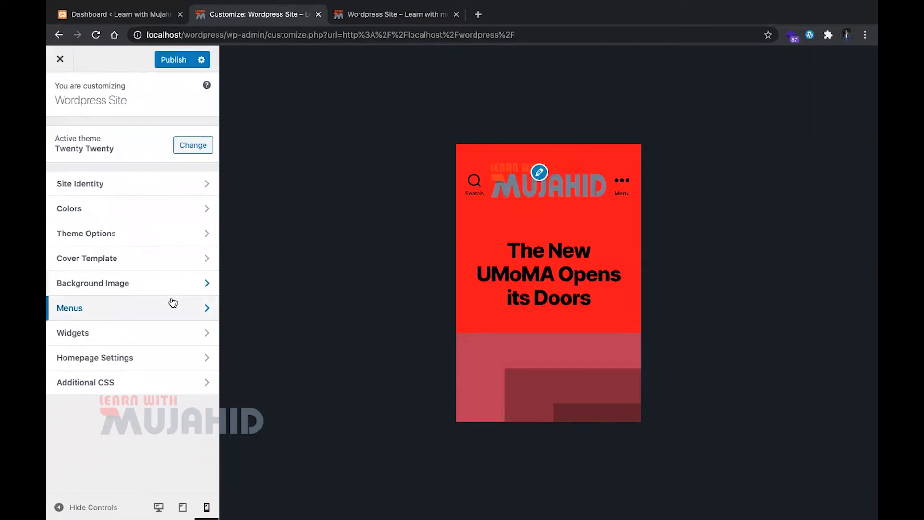
click(159, 507)
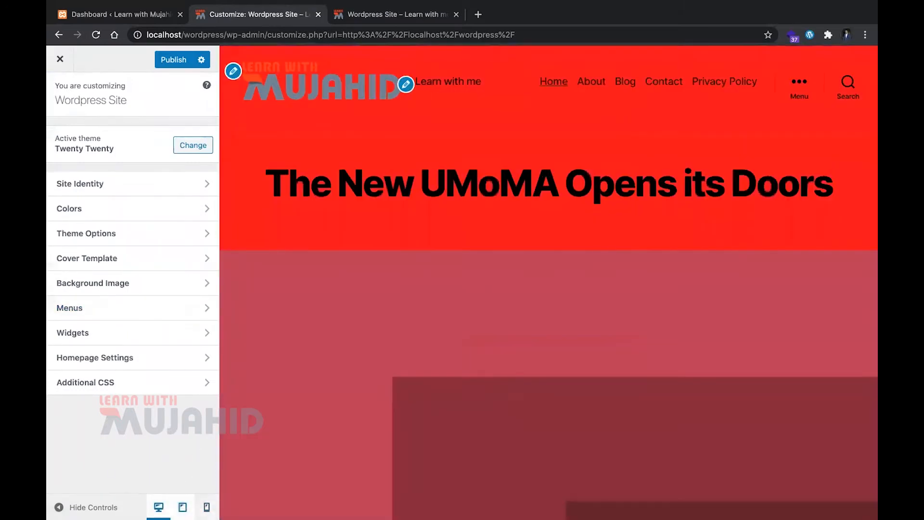
click(182, 506)
click(206, 507)
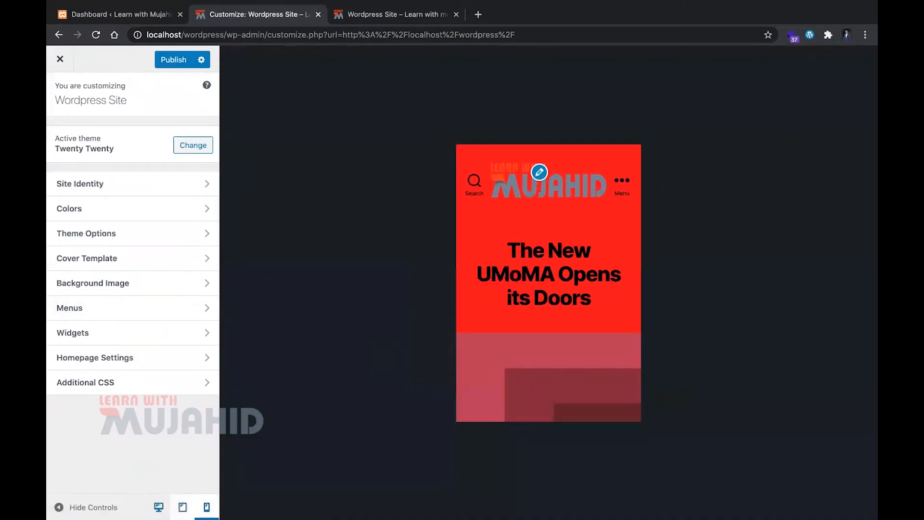
click(158, 507)
Open the Footer #1 widget area and inspect the settings of its About This Site text widget
click(145, 339)
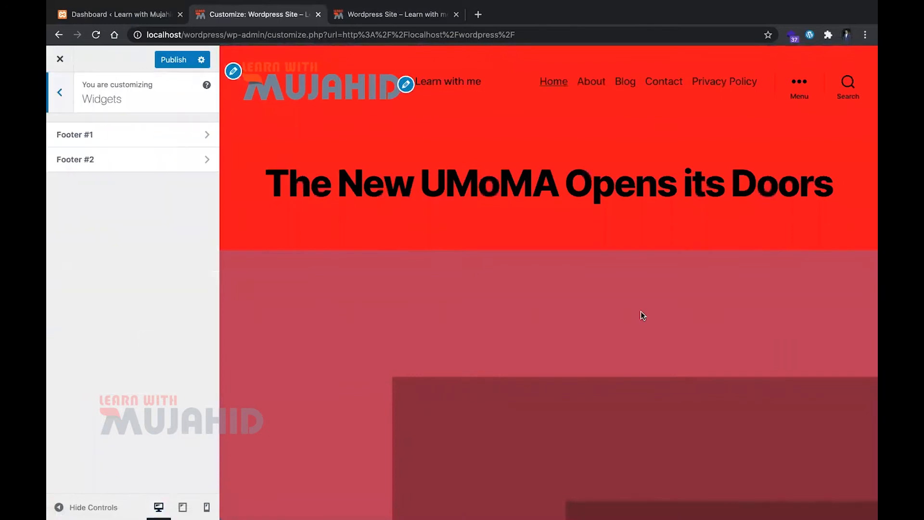
scroll(640, 310, down, 15)
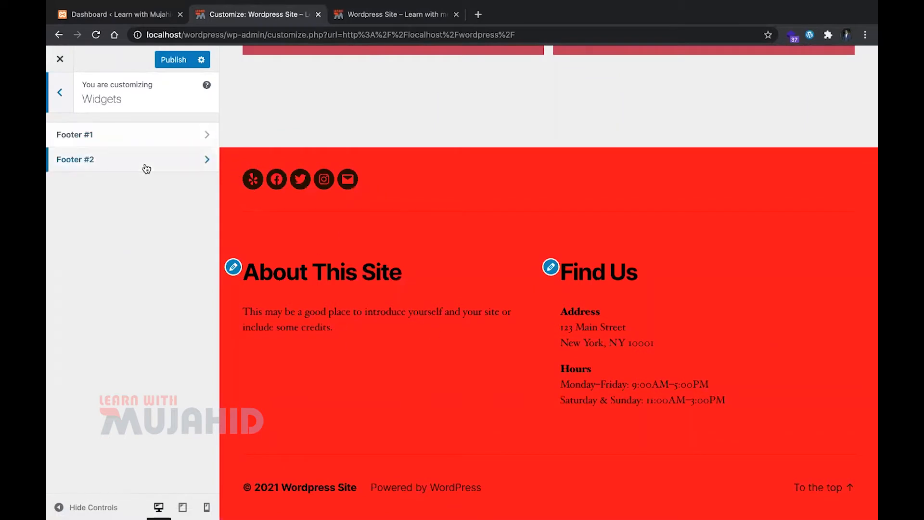
click(140, 134)
click(159, 161)
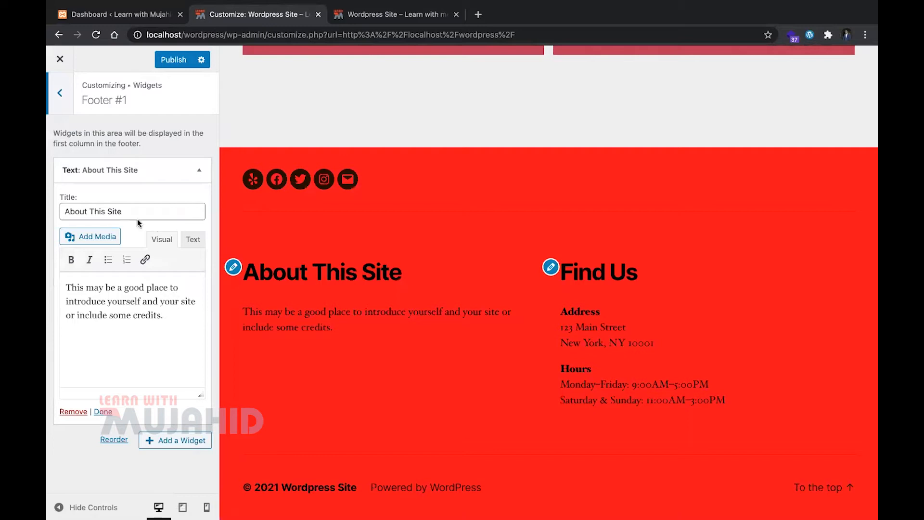
click(192, 179)
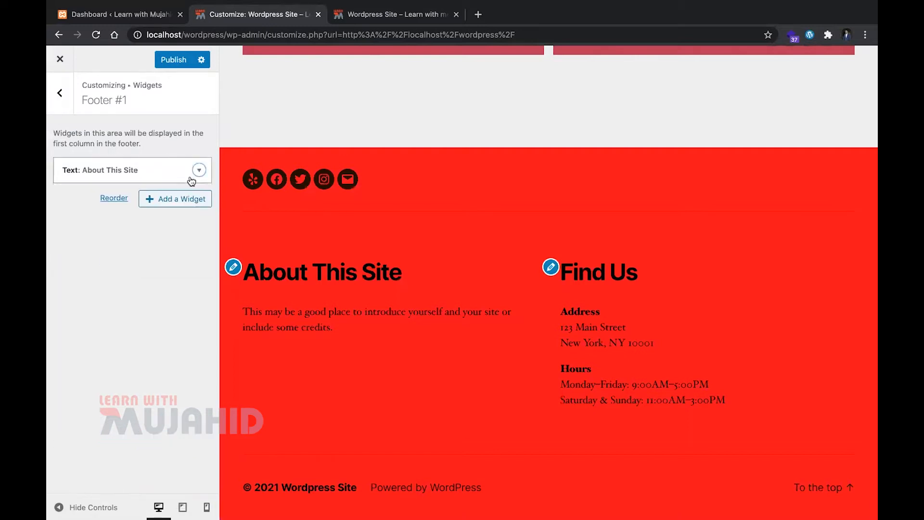
Add a Calendar widget titled "Current Month" to the Footer #1 area and check it in the preview
click(166, 199)
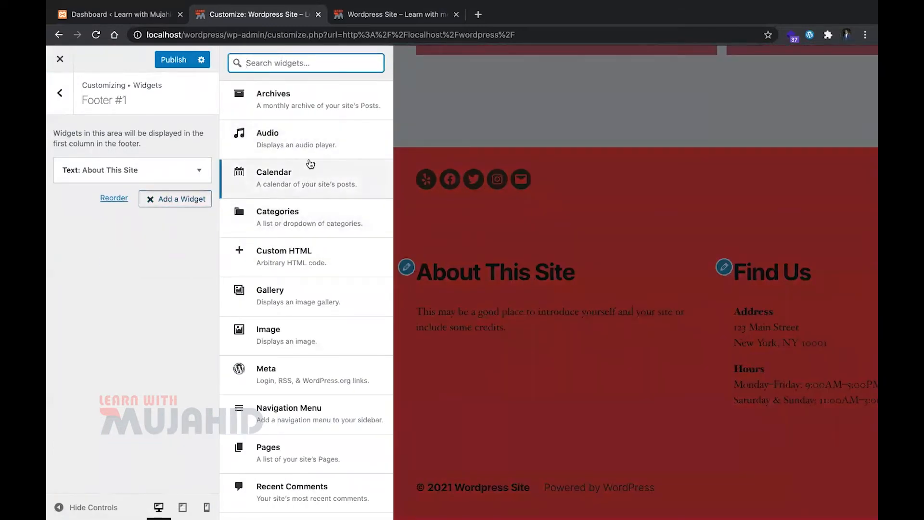
click(311, 181)
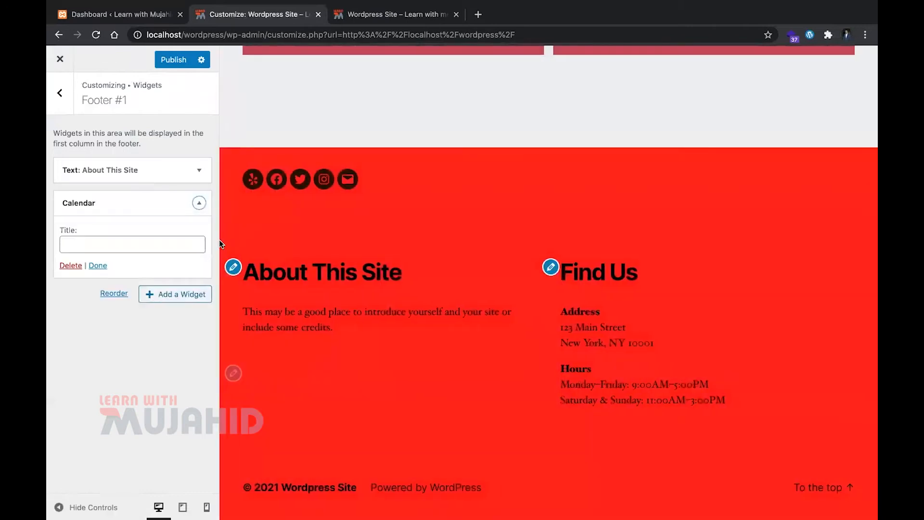
click(147, 250)
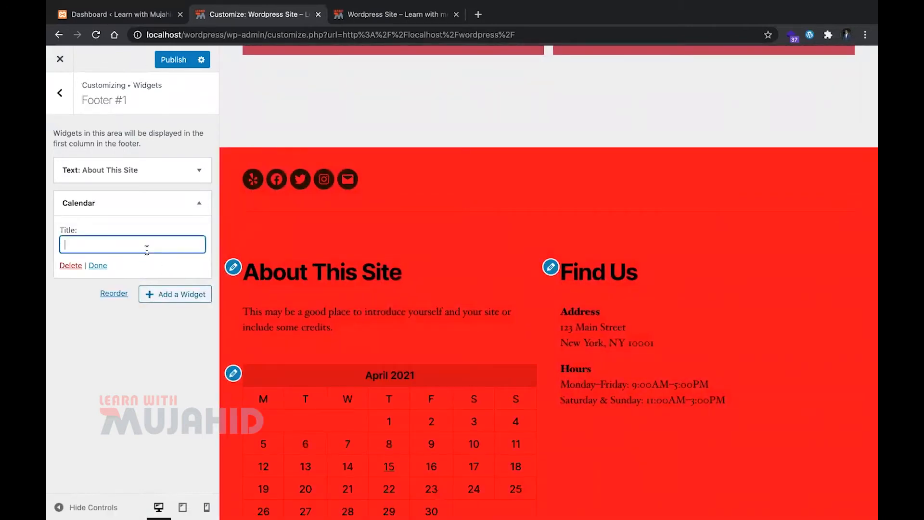
text(Current Month)
scroll(236, 339, down, 4)
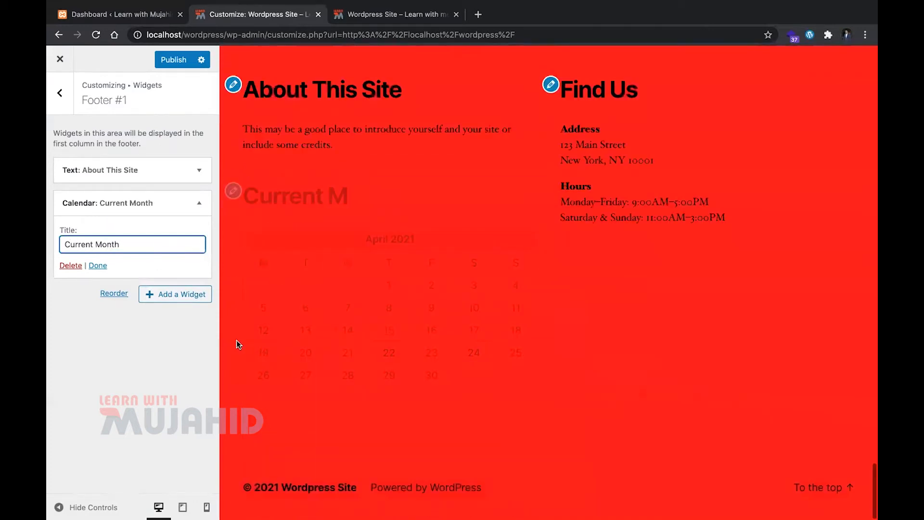
Add an Image widget to the Footer #2 area showing the Learn with Mujahid logo from the media library
click(550, 85)
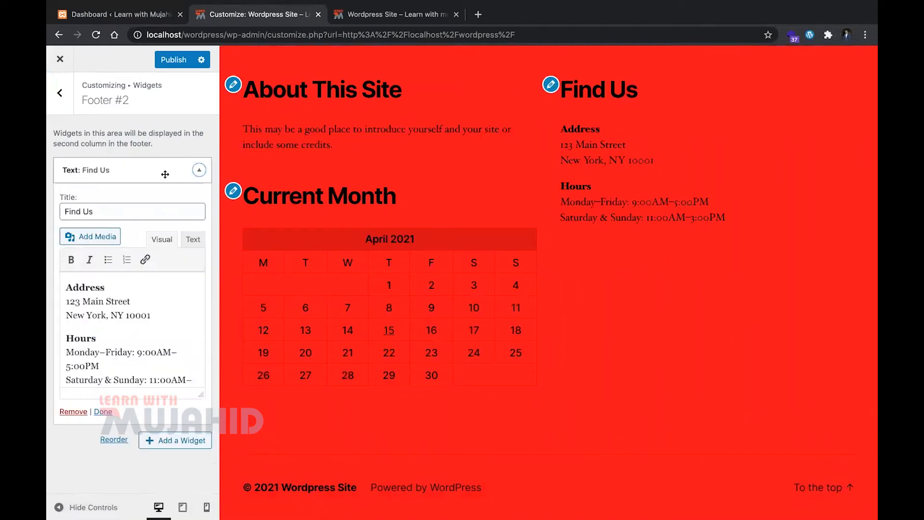
click(192, 172)
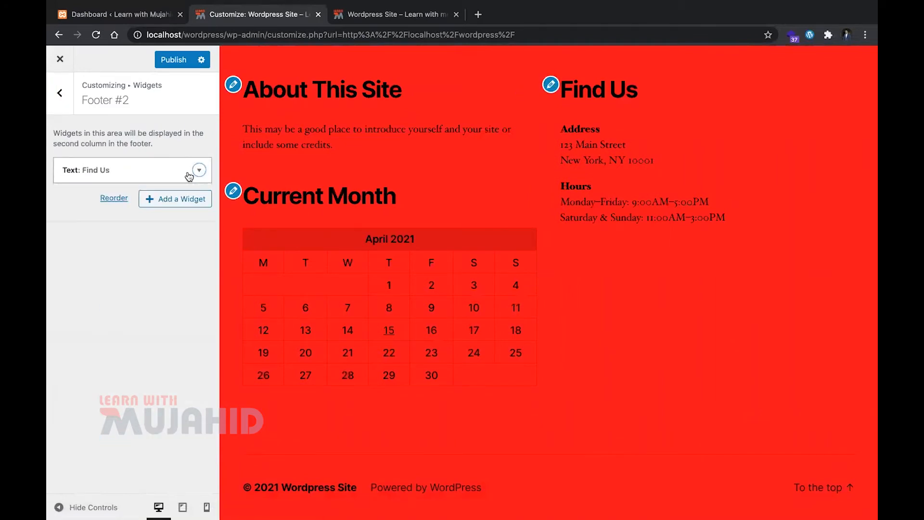
click(187, 201)
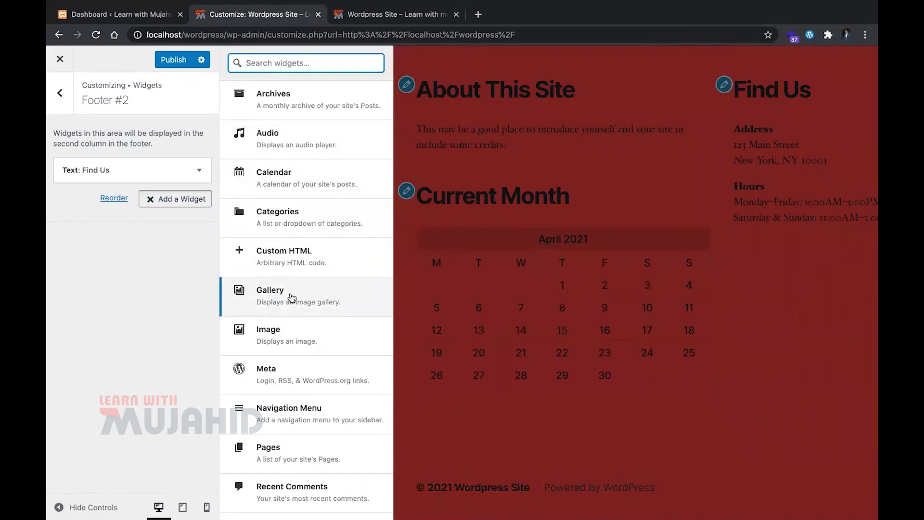
click(284, 340)
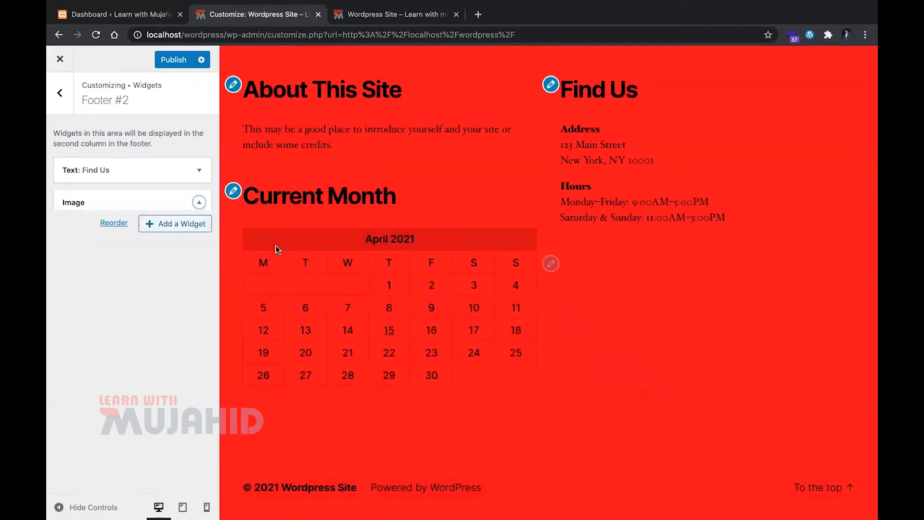
click(146, 275)
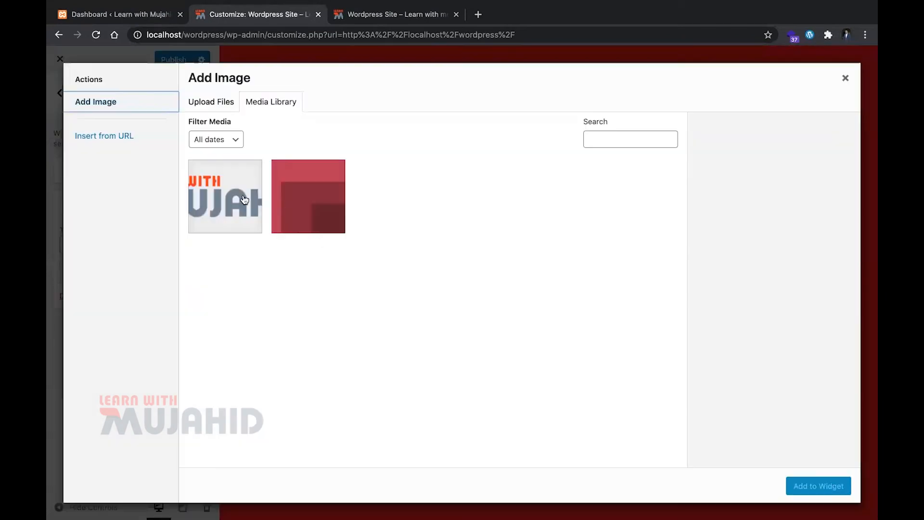
click(804, 484)
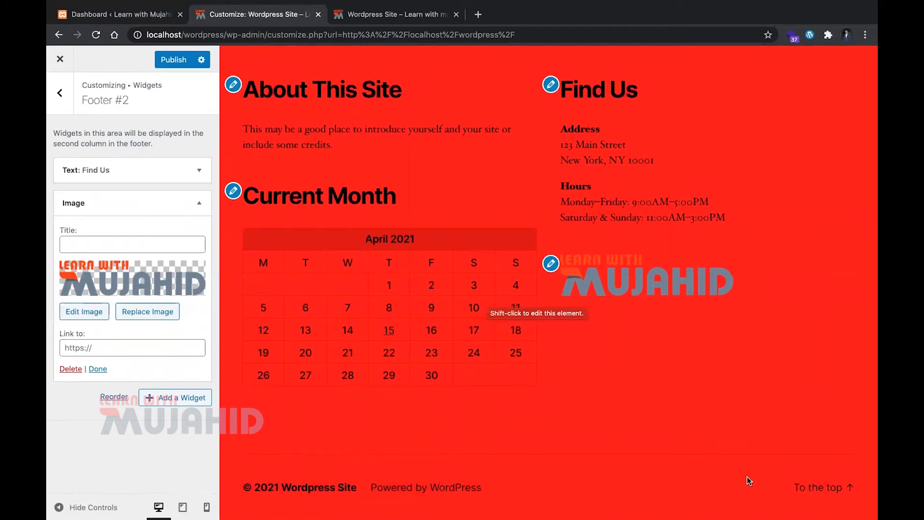
click(817, 486)
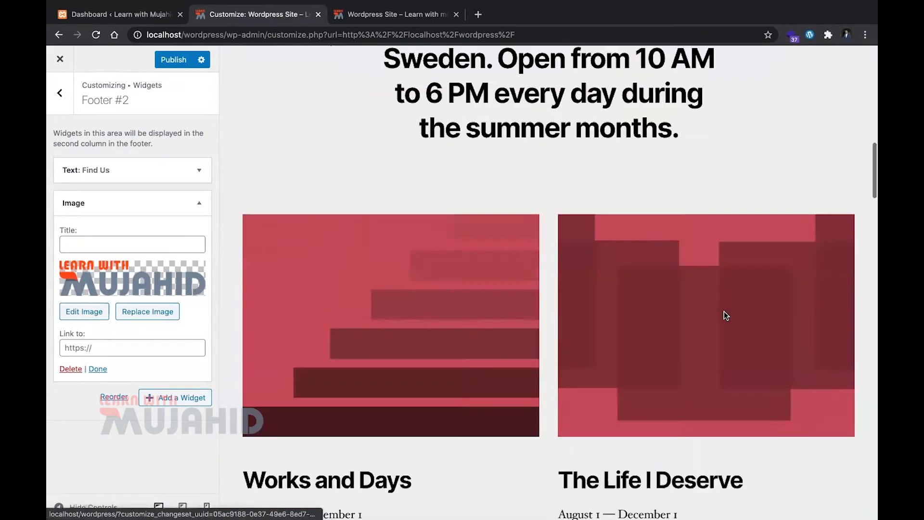
Publish the Customizer changes, then reload the live site and check the page down to its footer
click(178, 65)
key(ctrl+Tab)
key(super+r)
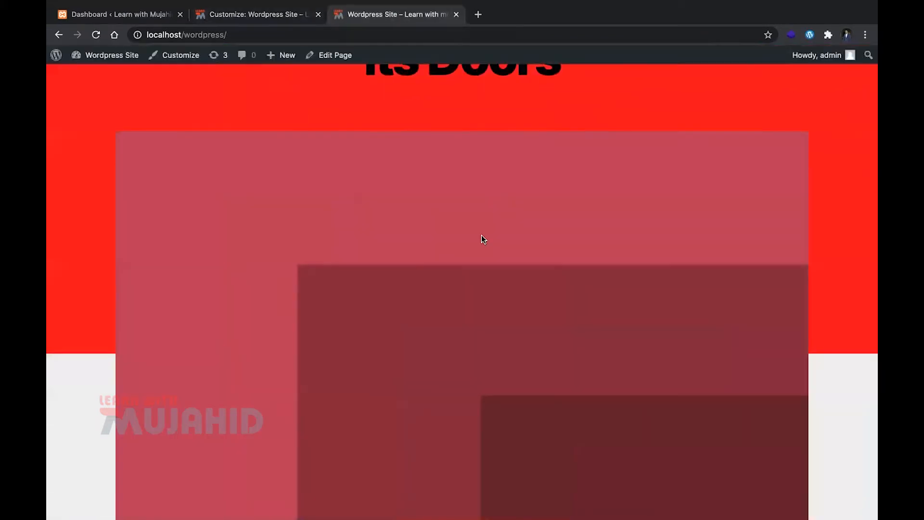
scroll(481, 235, down, 15)
scroll(482, 239, down, 5)
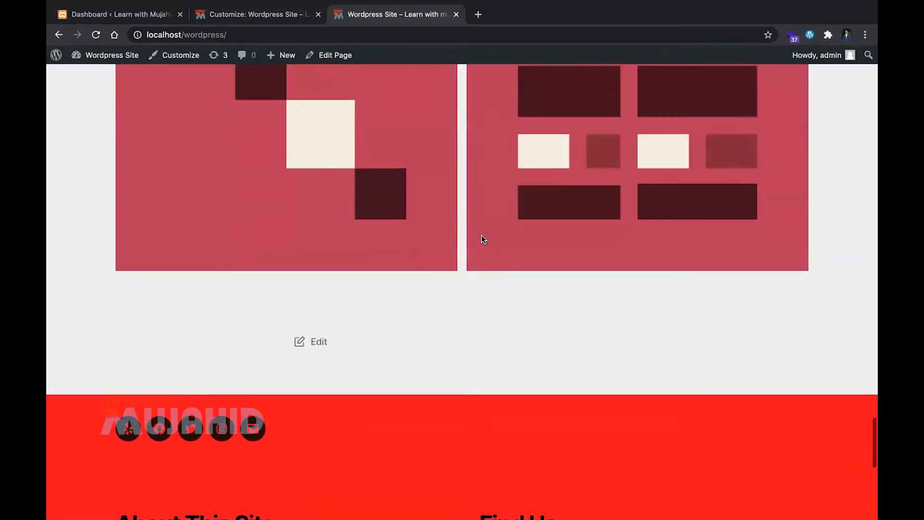
scroll(481, 239, up, 15)
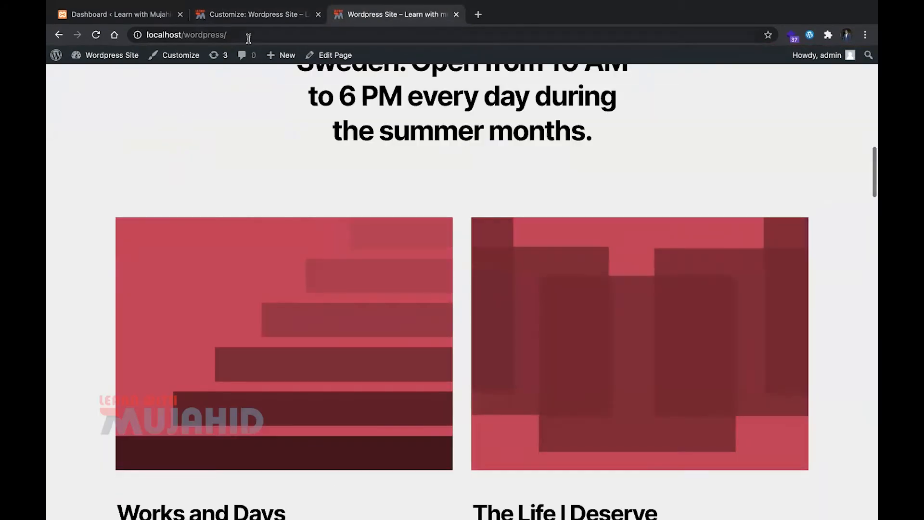
Return to the Customizer and go back from the Footer #2 widgets to the main sections
click(255, 14)
click(59, 92)
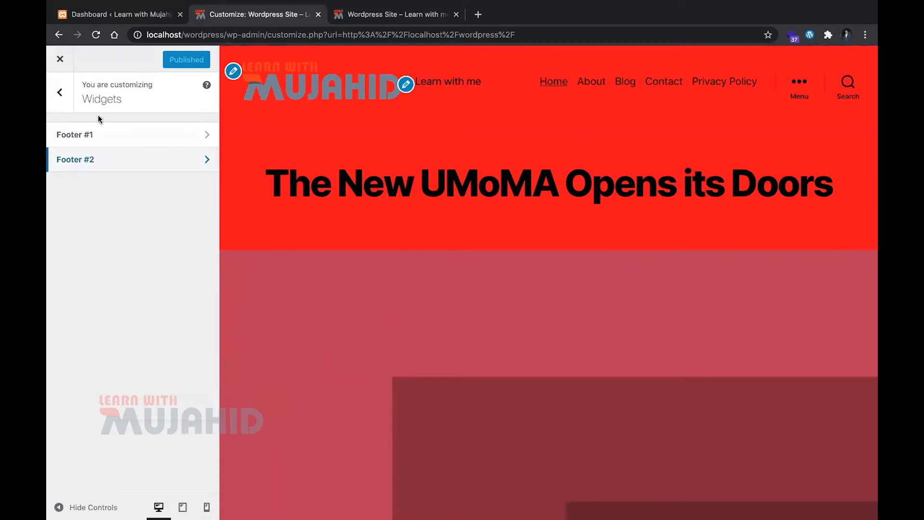
click(64, 99)
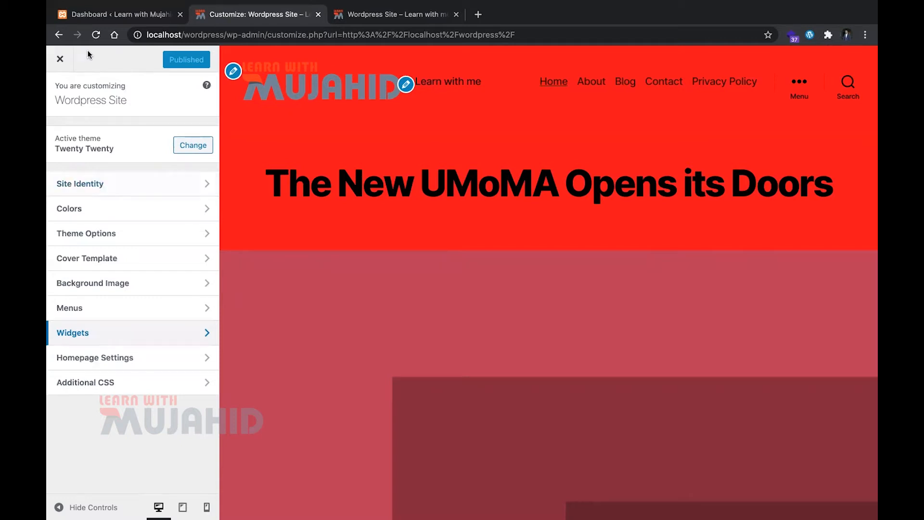
Open the Posts list from the dashboard, start a new post and dismiss the block editor welcome guide
click(121, 19)
mouse_move(94, 148)
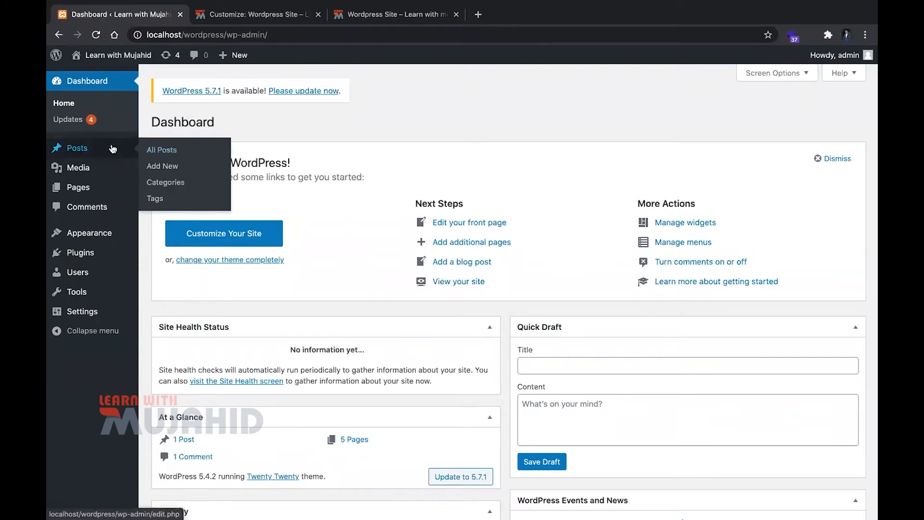
click(171, 150)
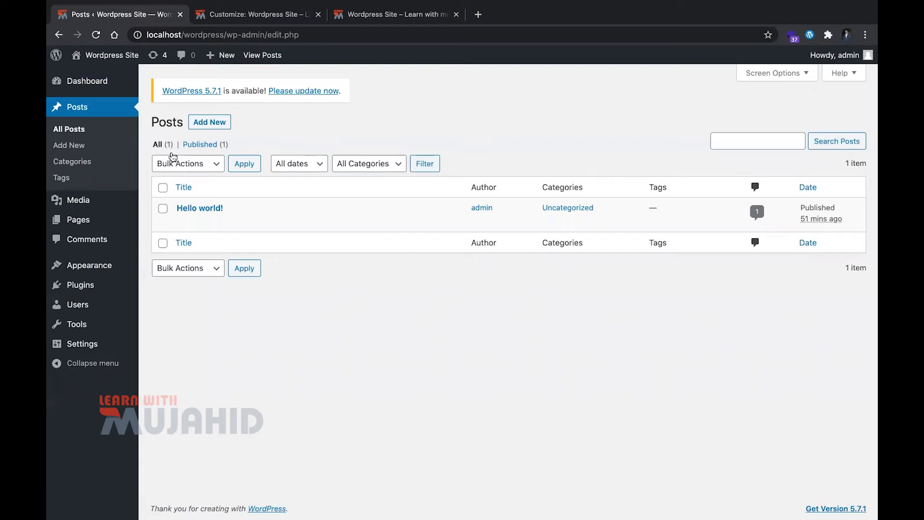
click(223, 124)
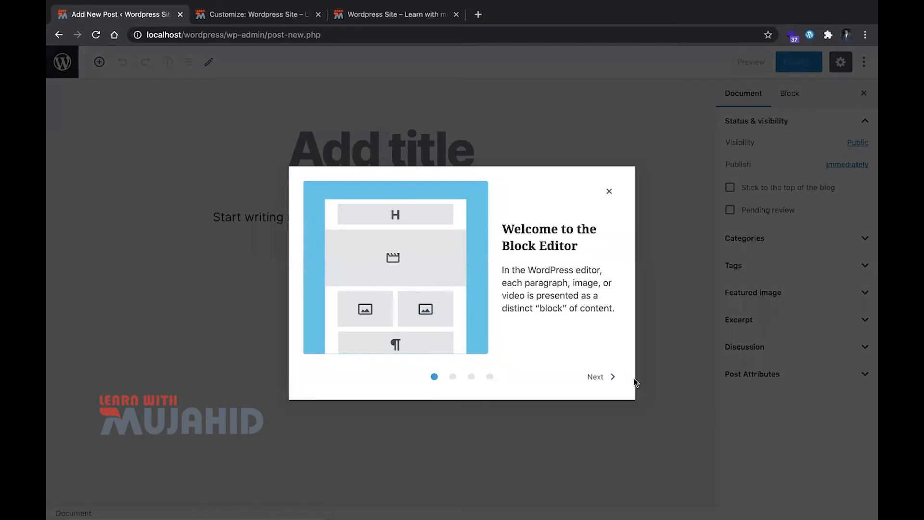
click(611, 377)
click(609, 191)
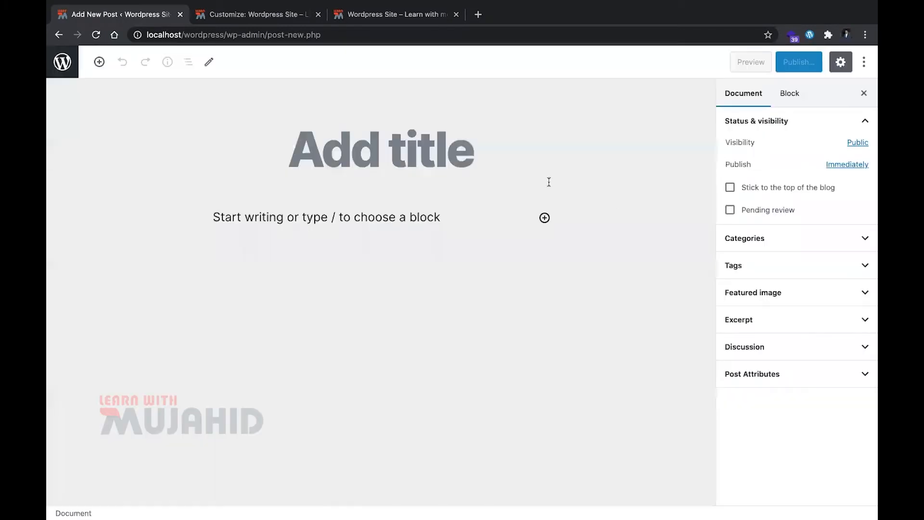
Title the new post "Learn with Mujahid"
click(452, 152)
text(Le)
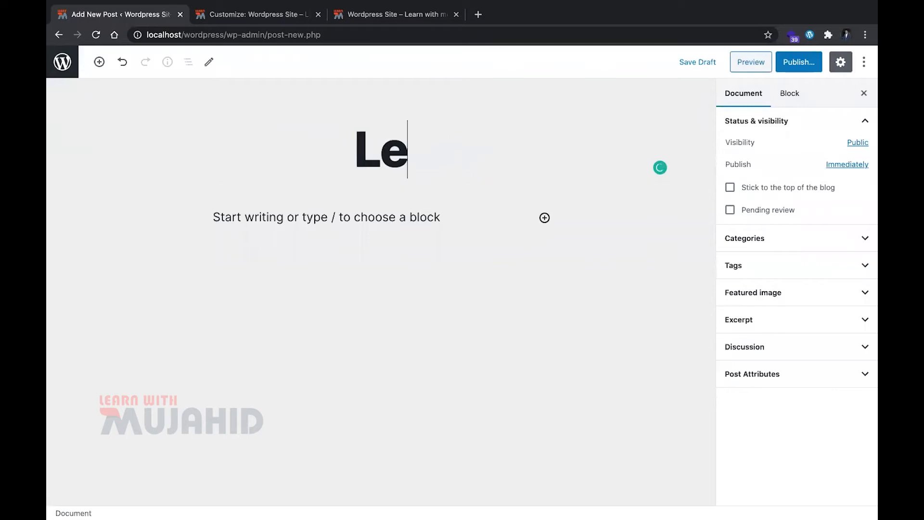
text(arn with Mujahid)
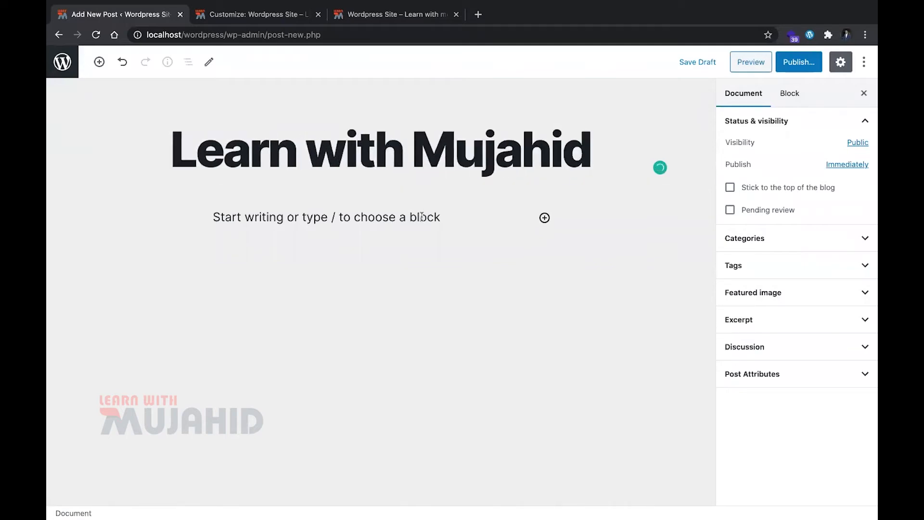
Copy the introductory Lorem Ipsum paragraph from lipsum.com and paste it as the post's body text
key(super+t)
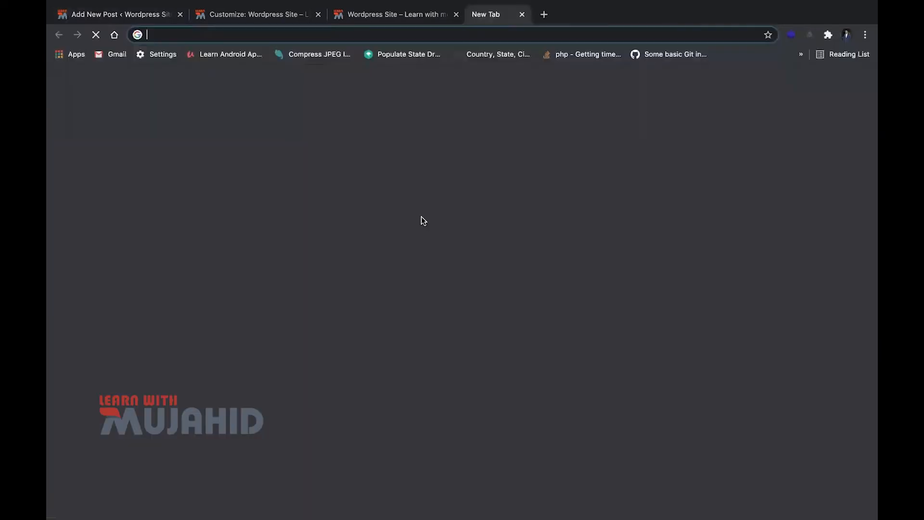
text(lipsum.com)
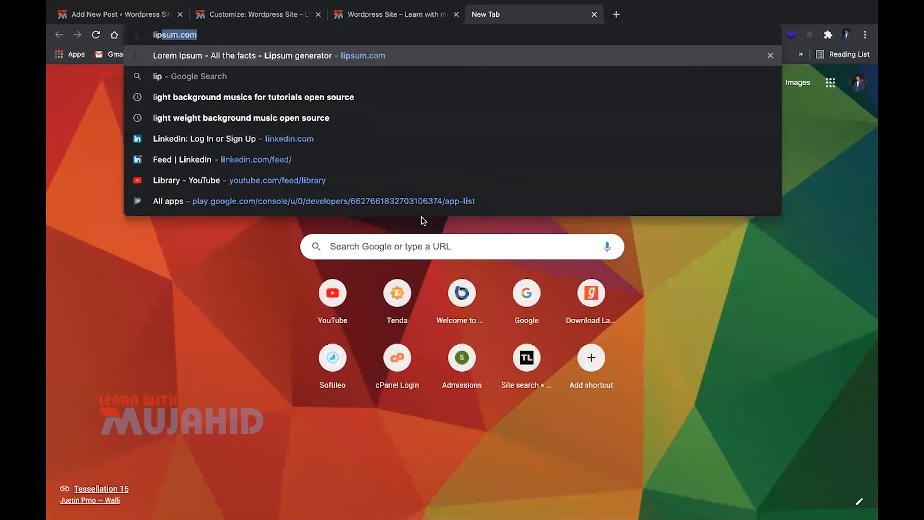
key(Return)
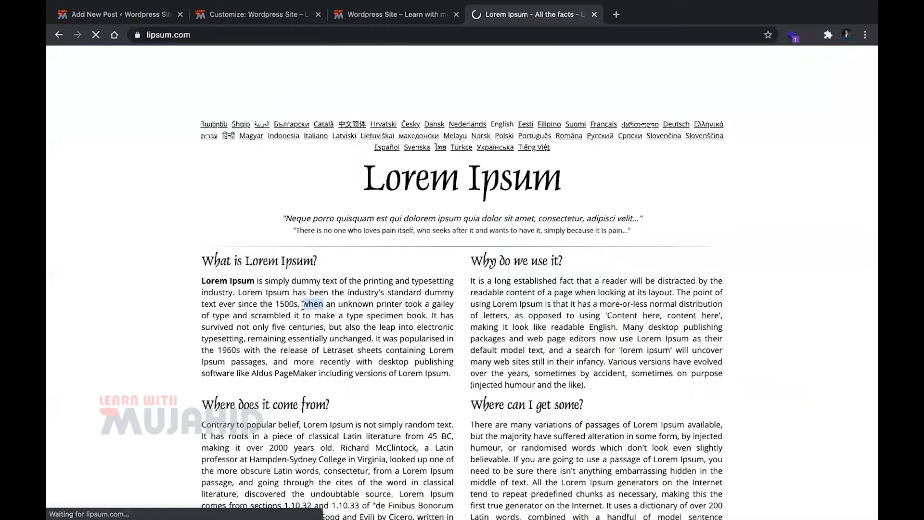
triple_click(302, 305)
key(ctrl+c)
key(ctrl+w)
key(ctrl+v)
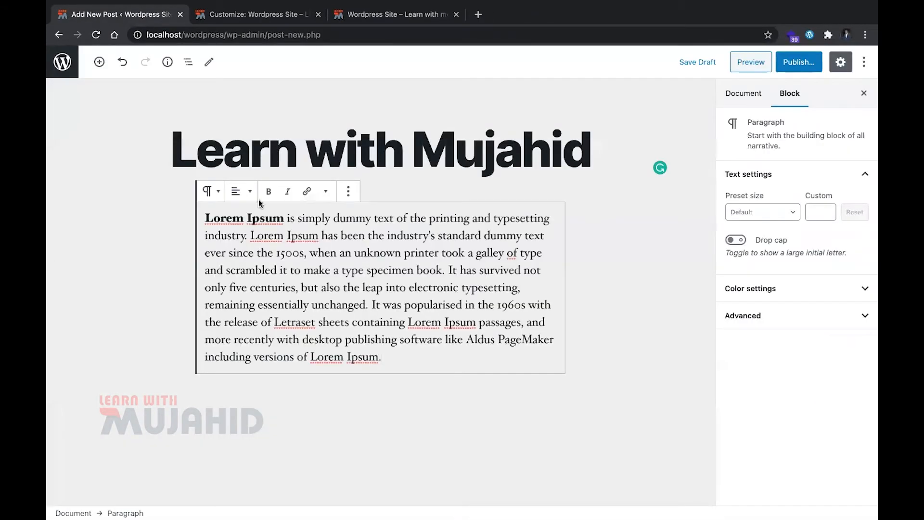
key(ctrl+z)
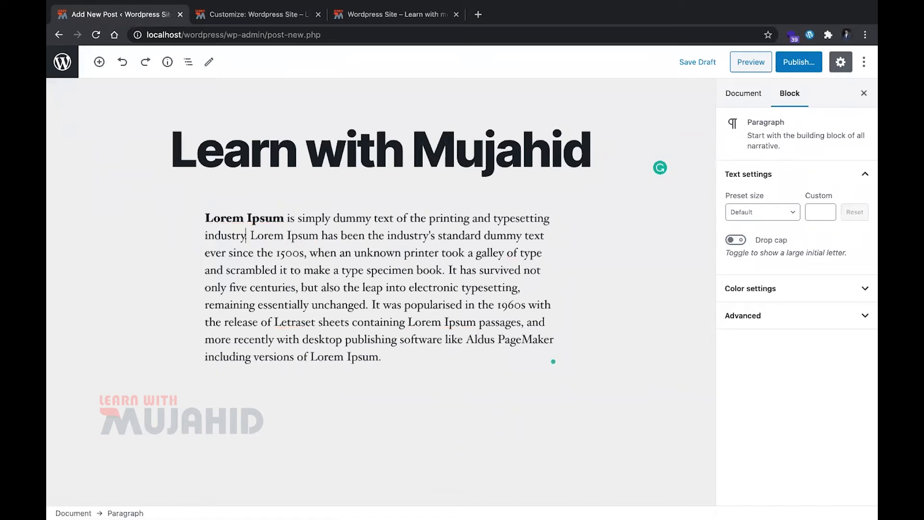
Insert an Image block below the paragraph and upload the WhatsApp JPEG of the Learn with Mujahid logo from the Desktop
click(424, 370)
click(417, 359)
key(Return)
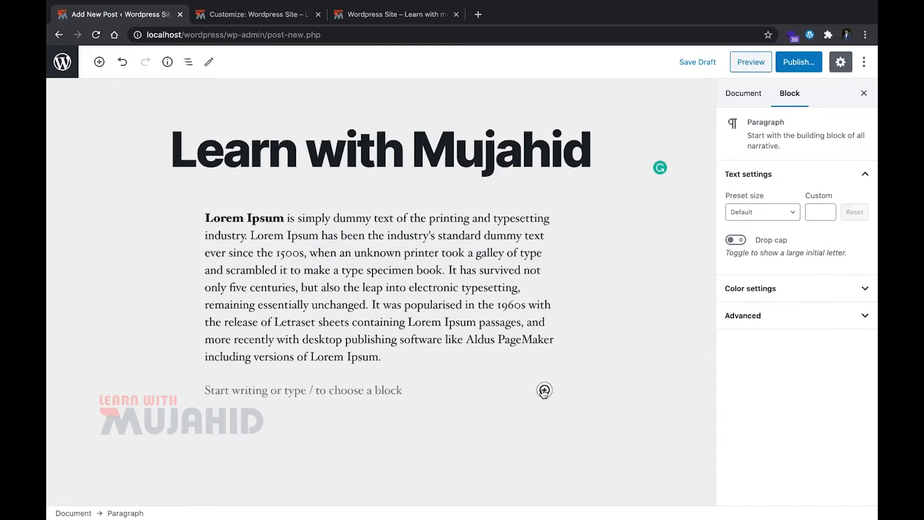
click(544, 390)
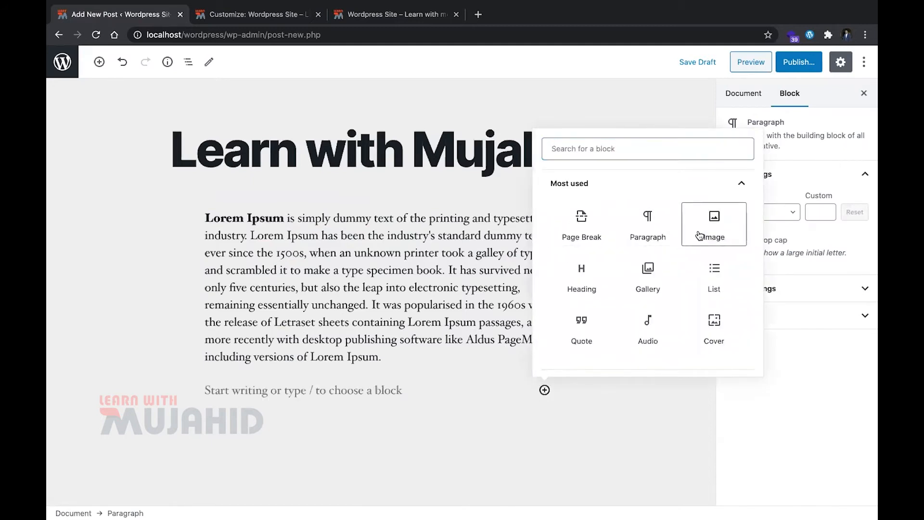
click(699, 236)
click(232, 458)
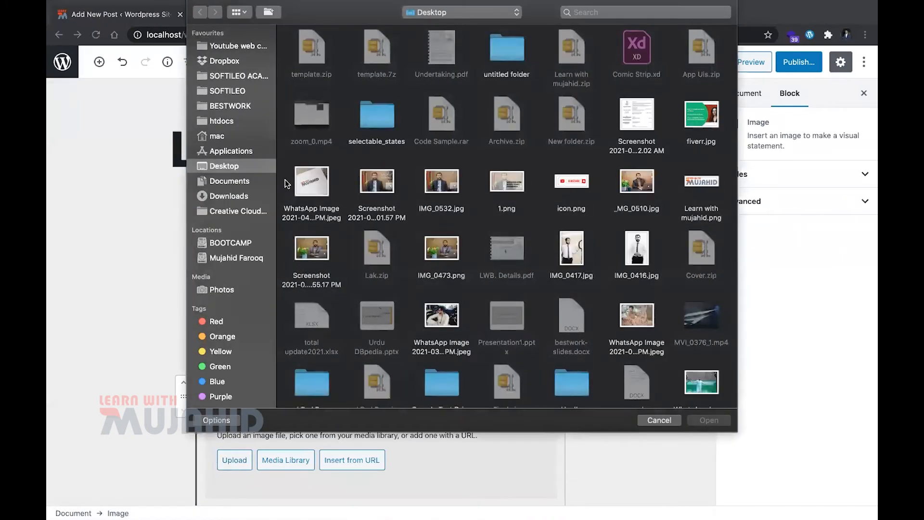
double_click(320, 203)
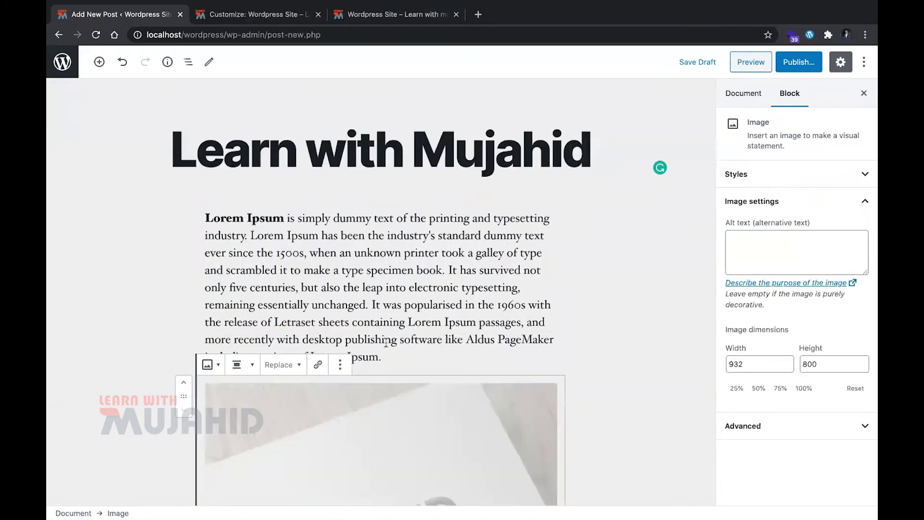
scroll(385, 344, down, 7)
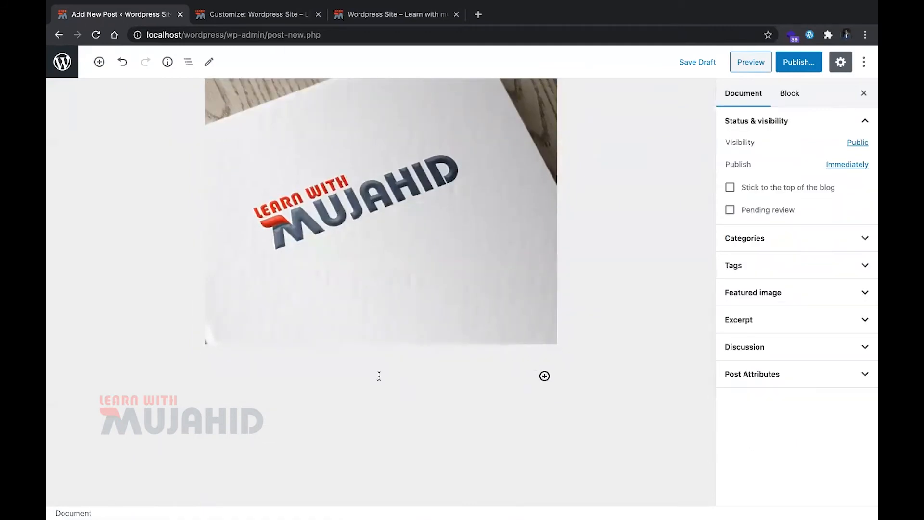
Paste the Lorem Ipsum paragraph twice below the image, leaving an empty block between the two copies
scroll(349, 357, up, 3)
click(438, 227)
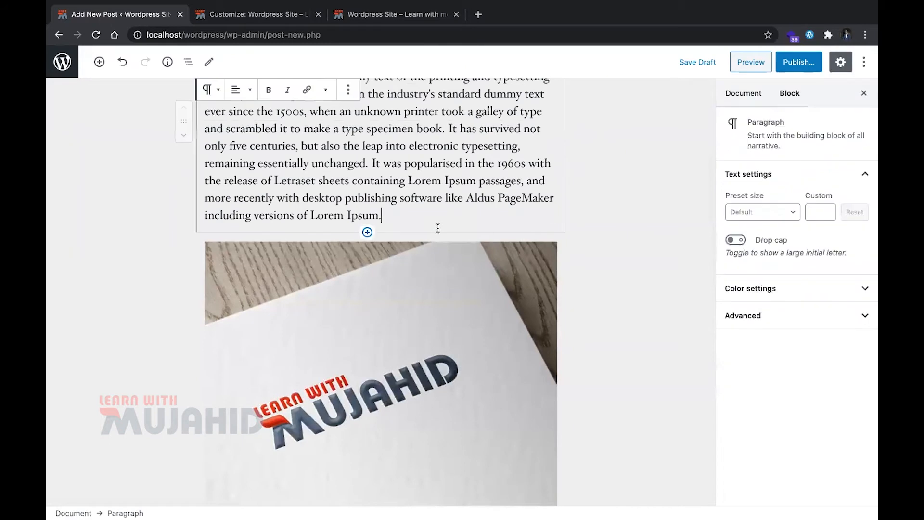
key(Down)
key(Down)
key(Down)
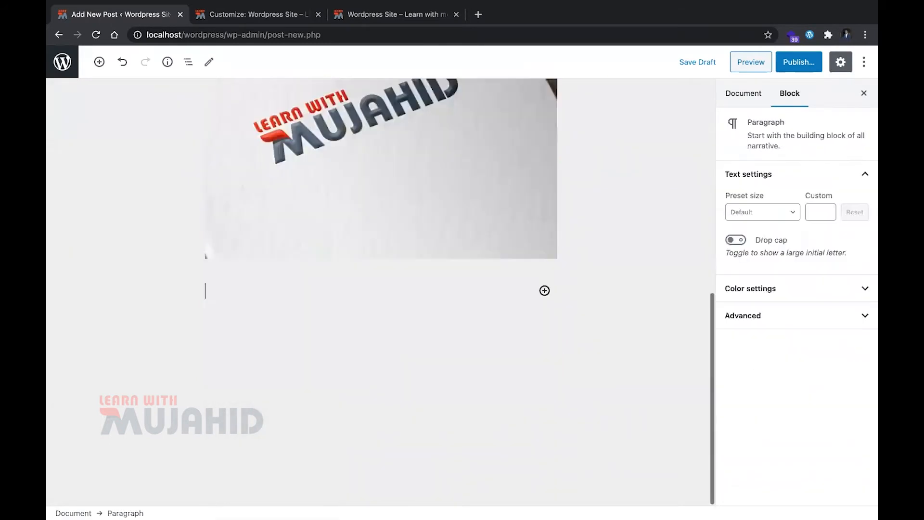
key(super+v)
key(Return)
key(Return)
key(super+v)
Split the bold words "Lorem Ipsum" off the last paragraph into their own block, followed by an empty block
key(Up)
key(Up)
key(Up)
key(Up)
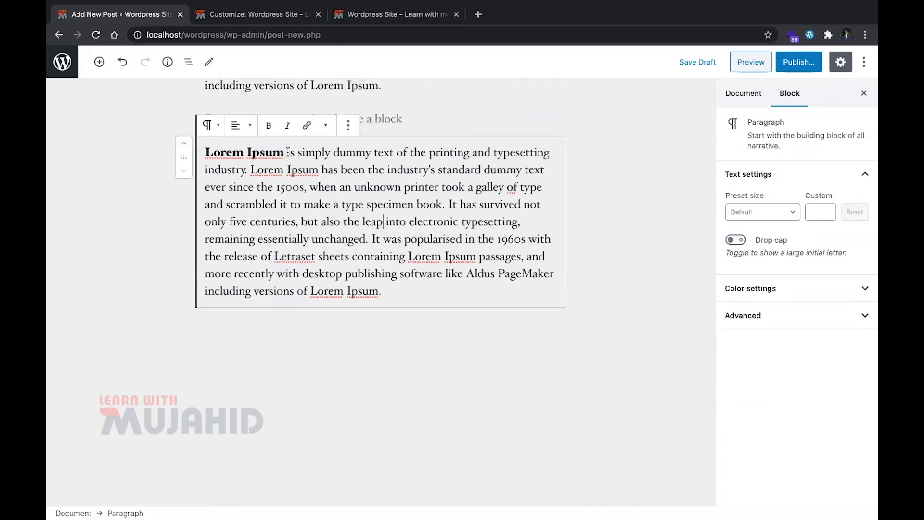
key(Return)
key(Return)
key(Up)
key(Up)
Move the separated "Lorem Ipsum" block and the empty block below it up one position together
key(shift+Down)
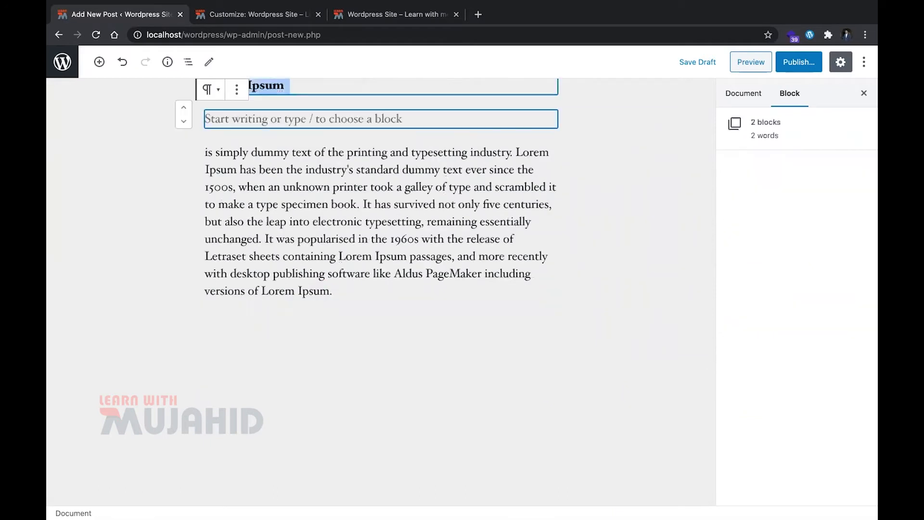
scroll(212, 192, up, 3)
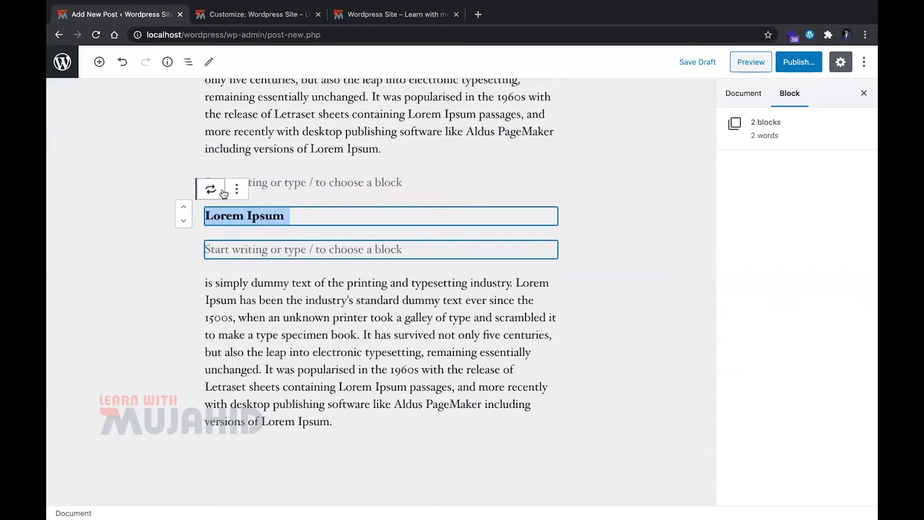
click(216, 190)
click(227, 193)
click(237, 190)
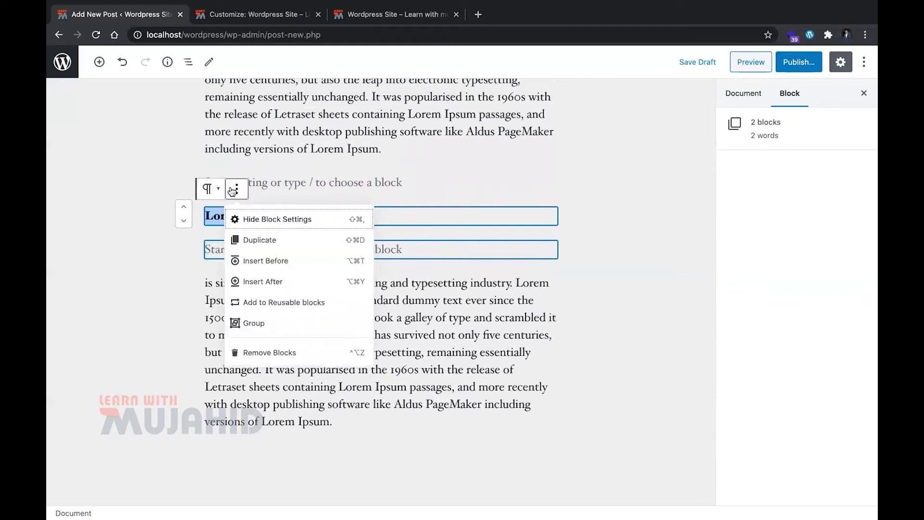
click(184, 206)
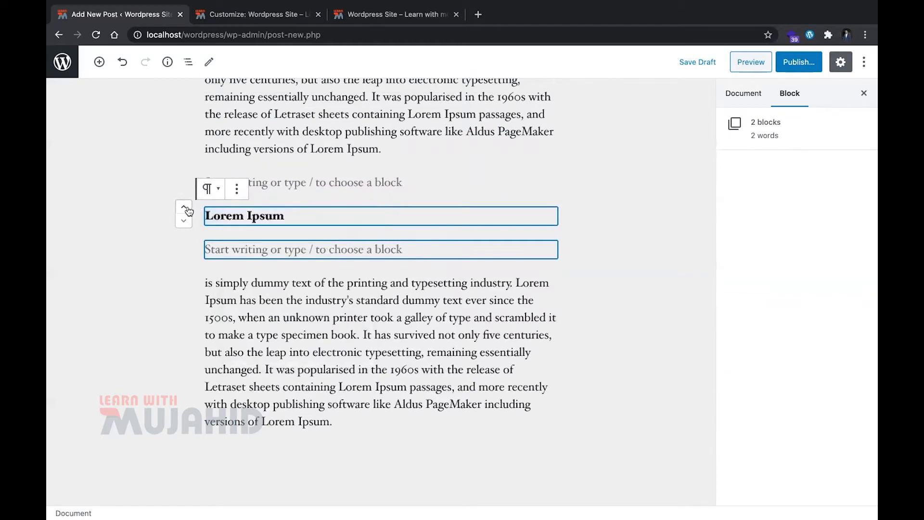
Convert the standalone bold "Lorem Ipsum" paragraph into a Heading block
click(233, 215)
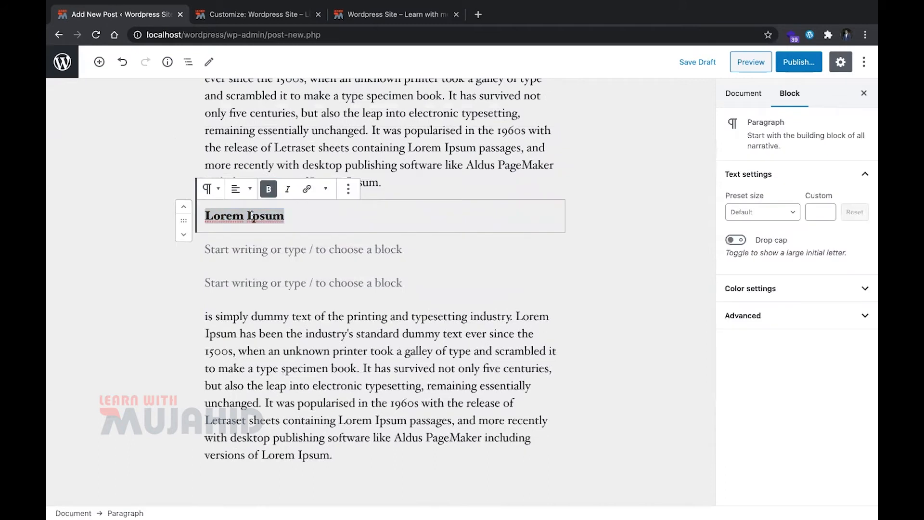
click(345, 192)
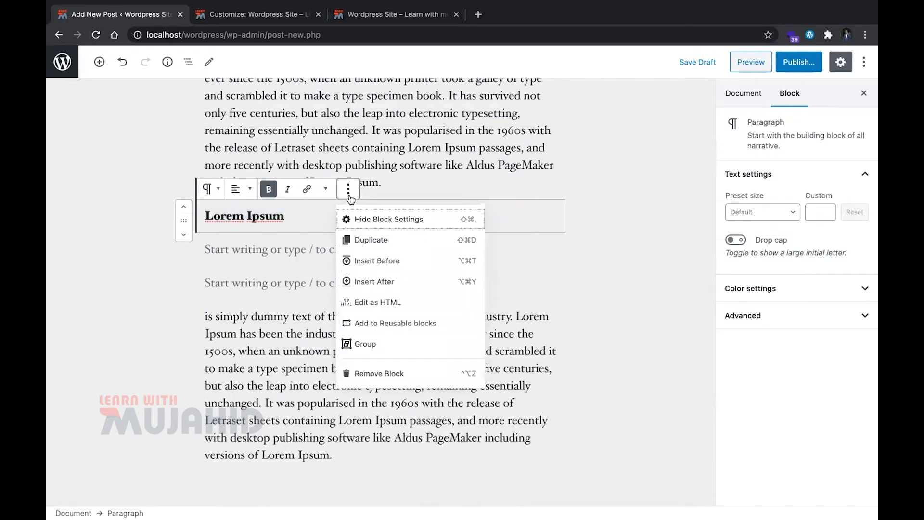
click(284, 215)
key(super+a)
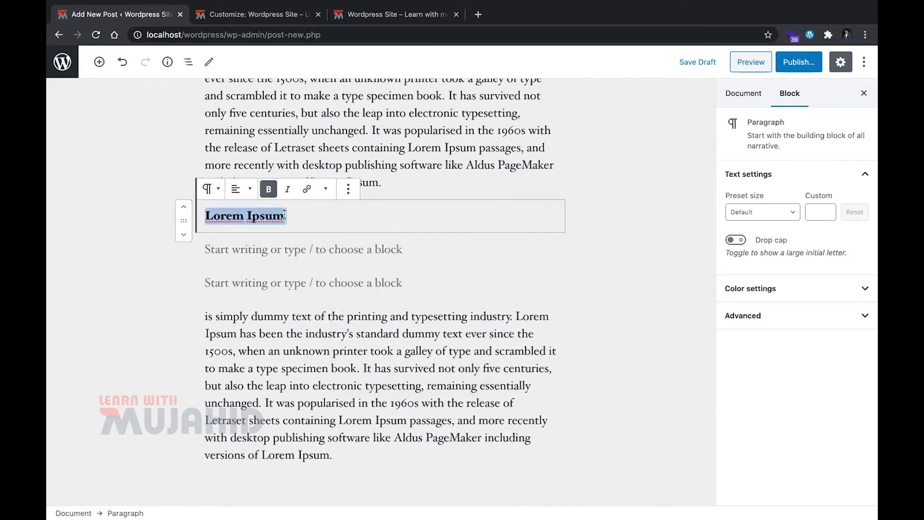
click(236, 189)
click(236, 188)
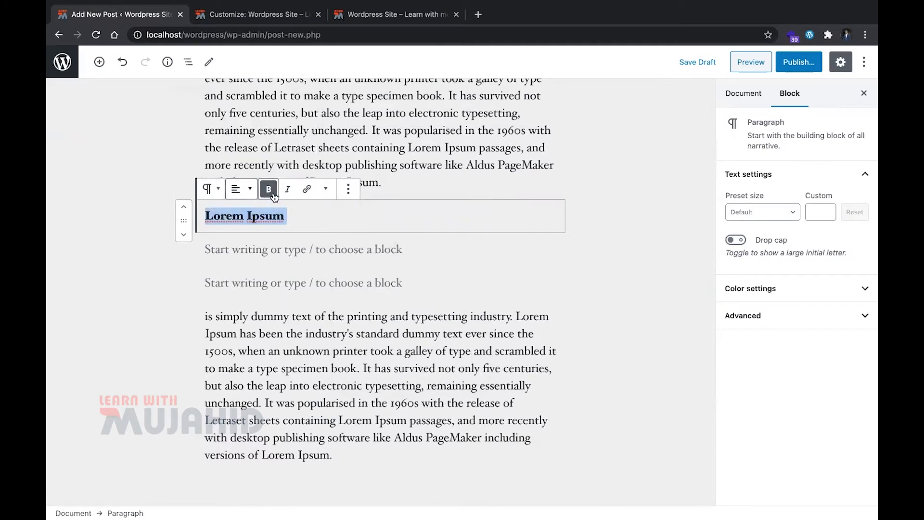
click(207, 189)
click(236, 251)
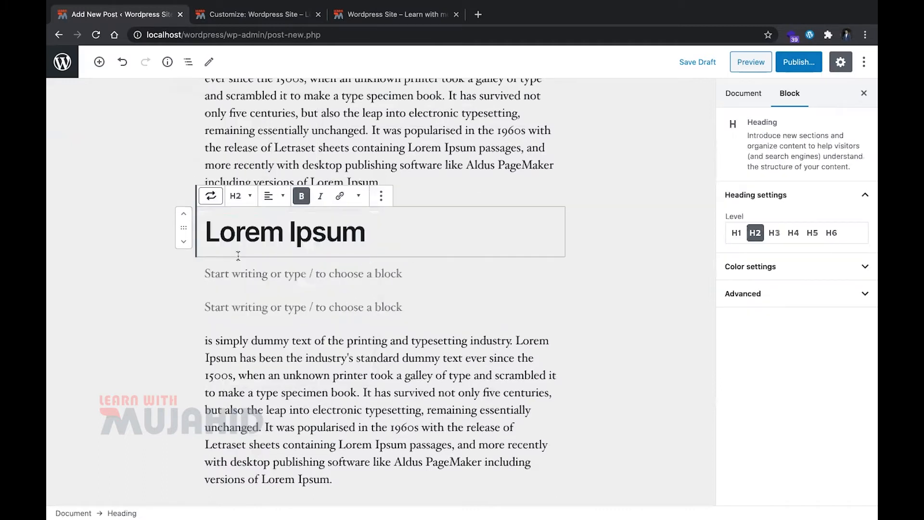
Change the "Lorem Ipsum" heading's level to Heading 3
key(super+a)
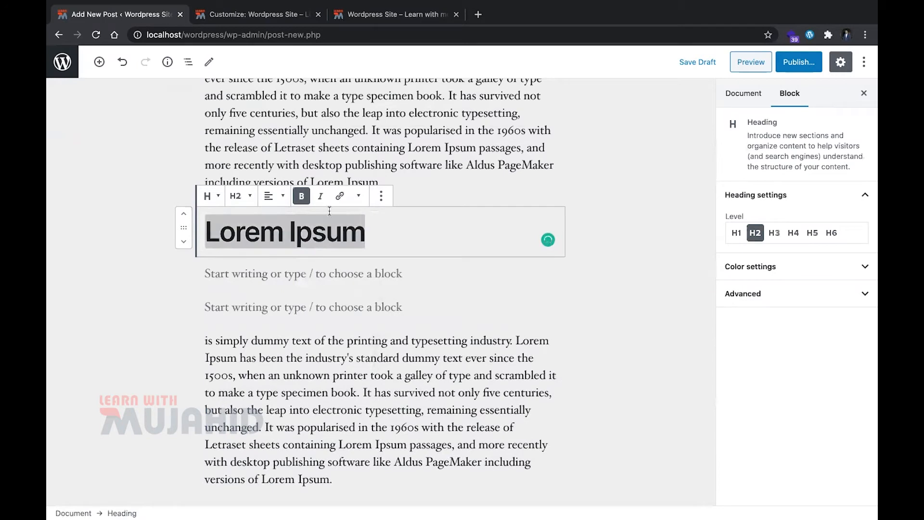
click(239, 196)
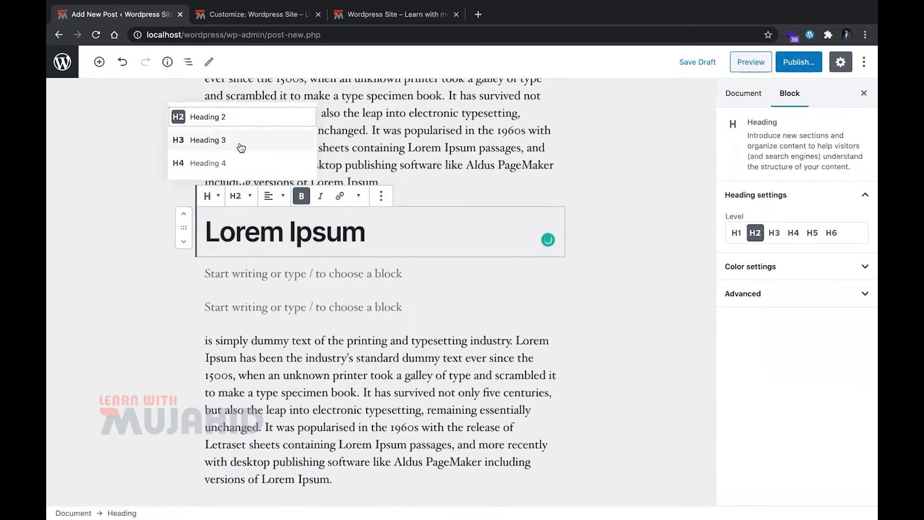
click(241, 144)
double_click(241, 147)
triple_click(286, 236)
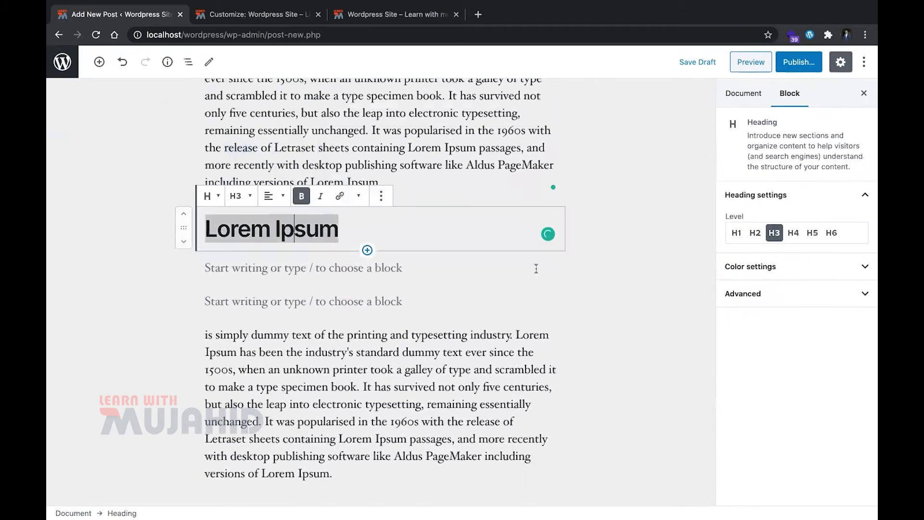
Publish the "Learn with Mujahid" post with public visibility and immediate publishing
scroll(536, 268, down, 4)
click(813, 68)
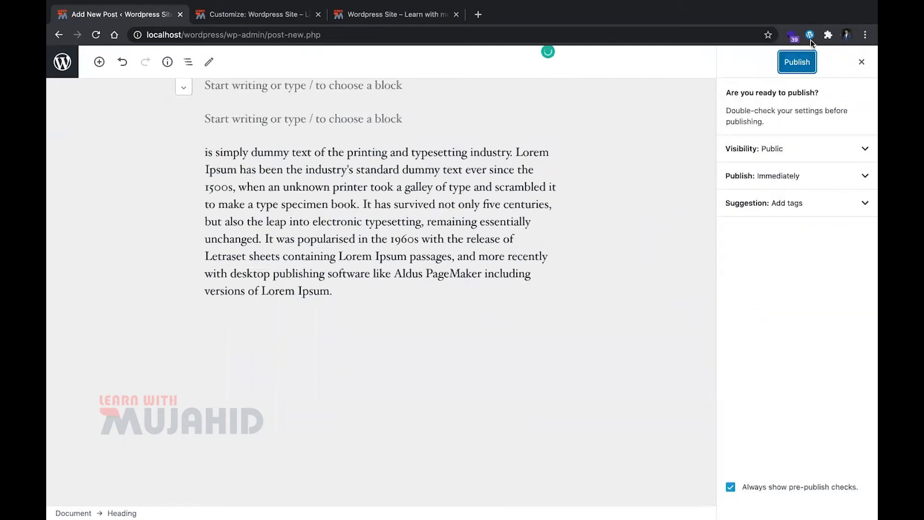
click(797, 62)
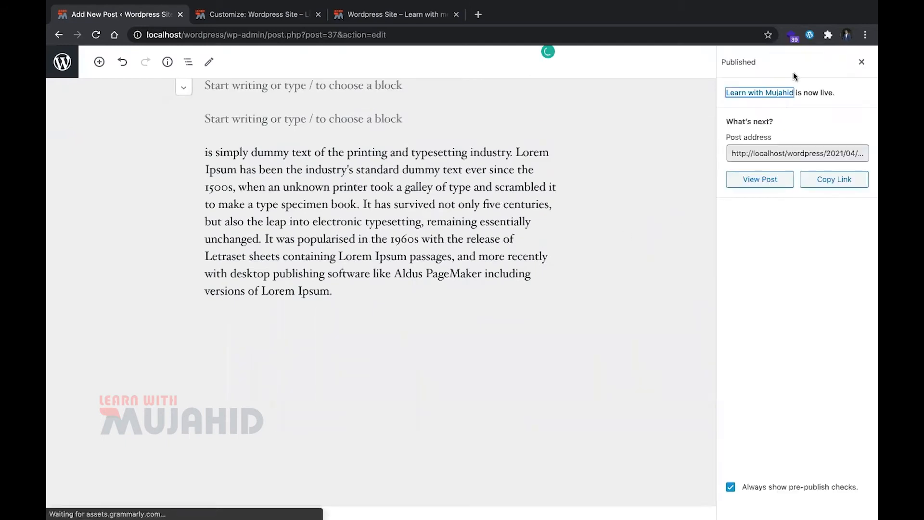
Open the published post on the site and review its title, body text, image and comment section
click(773, 180)
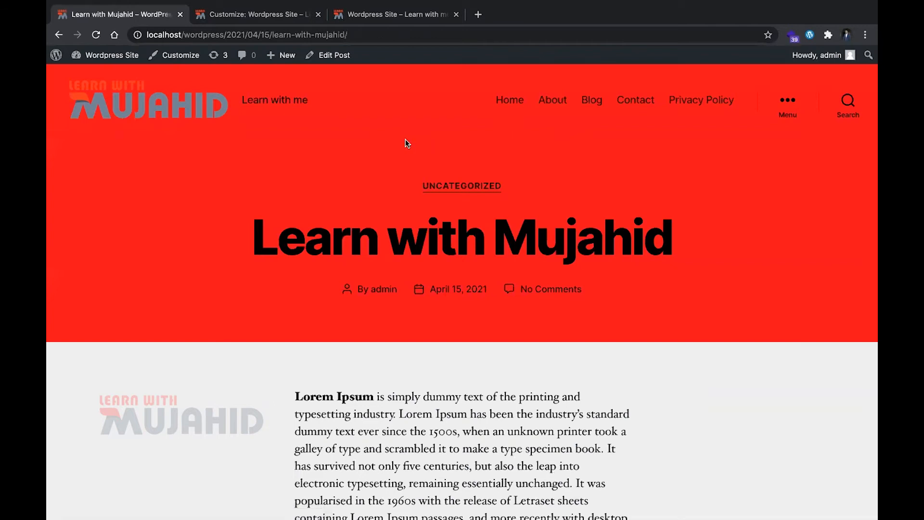
scroll(405, 140, down, 2)
scroll(405, 139, up, 2)
scroll(405, 140, down, 8)
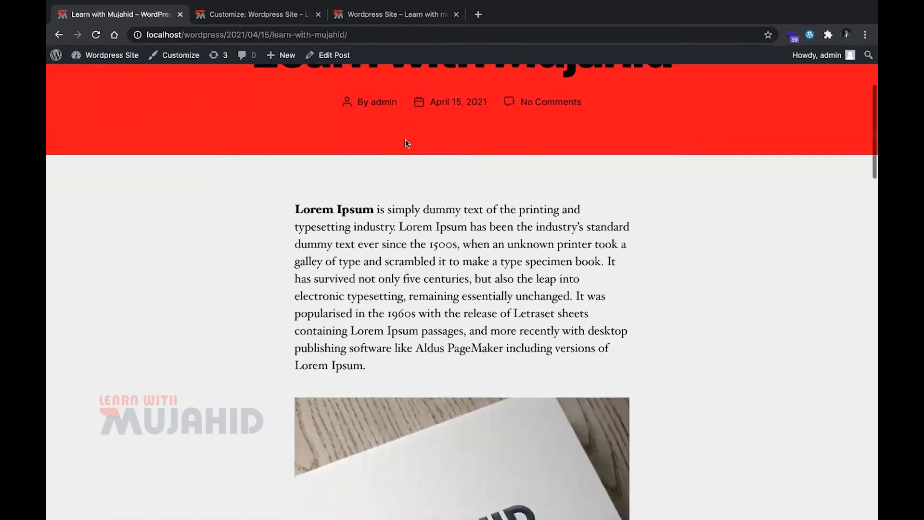
scroll(405, 139, down, 10)
scroll(405, 140, up, 3)
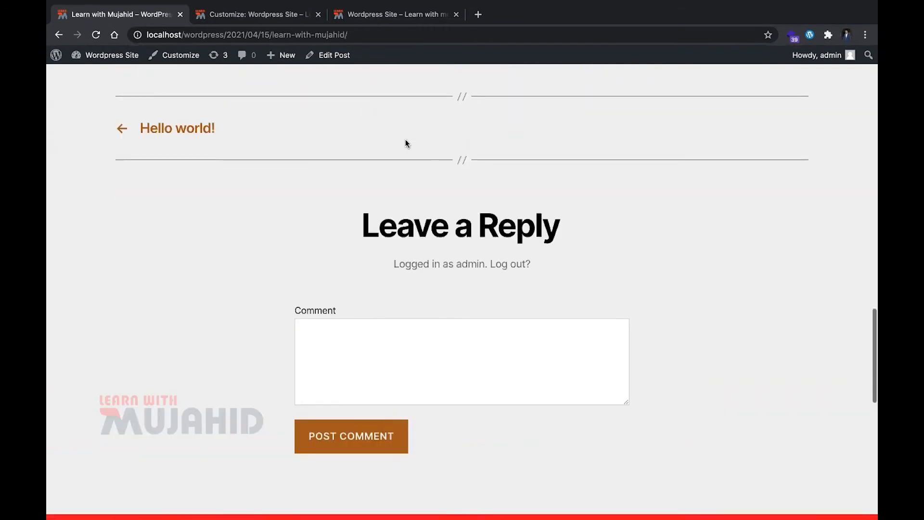
scroll(405, 139, down, 5)
Post the comment "HEllo I am commentor" on the "Learn with Mujahid" post
click(405, 142)
scroll(406, 146, up, 3)
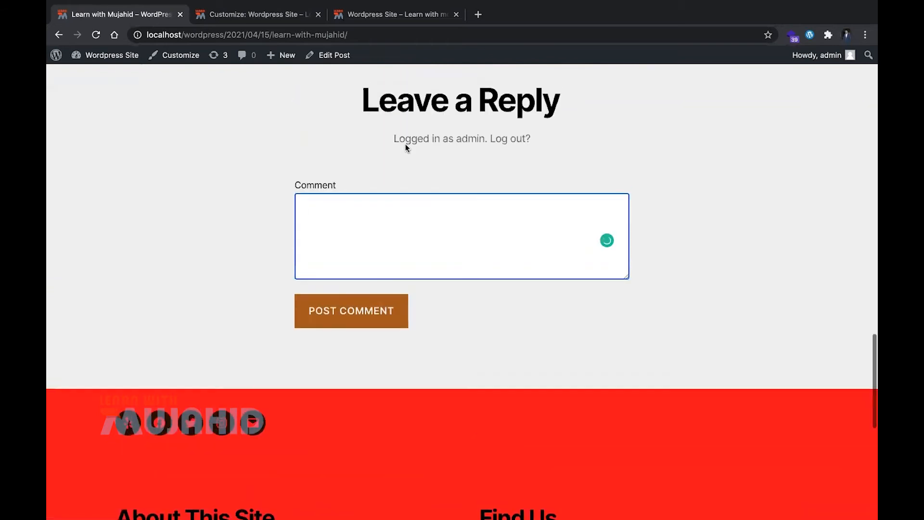
text(HEllo I am commentor)
click(346, 313)
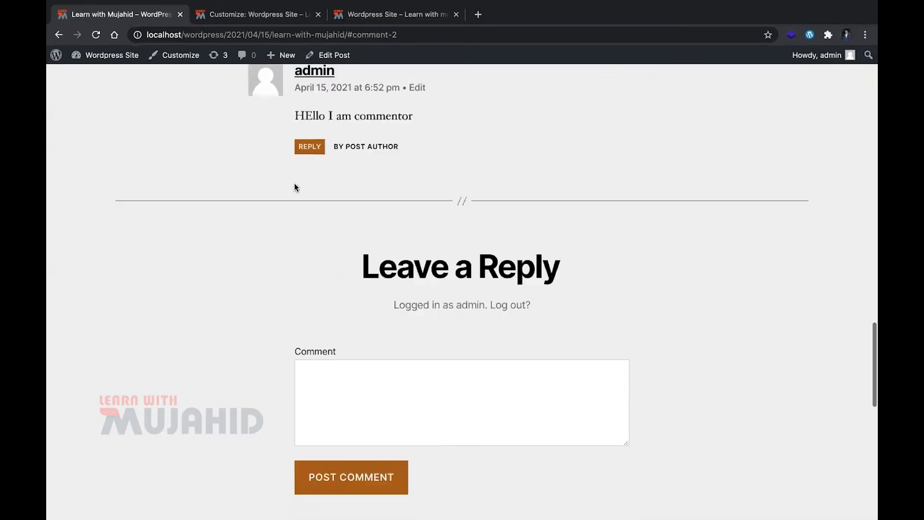
Look over the commented post's header and content, and check the site's expanded menu
scroll(375, 204, up, 20)
scroll(377, 207, up, 2)
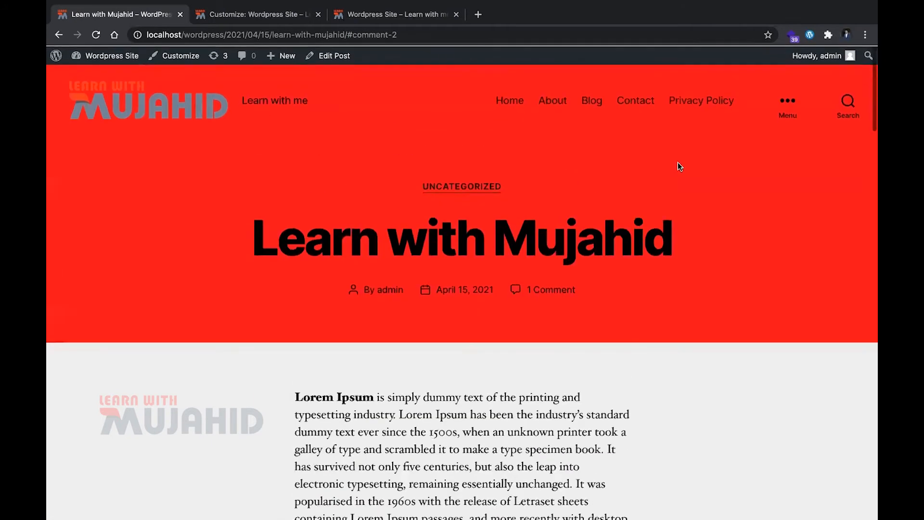
click(786, 99)
click(419, 186)
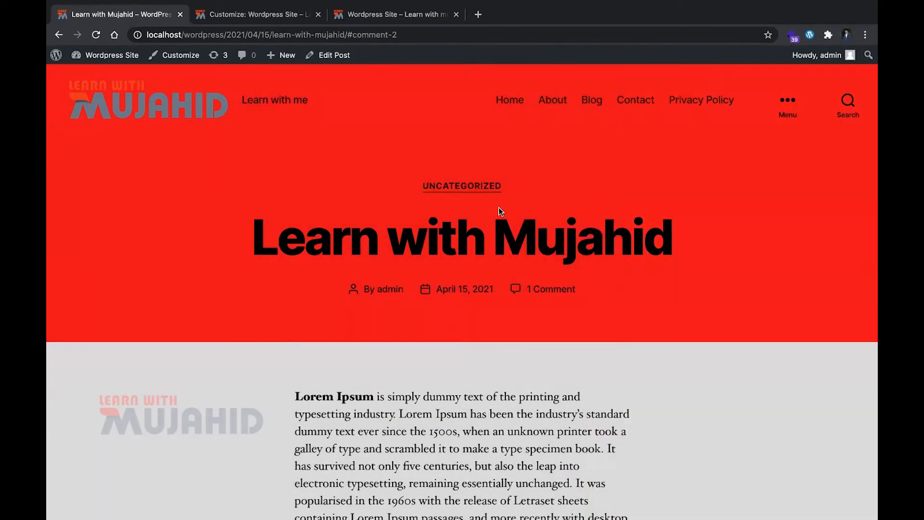
scroll(417, 278, down, 5)
scroll(217, 79, up, 3)
Return to the admin list of all posts and refresh it to include the new post
scroll(216, 74, left, 5)
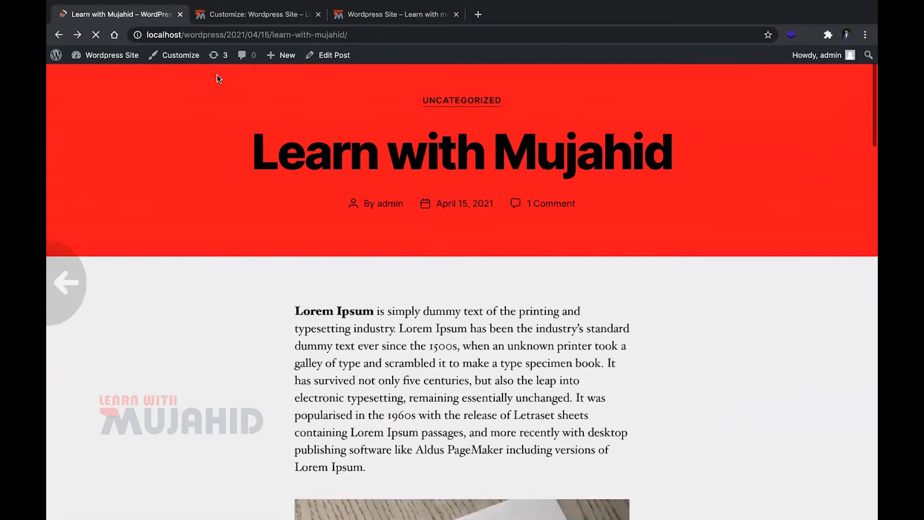
scroll(264, 123, left, 5)
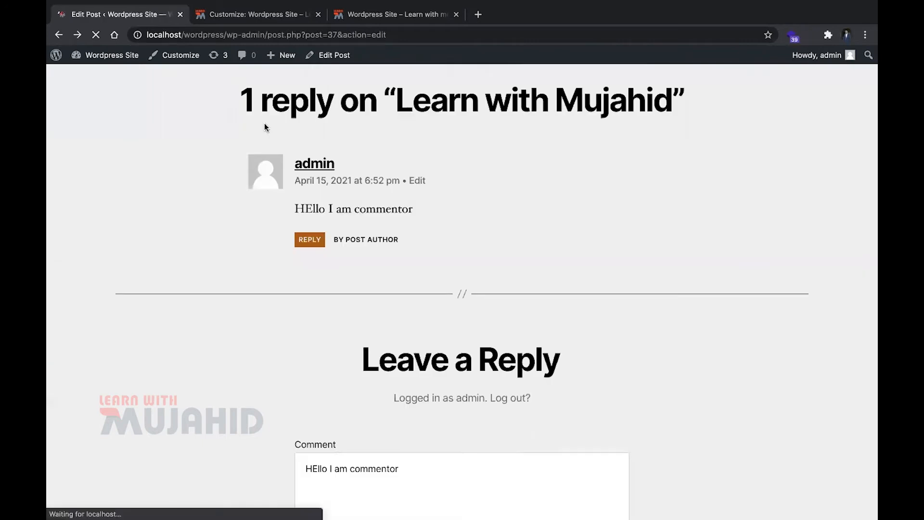
scroll(264, 123, left, 5)
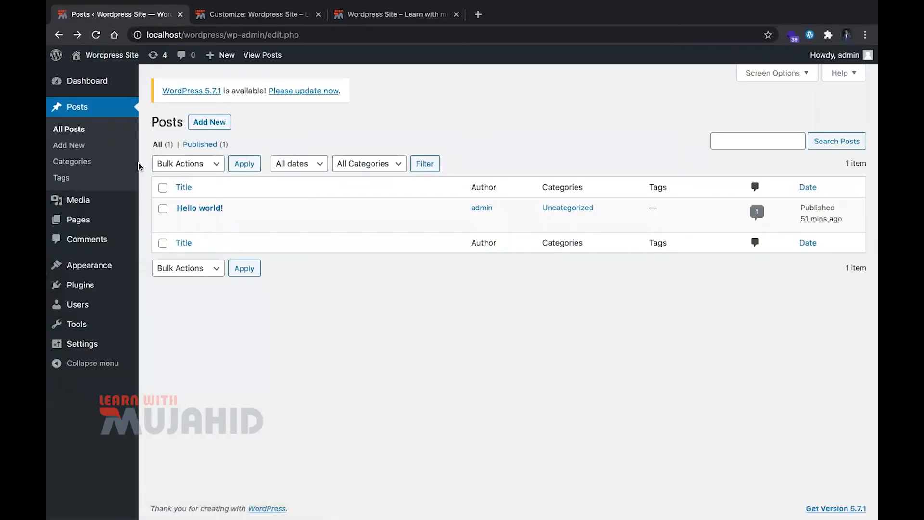
key(super+r)
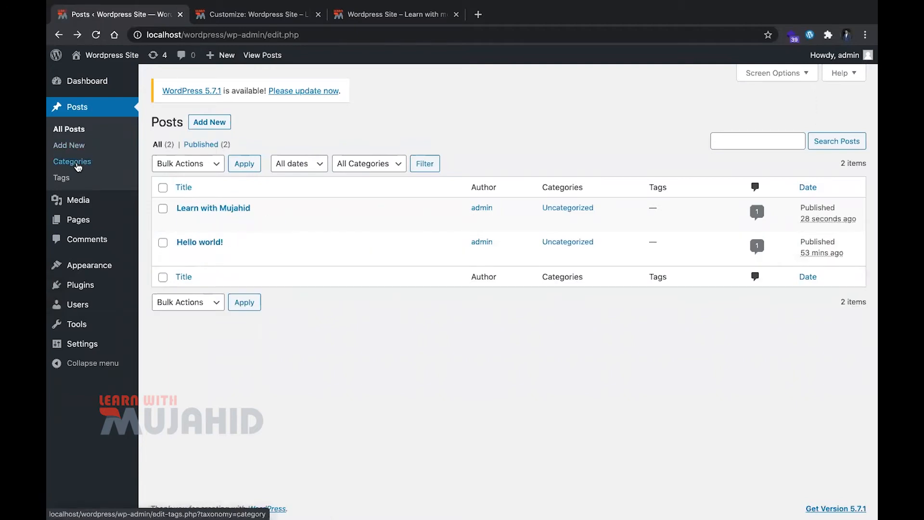
Add a post category named Fashion with slug "fashion", no parent category and the description "This is test description"
click(77, 165)
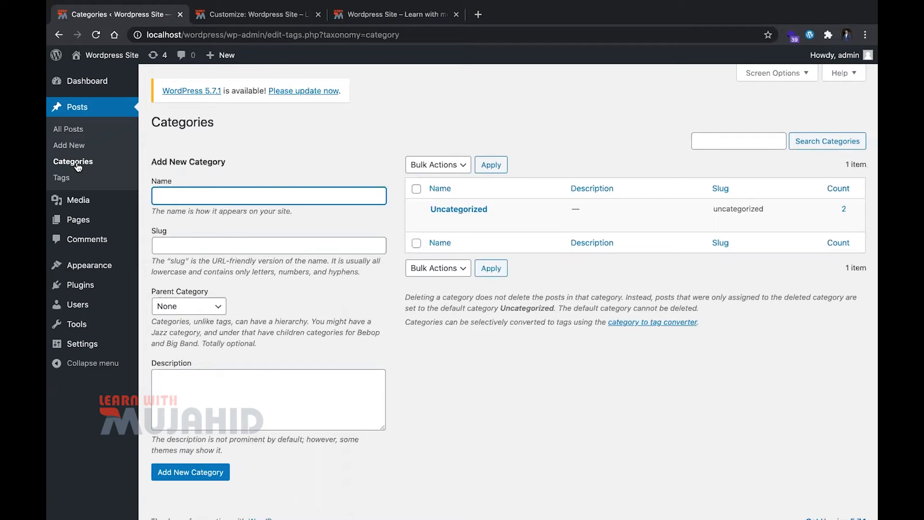
text(ion)
key(Tab)
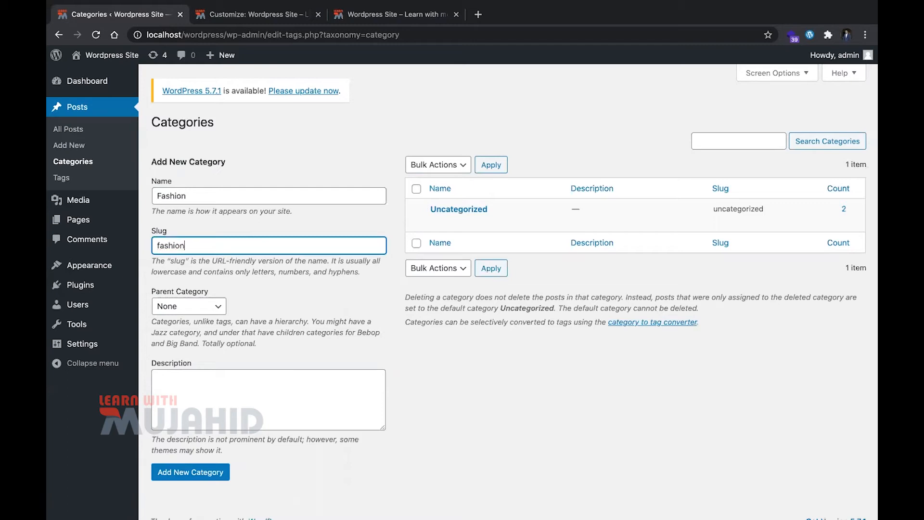
click(269, 38)
click(431, 115)
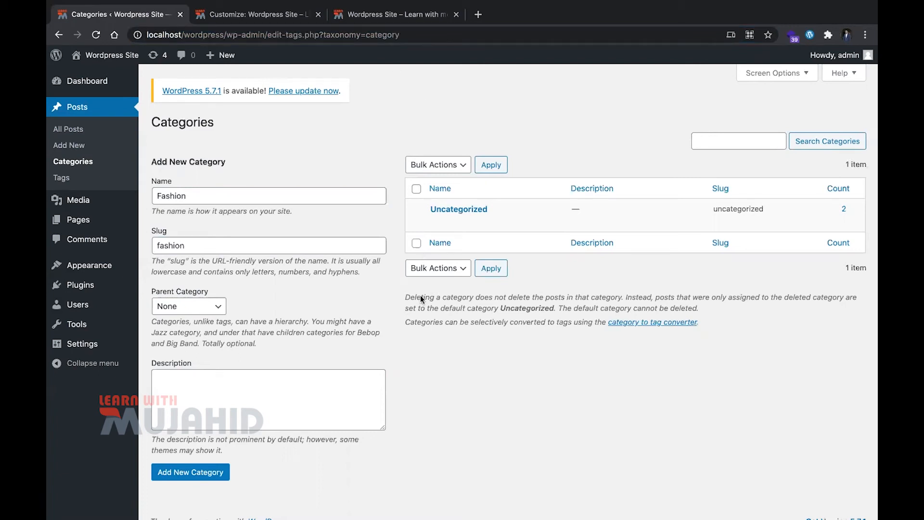
click(323, 400)
text(This is test description)
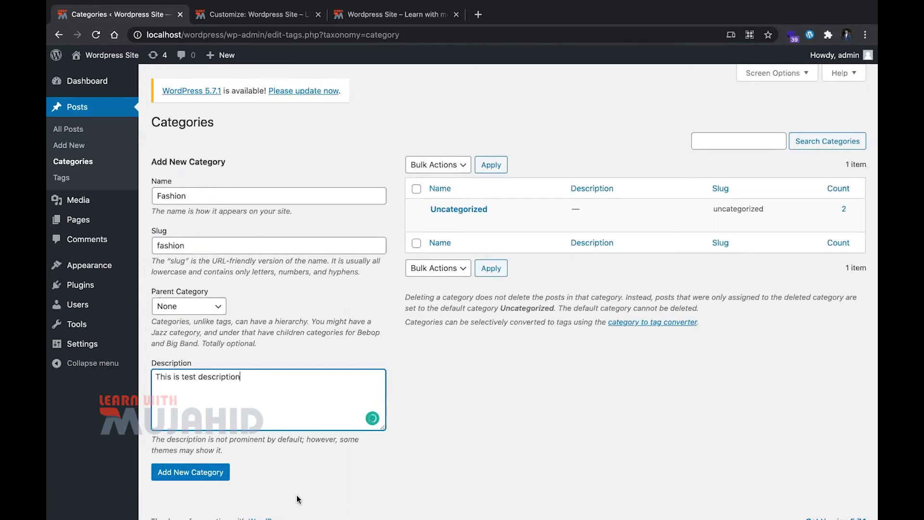
click(190, 474)
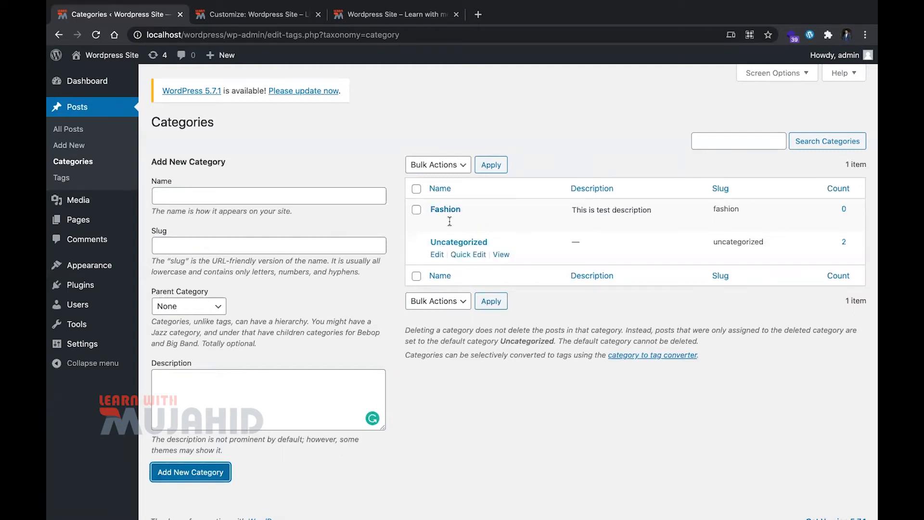
View the Fashion category's archive page in a new tab and examine its address, description and content
super+click(526, 224)
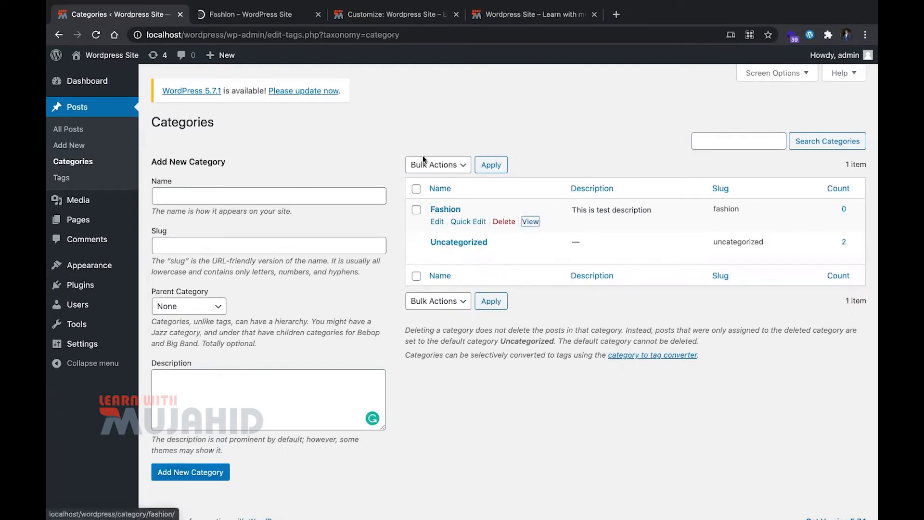
click(292, 17)
drag(240, 34, 264, 34)
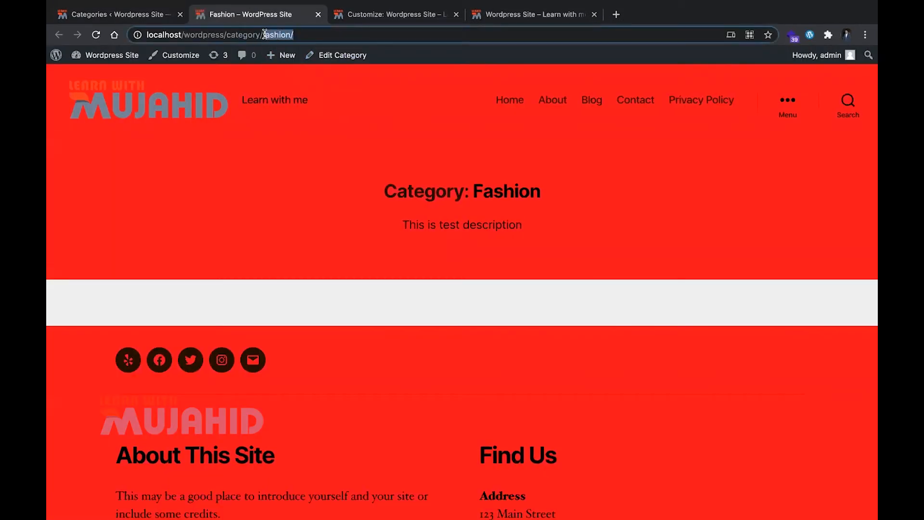
click(350, 228)
scroll(351, 228, down, 5)
scroll(401, 152, up, 5)
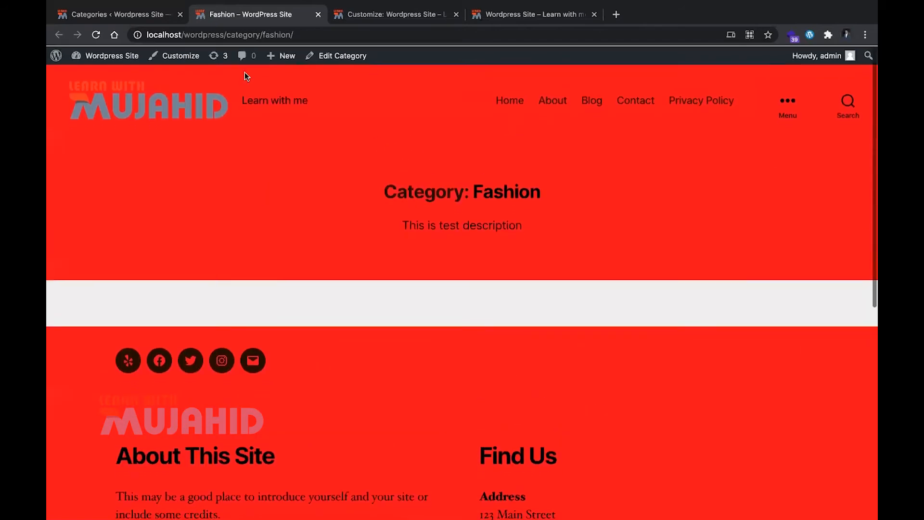
Quick-edit the "Learn with Mujahid" post in the admin post list to remove Uncategorized and assign the Fashion category, saving the update
click(110, 21)
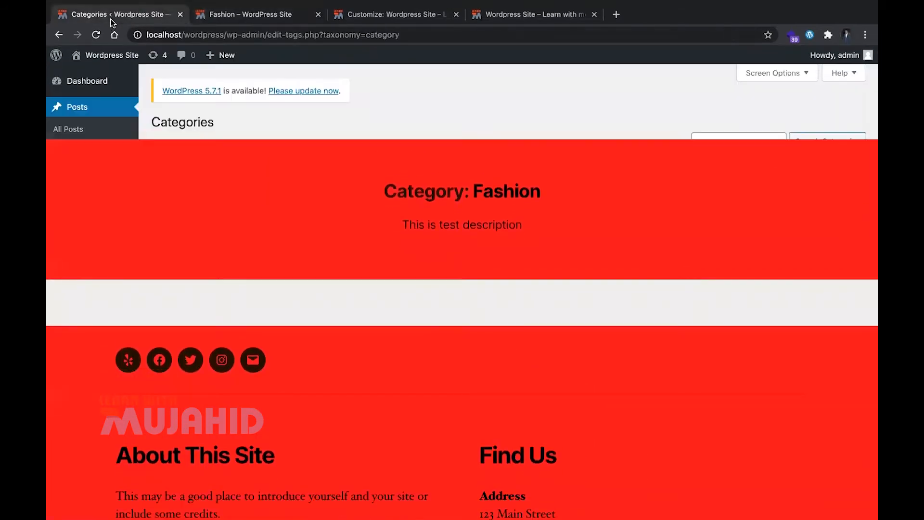
click(69, 129)
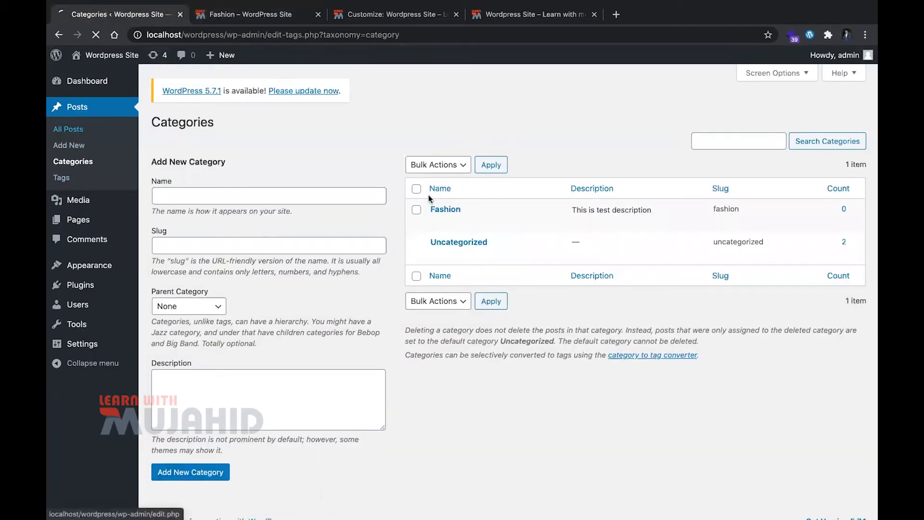
mouse_move(448, 208)
click(207, 223)
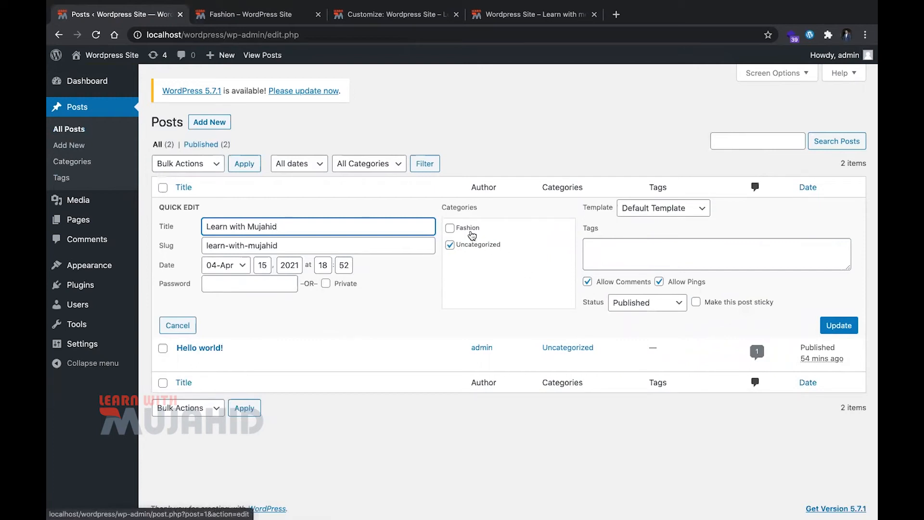
click(449, 244)
click(449, 227)
click(854, 326)
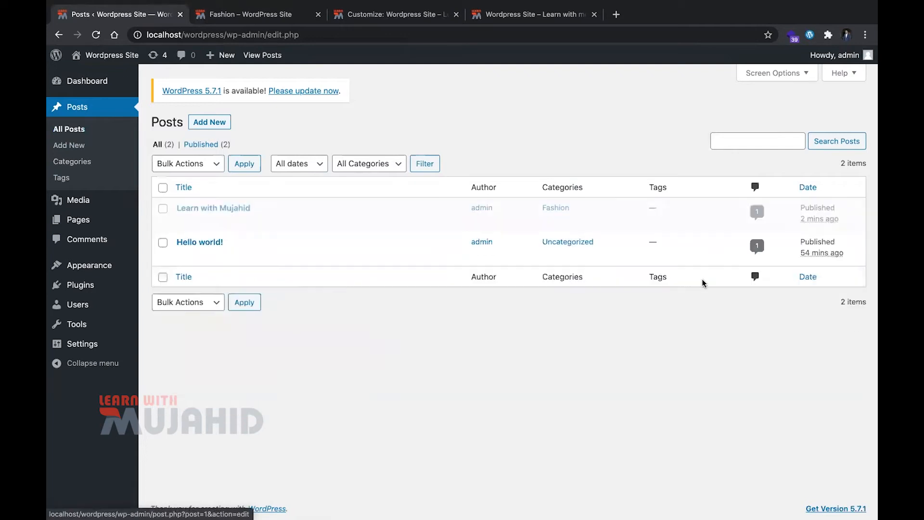
Reload the Fashion category's archive page and look over the post content listed in it
key(ctrl+Tab)
key(super+r)
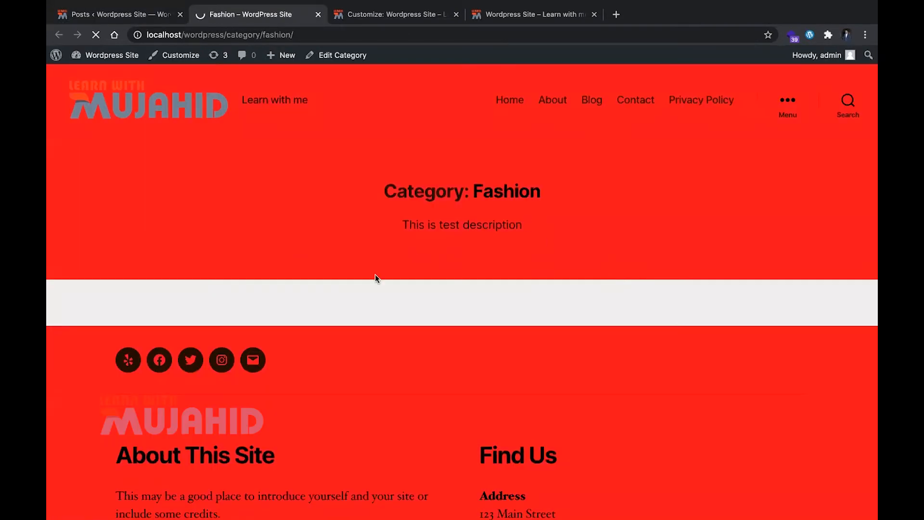
scroll(264, 339, down, 10)
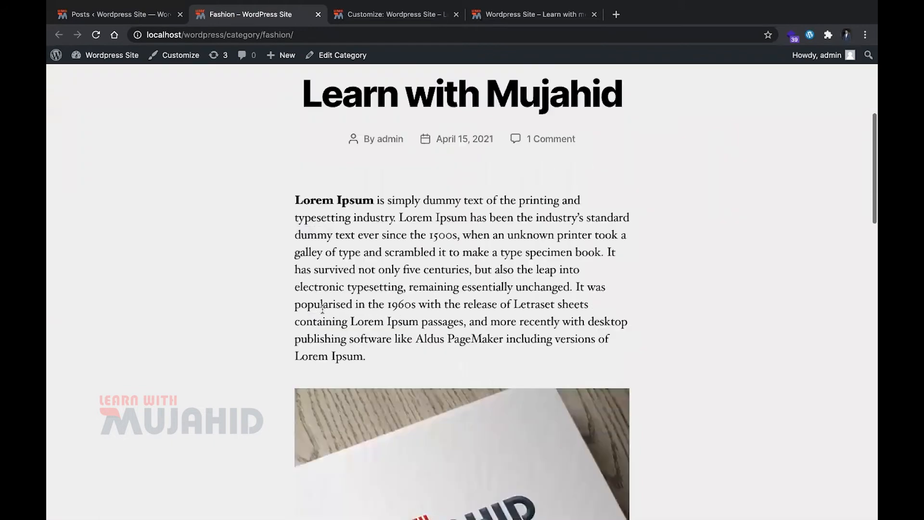
scroll(322, 311, down, 10)
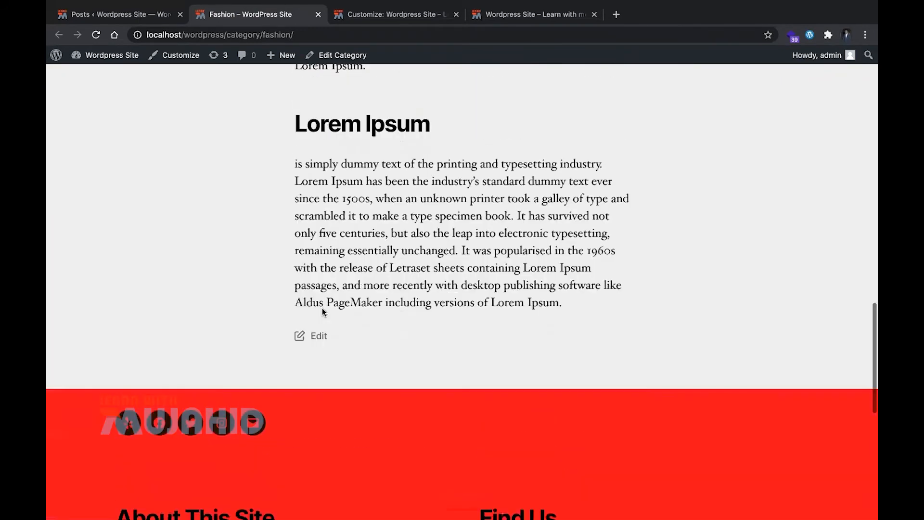
scroll(321, 308, up, 20)
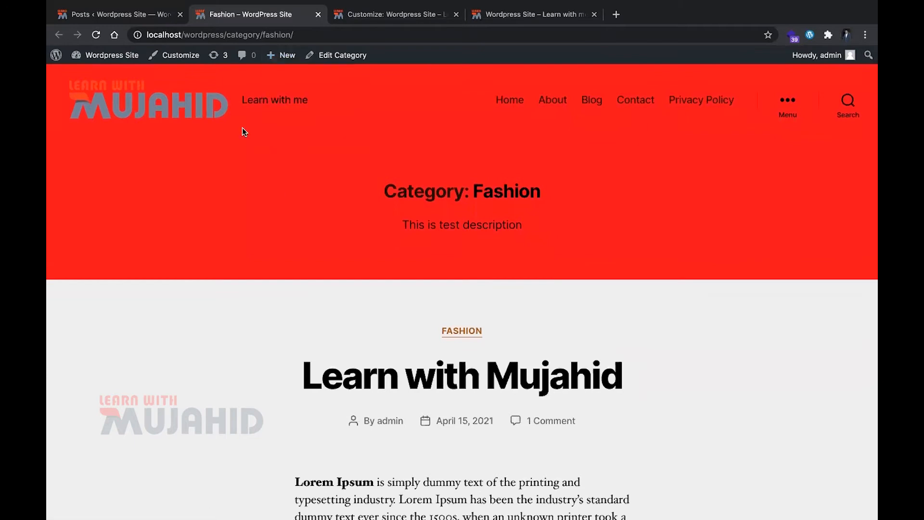
Add a post tag in the site admin named "testtag" with slug "test" and description "test"
click(120, 15)
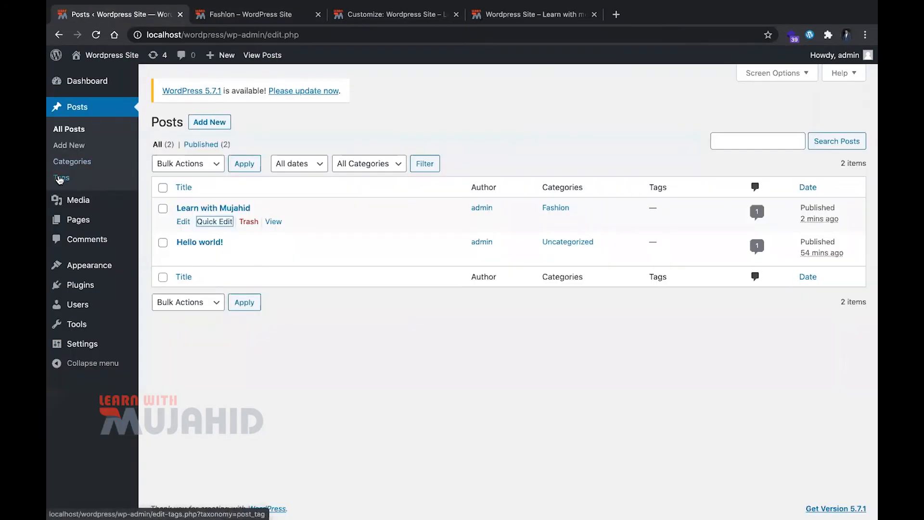
click(66, 179)
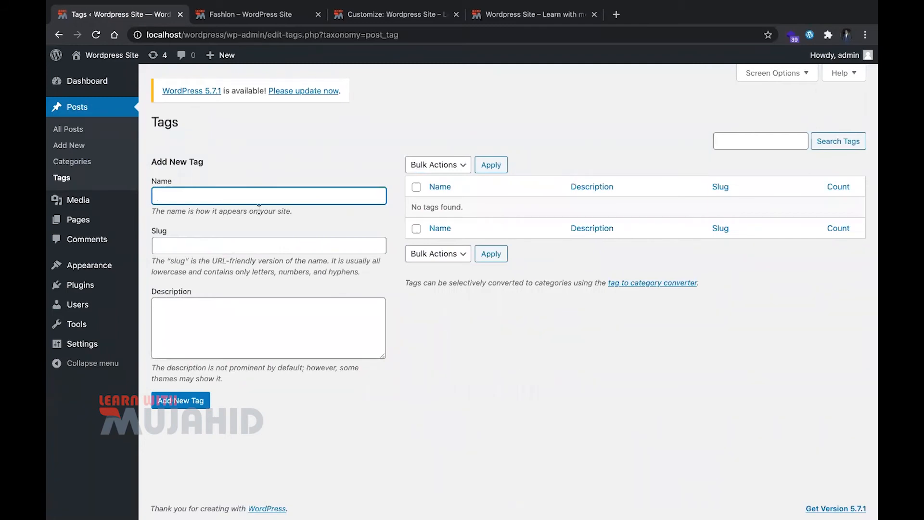
text(testtag)
key(Tab)
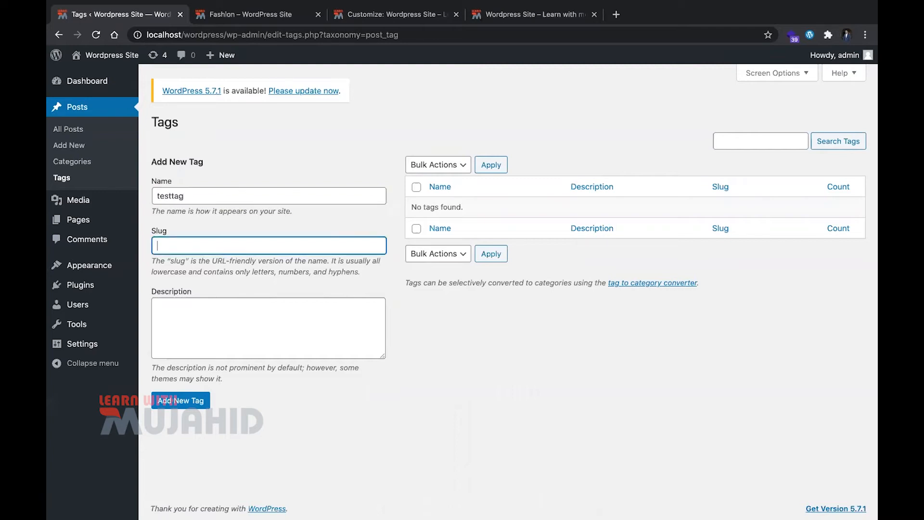
text(test)
key(Tab)
text(t)
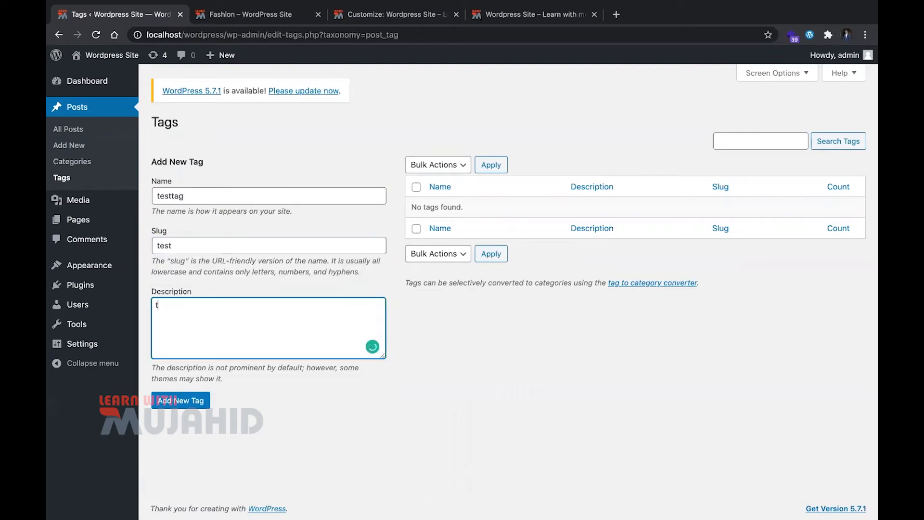
click(193, 399)
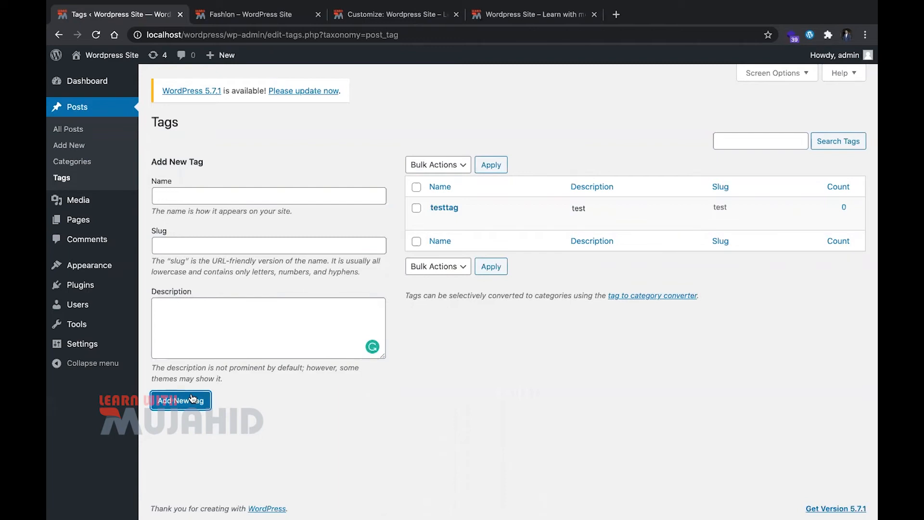
Open the "Learn with Mujahid" post in the full editor and go to the entry for its tags
click(68, 128)
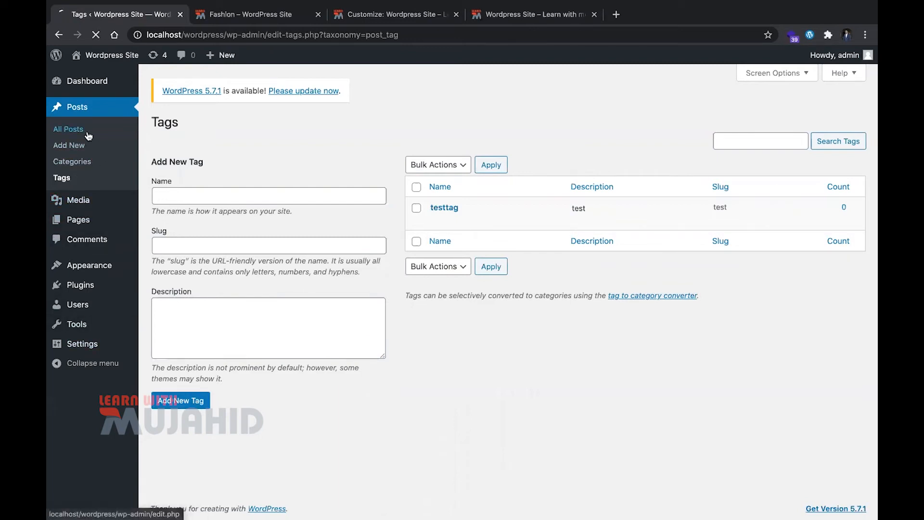
click(214, 221)
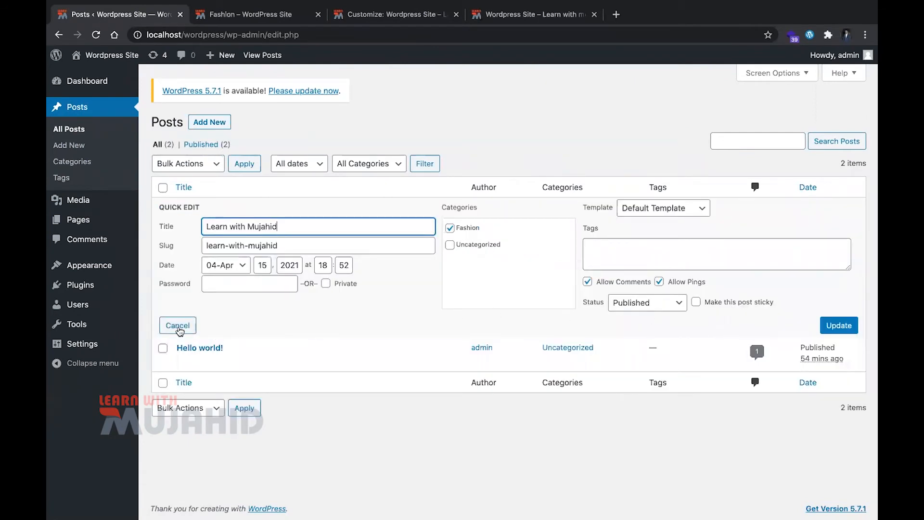
click(179, 328)
click(183, 222)
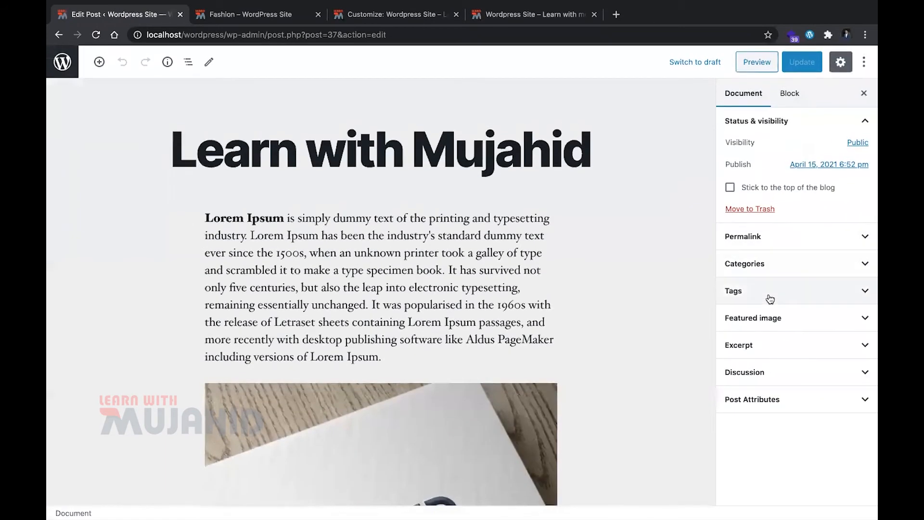
click(776, 301)
click(781, 325)
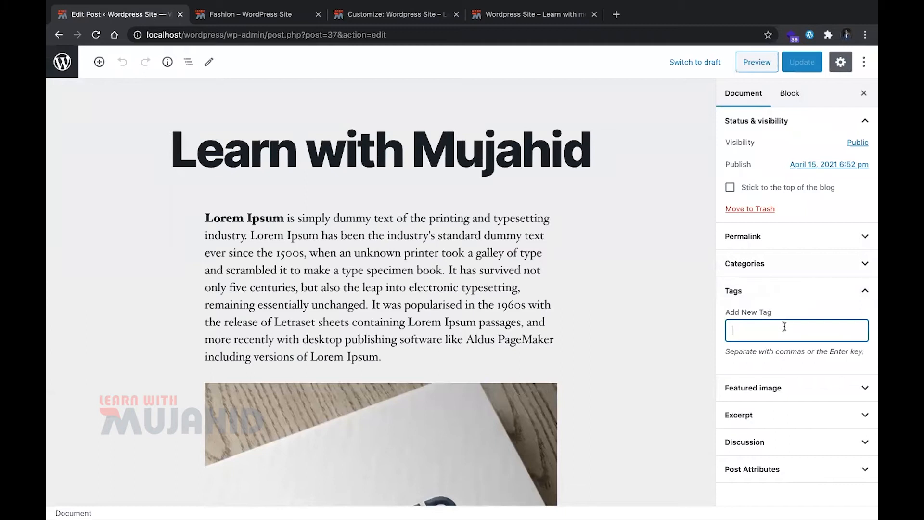
text(tes)
key(Down)
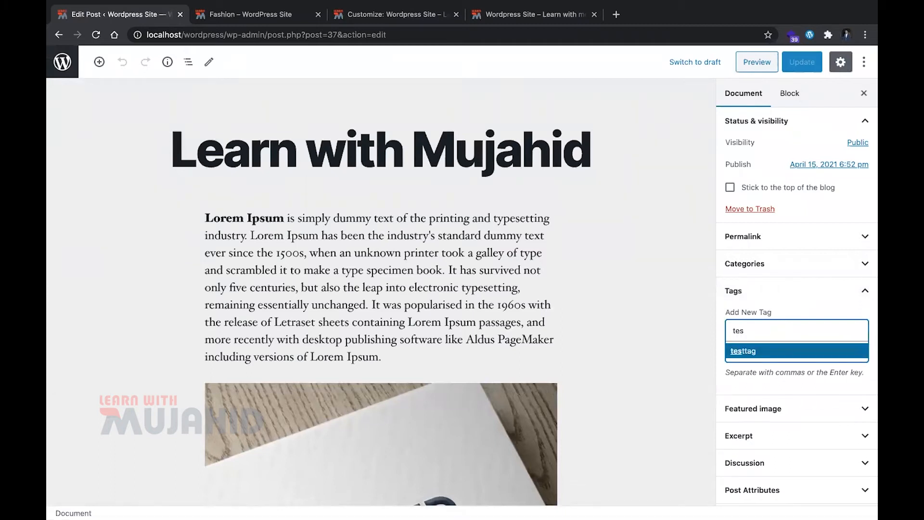
key(Return)
text(sasa)
key(Return)
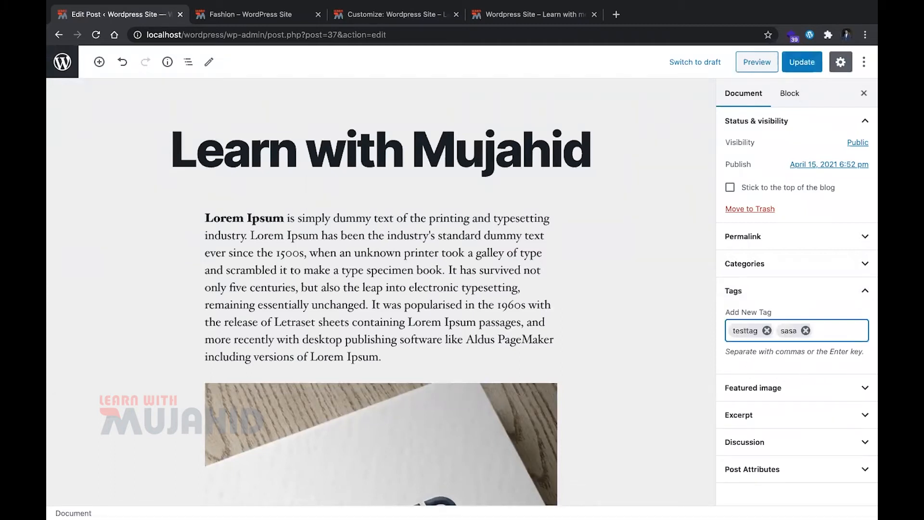
key(BackSpace)
key(BackSpace)
Tag the post with "testtag", "fashion" and "health", and save the update
text(test)
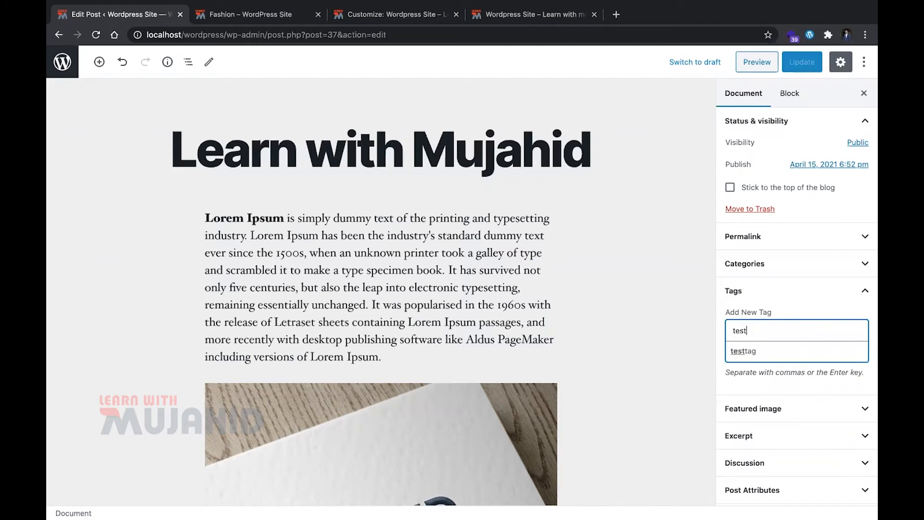
key(Down)
key(Return)
text(fashion)
key(Return)
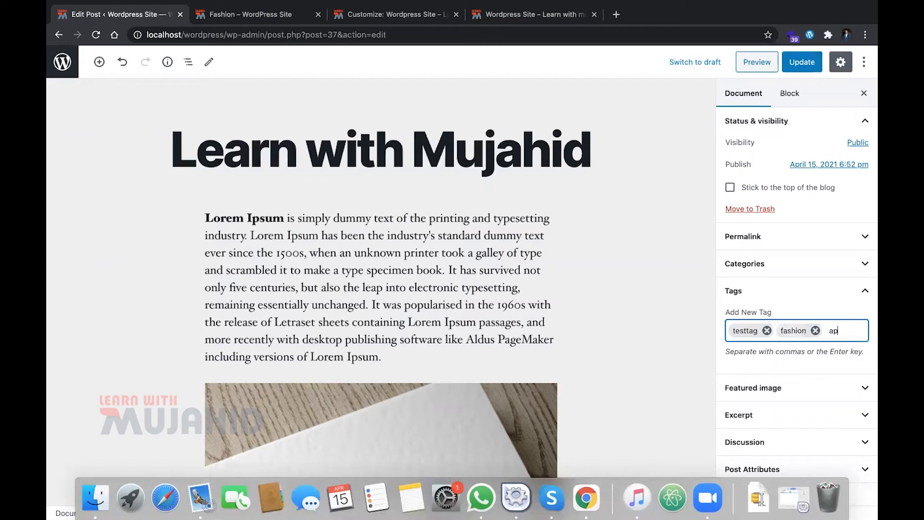
text(health)
key(Return)
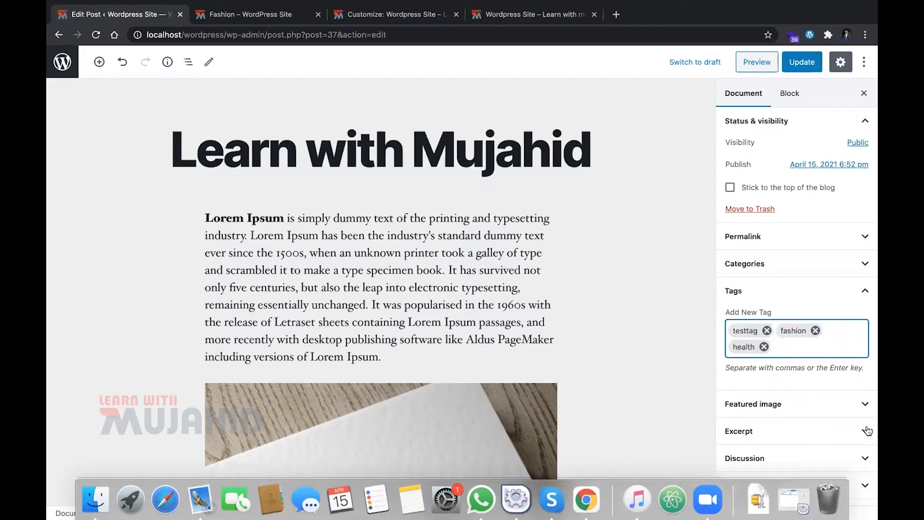
click(811, 63)
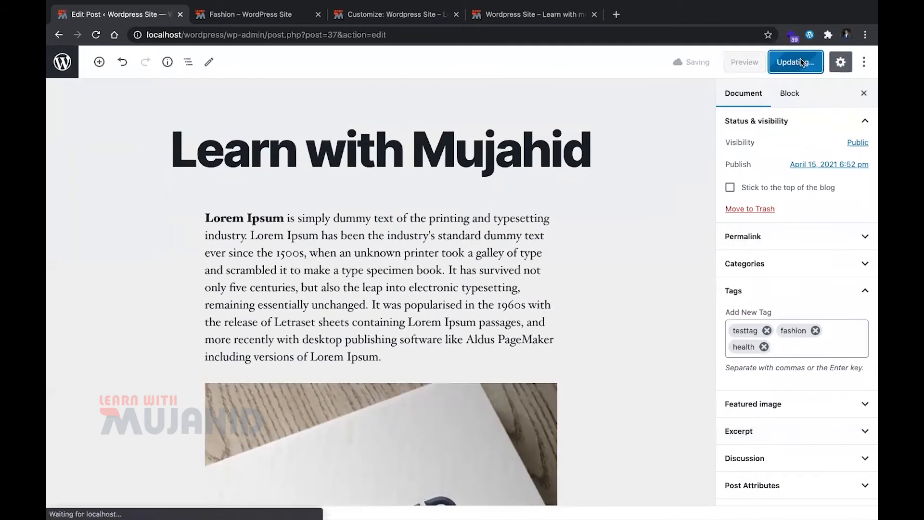
Reload the Fashion category's archive page and check the tags shown beneath the post
key(ctrl+Tab)
key(super+r)
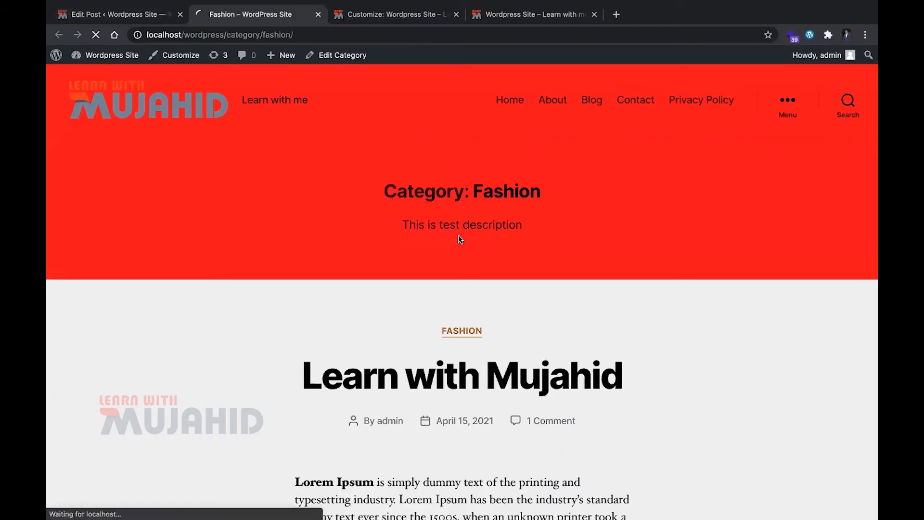
scroll(425, 271, down, 10)
scroll(424, 274, down, 3)
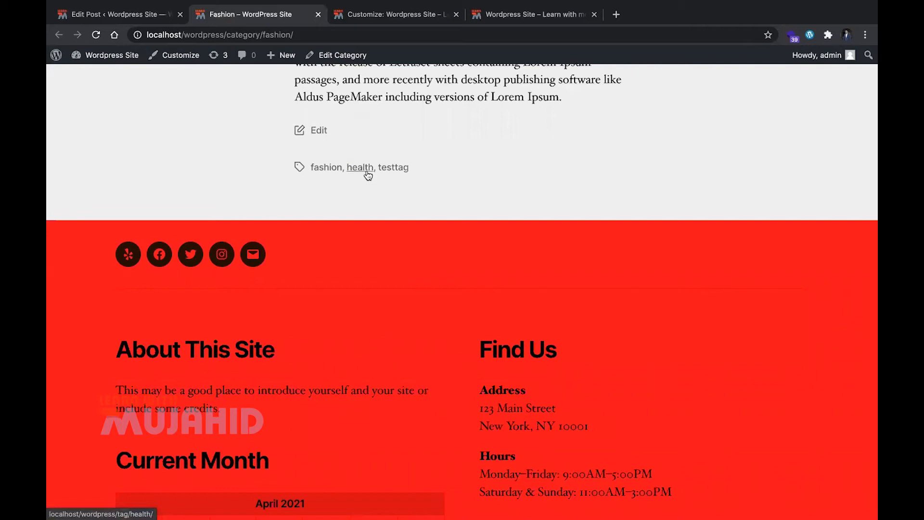
View the health tag's archive page, examine its address and content, and return to the Fashion category page
click(368, 174)
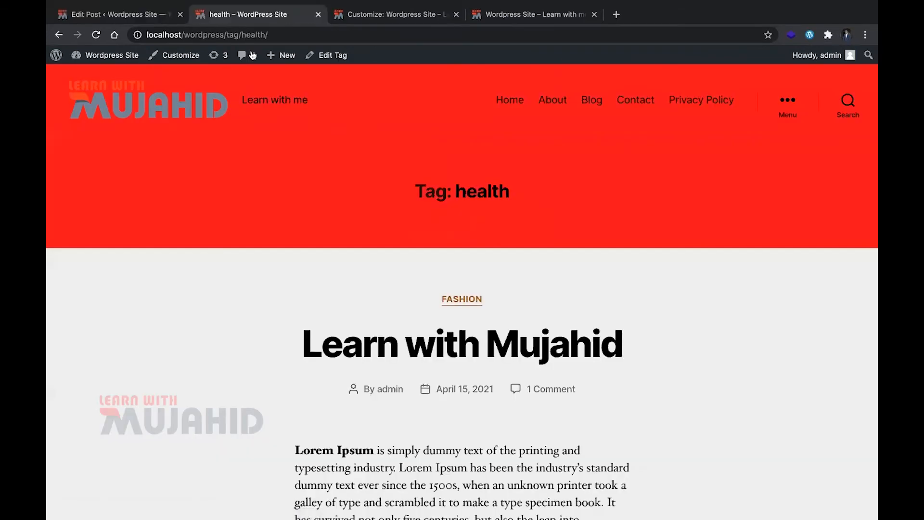
click(232, 35)
click(405, 265)
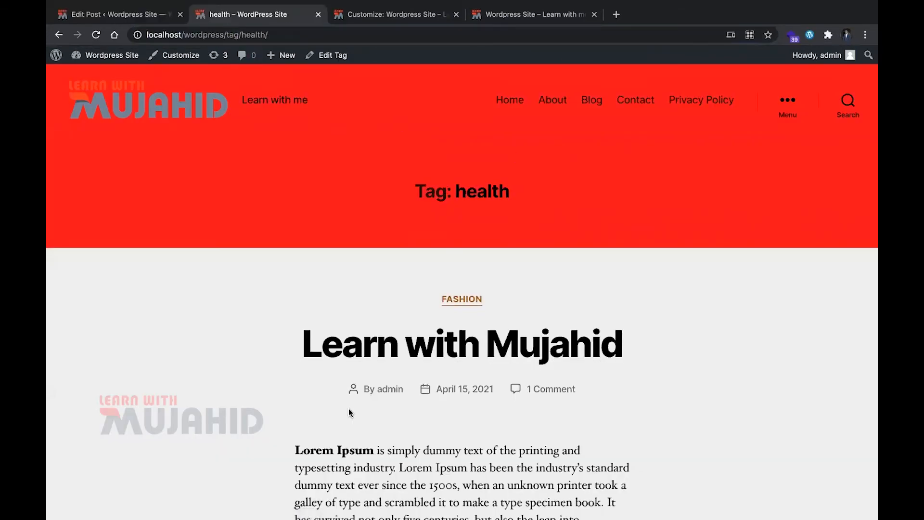
scroll(348, 408, down, 15)
scroll(349, 408, up, 14)
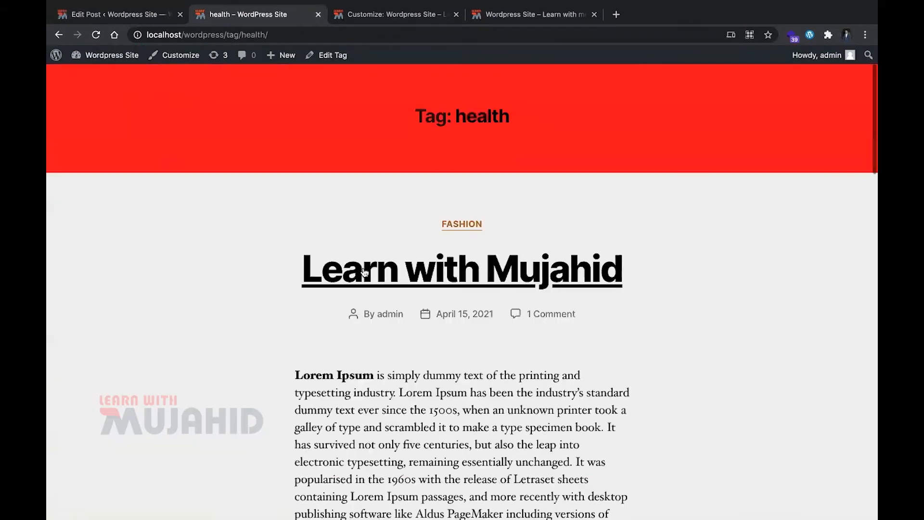
scroll(364, 273, left, 5)
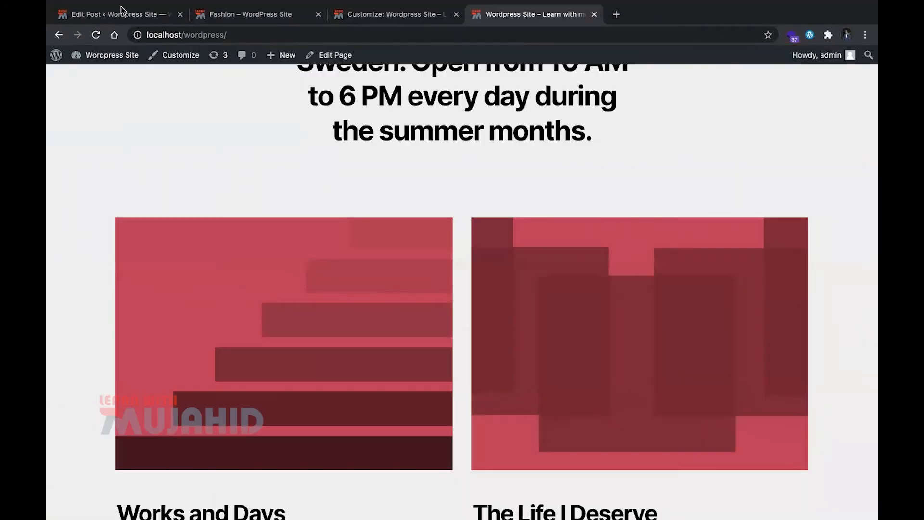
Go back to the site admin and view the Media Library with its file upload area expanded
click(120, 9)
scroll(154, 102, left, 5)
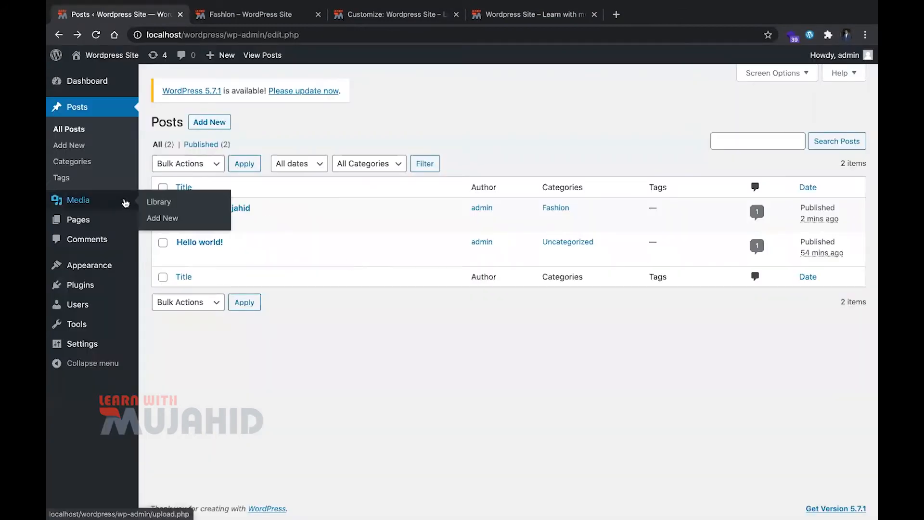
click(145, 202)
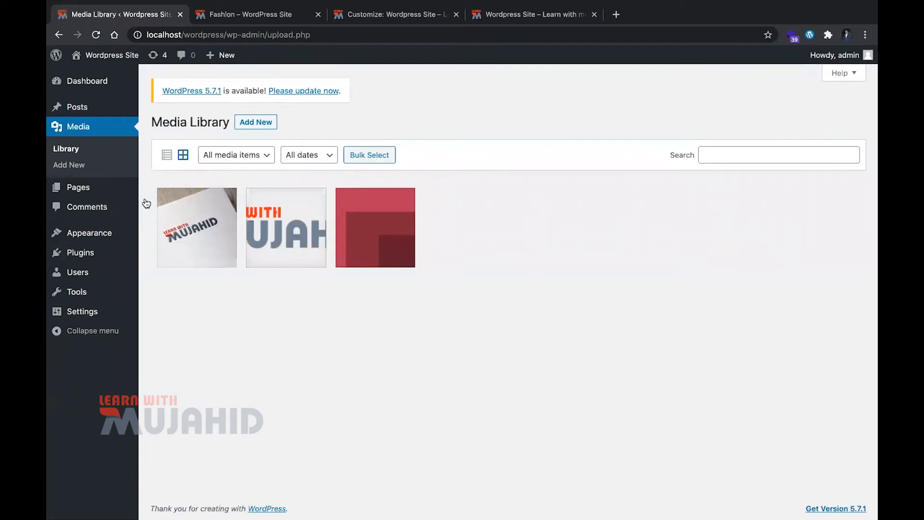
click(265, 123)
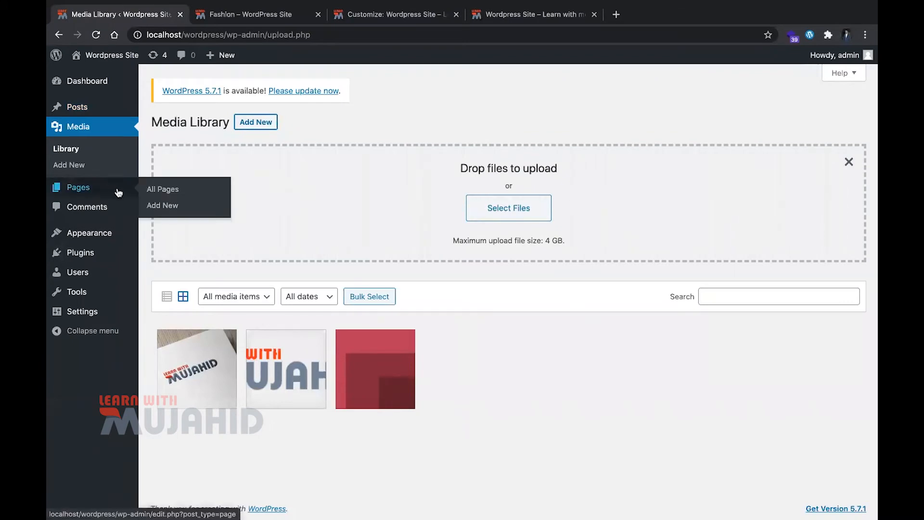
Create a new page and title it "Test Page"
click(144, 190)
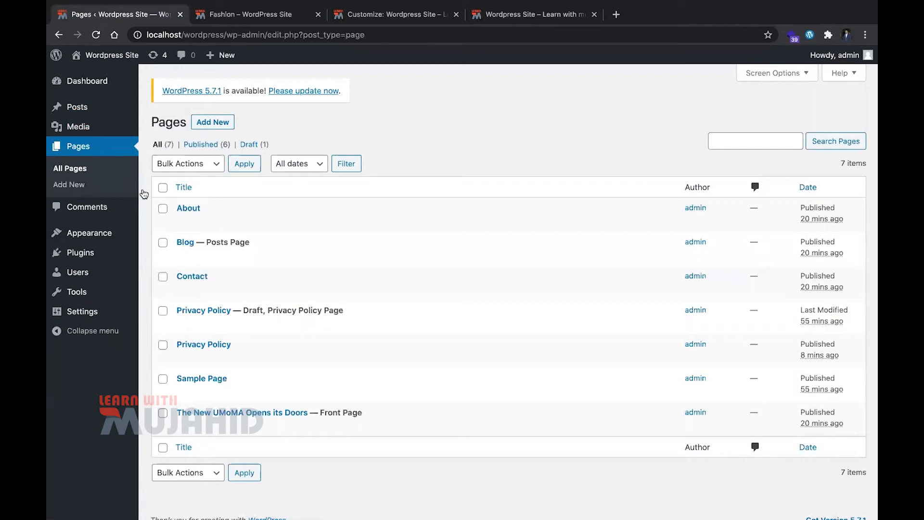
click(212, 124)
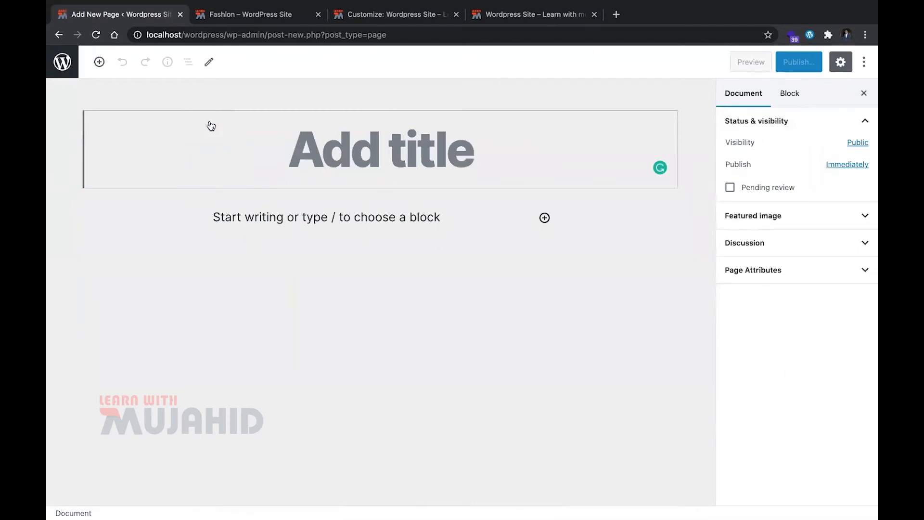
text(Test Pah)
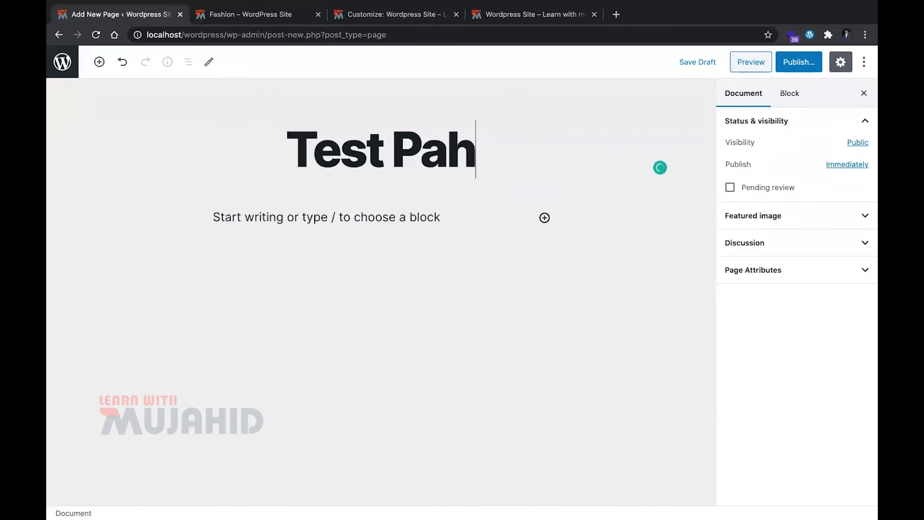
key(BackSpace)
text(ge)
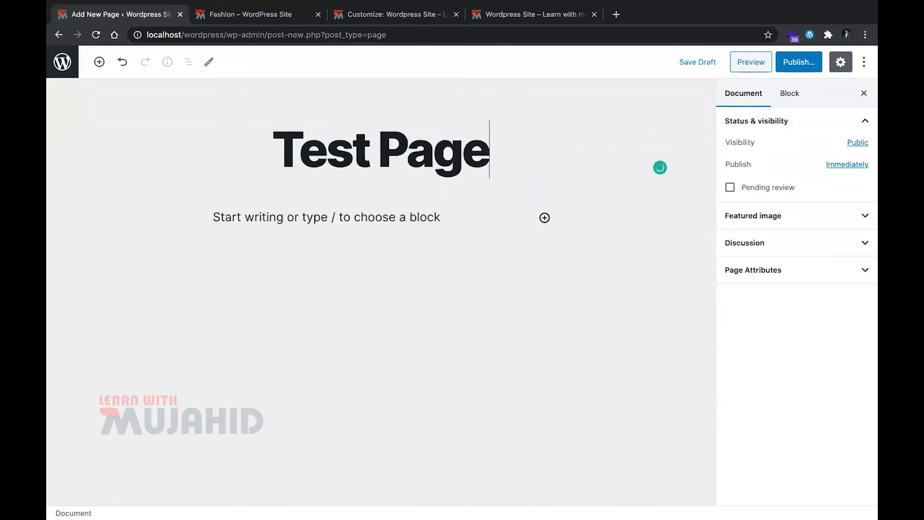
Fill the page body with the copied Lorem Ipsum paragraph twice, as two separate paragraph blocks
click(229, 212)
text(Lorem Ipsum is simply dummy text of the printing and typesetting industry. Lorem Ipsum has been the industry's standard dummy text ever since the 1500s, when an unknown printer took a galley of type and scrambled it to make a type specimen book. It has survived not only five centuries, but also the leap into electronic typesetting, remaining essentially unchanged. It was popularised in the 1960s with the release of Letraset sheets containing Lorem Ipsum passages, and more recently with desktop publishing software like Aldus PageMaker including versions of Lorem Ipsum.)
key(Return)
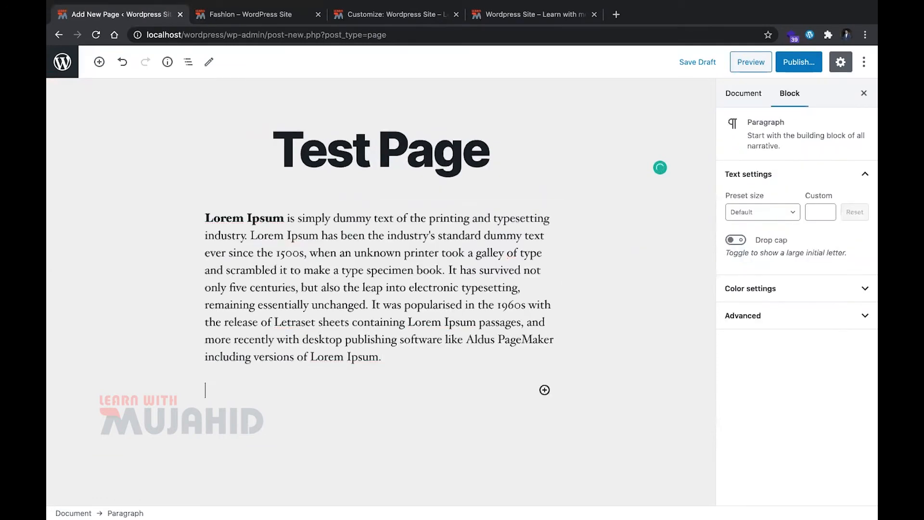
text(Lorem Ipsum is simply dummy text of the printing and typesetting industry. Lorem Ipsum has been the industry's standard dummy text ever since the 1500s, when an unknown printer took a galley of type and scrambled it to make a type specimen book. It has survived not only five centuries, but also the leap into electronic typesetting, remaining essentially unchanged. It was popularised in the 1960s with the release of Letraset sheets containing Lorem Ipsum passages, and more recently with desktop publishing software like Aldus PageMaker including versions of Lorem Ipsum.)
key(Return)
key(BackSpace)
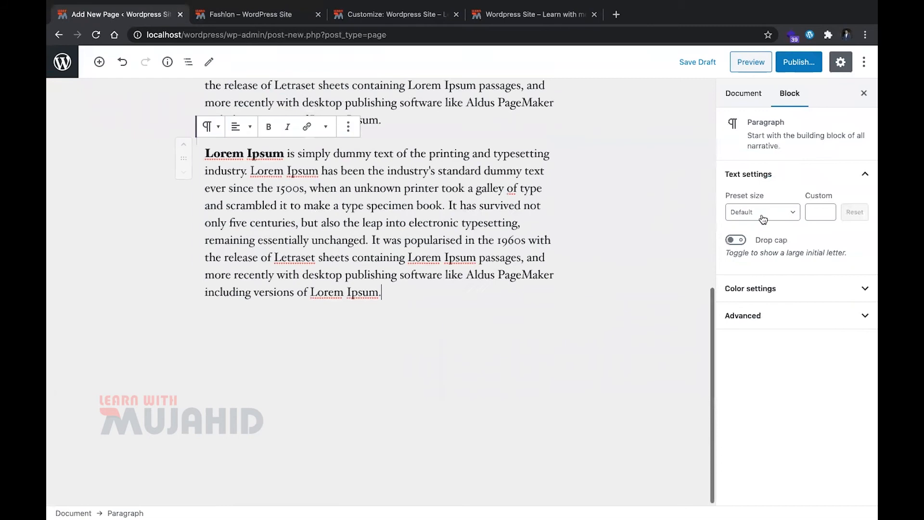
Publish the test page and open its live version in a new tab
click(793, 61)
click(794, 62)
super+click(777, 184)
click(255, 14)
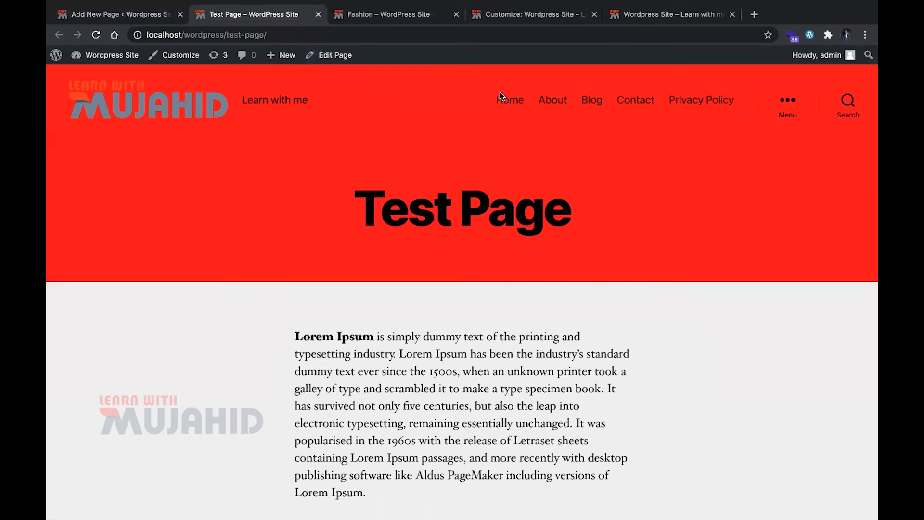
View the site's Contact and Blog pages, return to the Test Page and look through its content
click(629, 100)
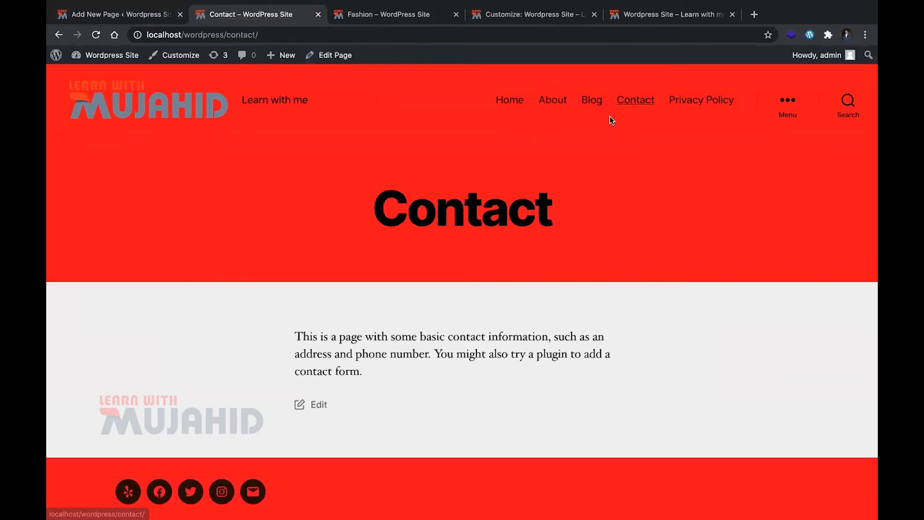
click(584, 100)
key(alt+Left)
key(alt+Left)
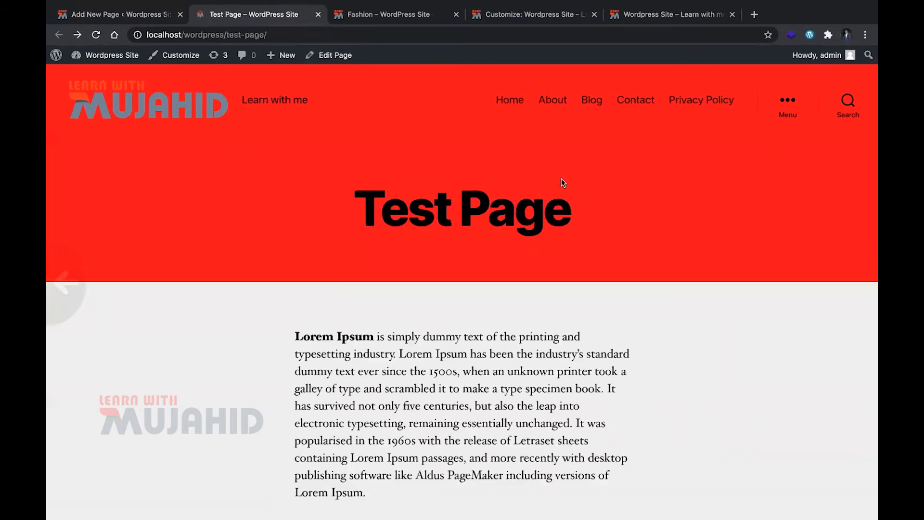
scroll(475, 372, down, 6)
scroll(533, 240, down, 10)
scroll(533, 240, up, 15)
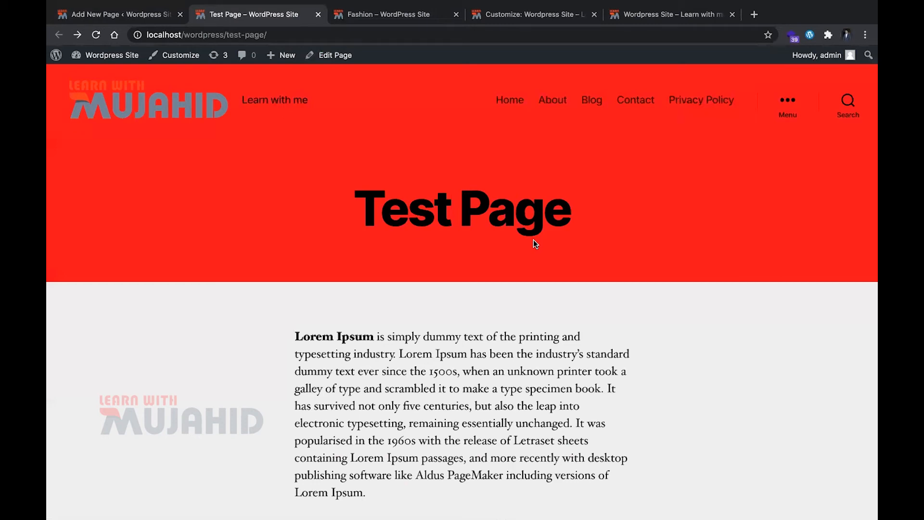
Return to the site admin and examine the list of comments with their authors and related posts
click(101, 16)
click(59, 35)
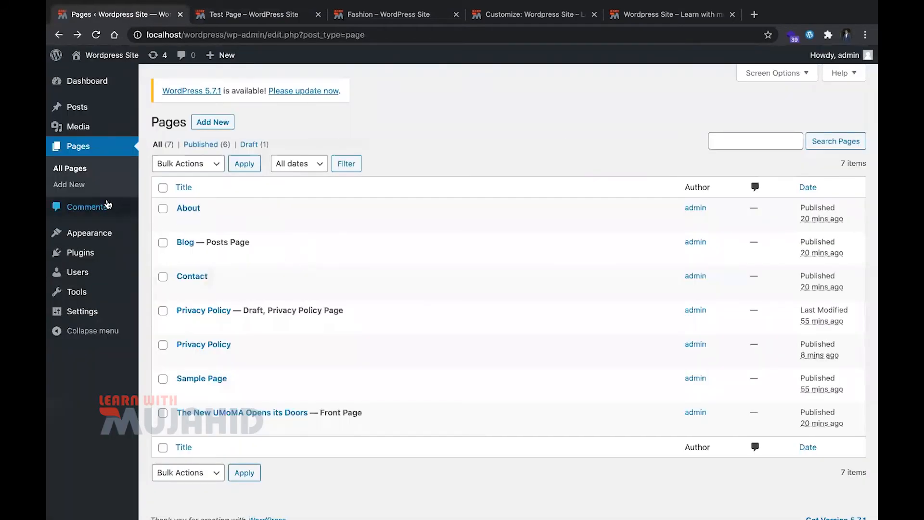
click(112, 207)
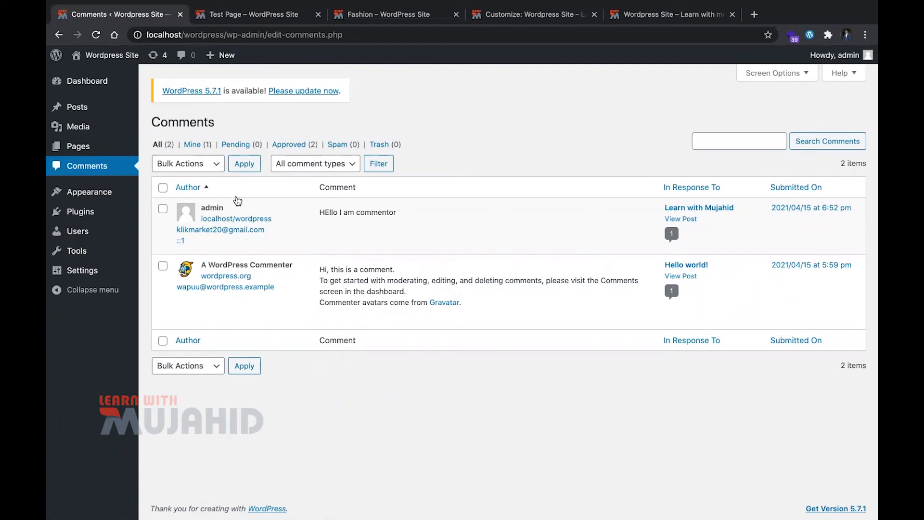
mouse_move(338, 235)
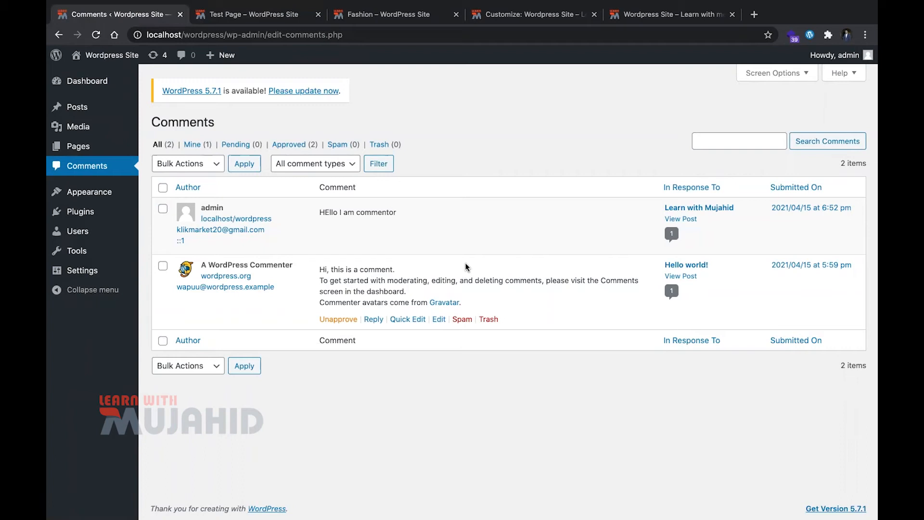
Show the installed themes and view the theme Customizer in a separate tab
mouse_move(97, 196)
click(97, 196)
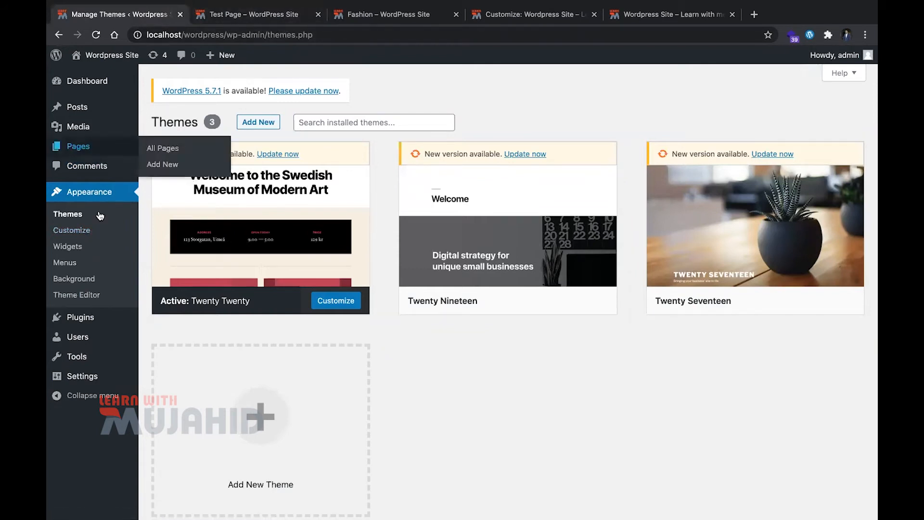
right_click(81, 231)
click(114, 240)
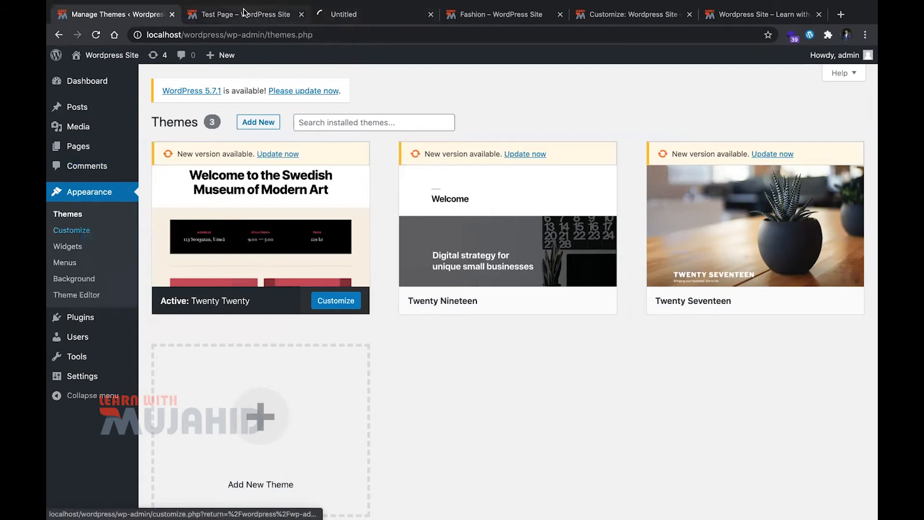
click(334, 17)
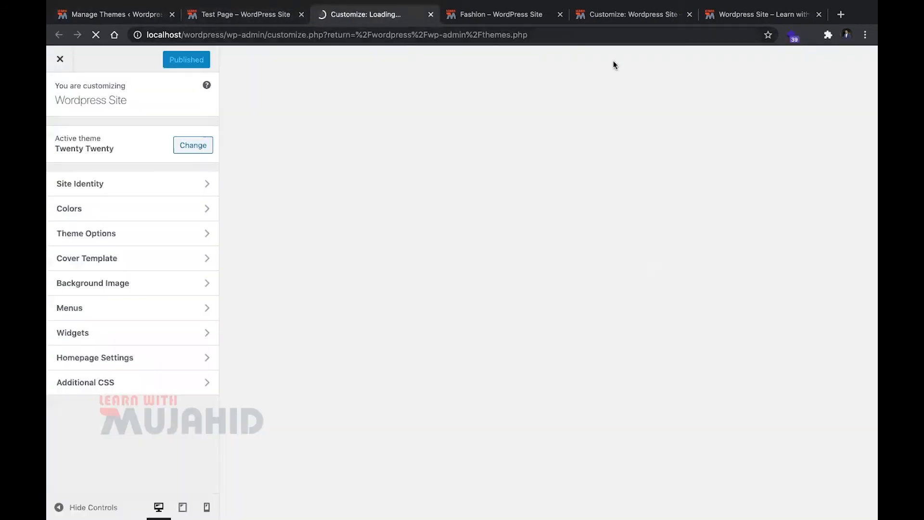
Close both Customizer tabs and return to the installed themes page
key(super+w)
click(639, 21)
click(555, 16)
key(super+w)
click(268, 19)
click(147, 13)
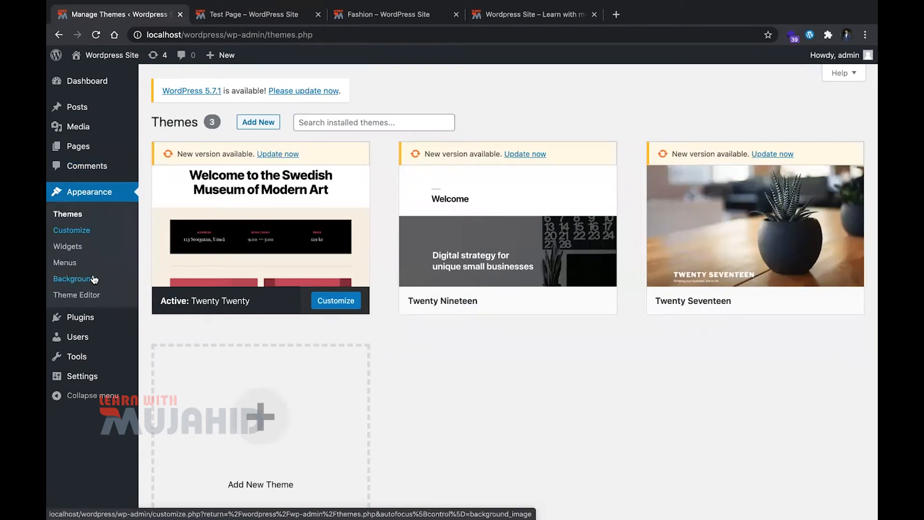
click(95, 294)
click(366, 375)
scroll(420, 428, down, 2)
scroll(435, 353, up, 3)
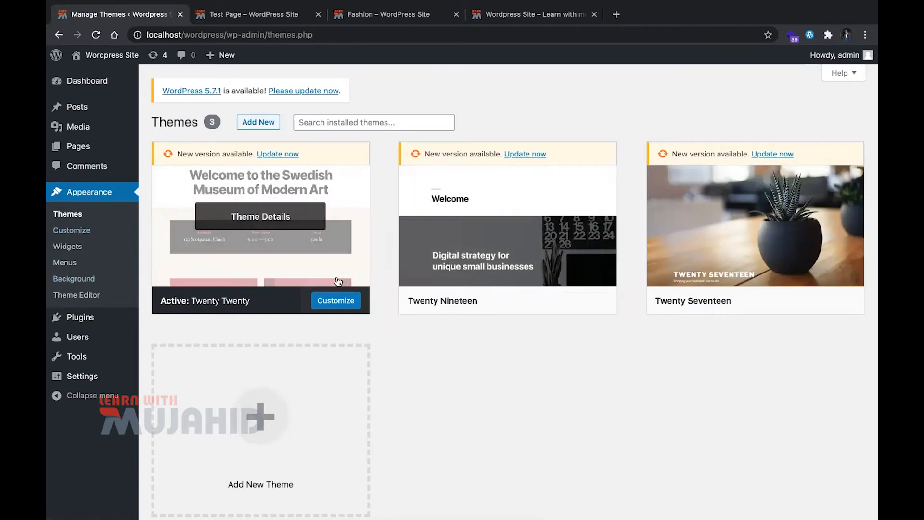
Update the Twenty Twenty theme, close its details, and check the live Test Page and home page
click(279, 154)
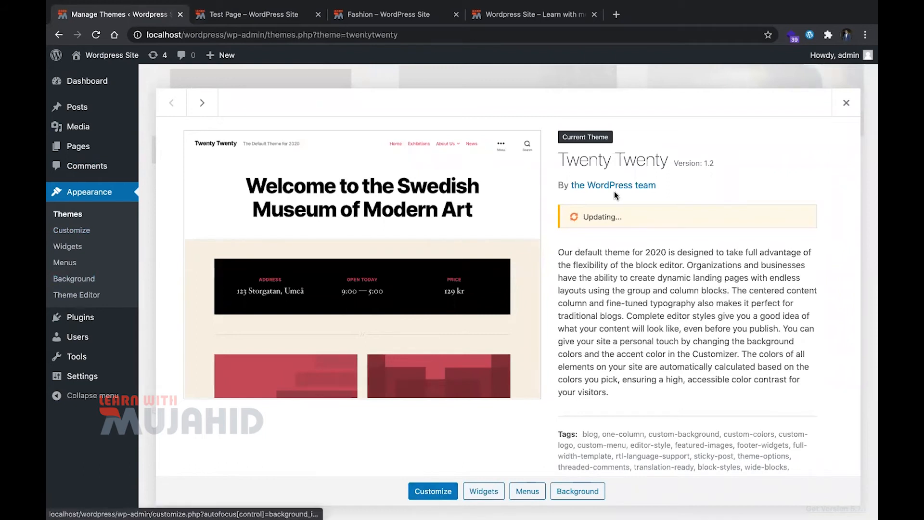
click(847, 106)
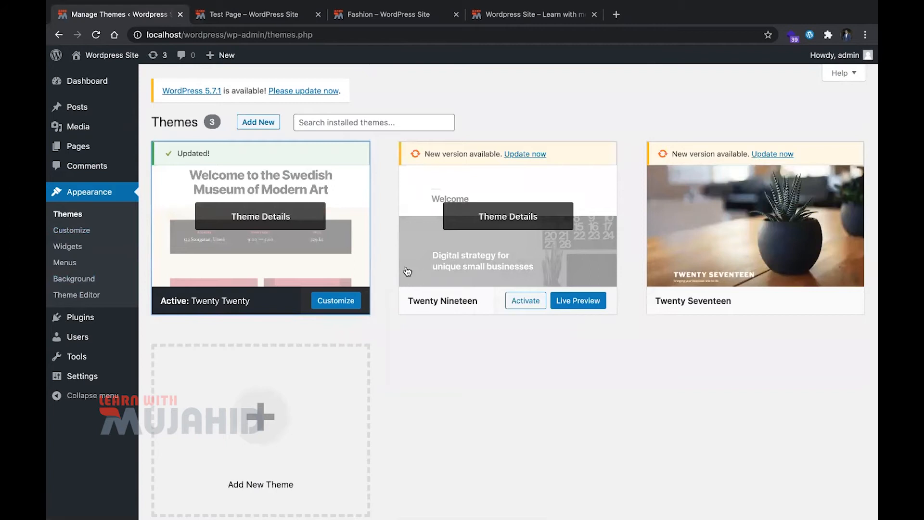
key(ctrl+Tab)
key(super+r)
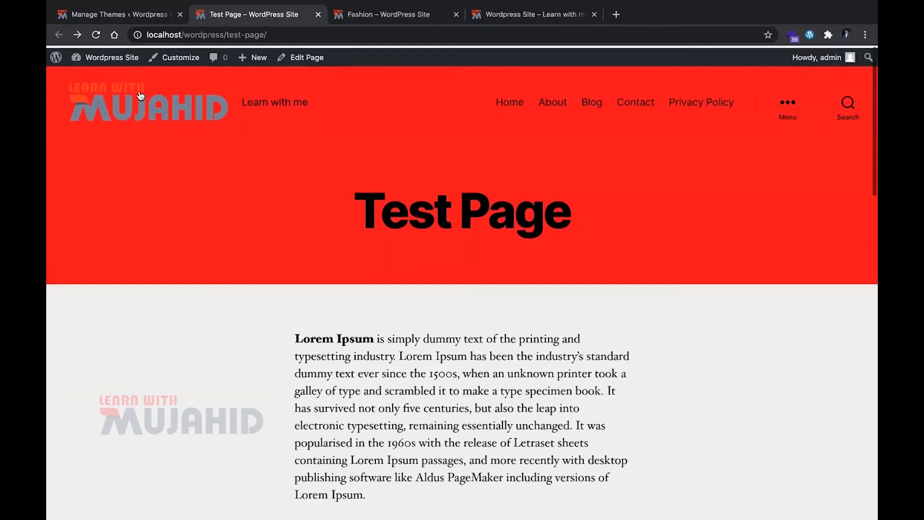
click(140, 95)
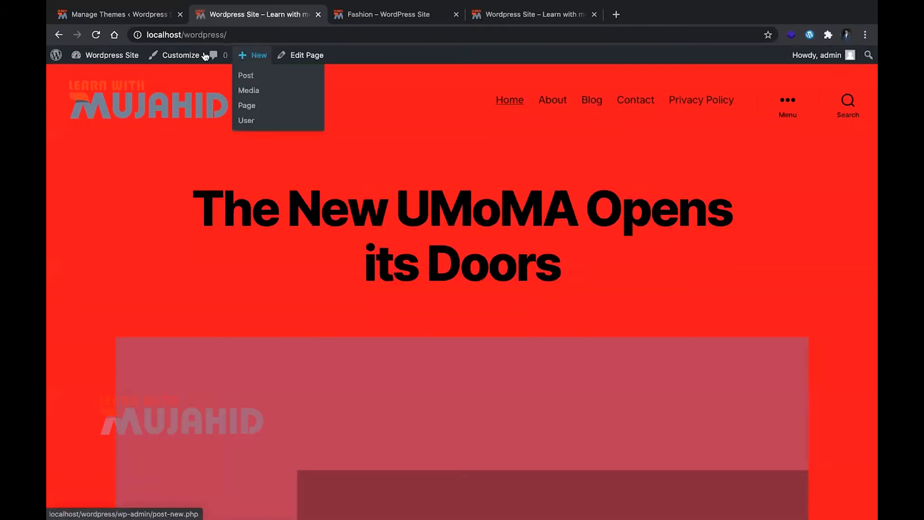
scroll(334, 303, down, 10)
scroll(336, 303, down, 15)
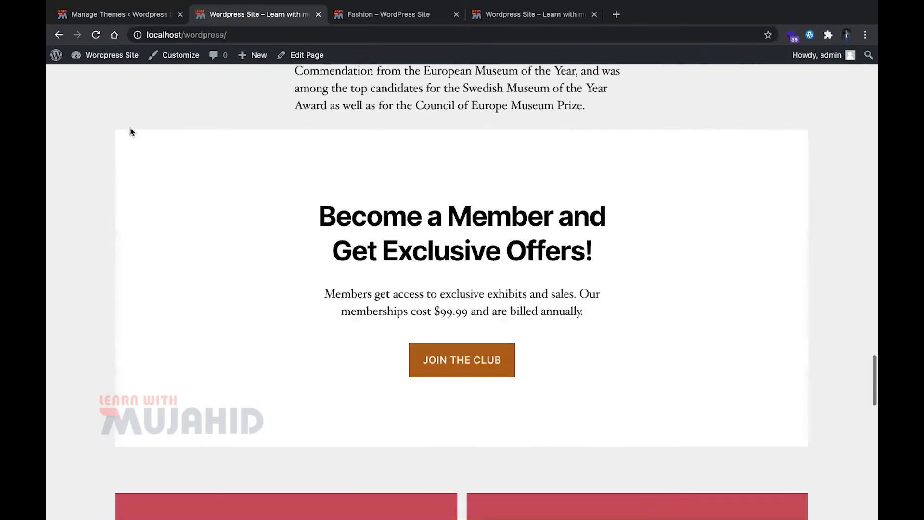
Activate the Twenty Nineteen theme and reload the site's home page
click(107, 19)
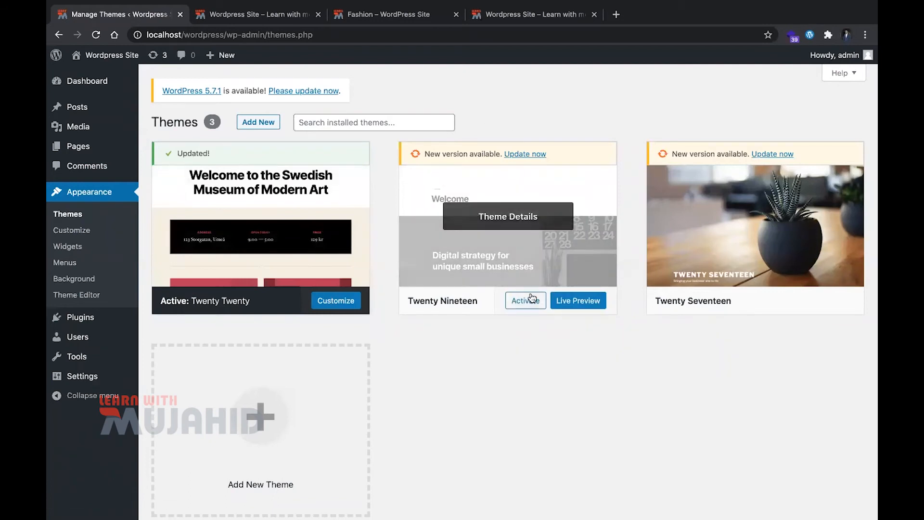
click(532, 297)
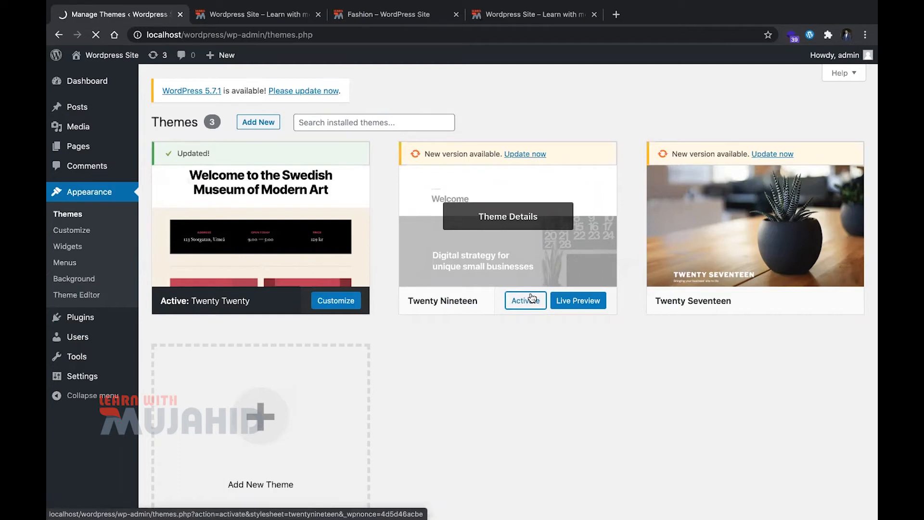
key(ctrl+Tab)
key(super+r)
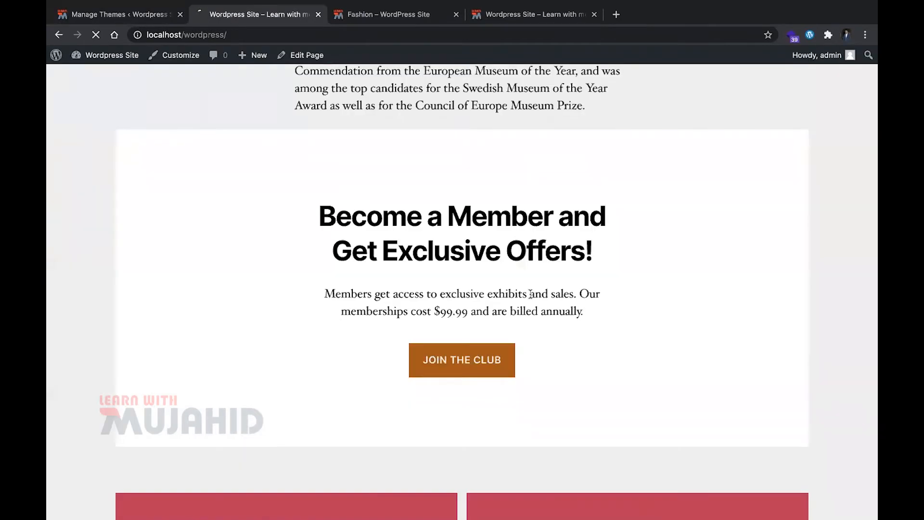
Examine the home page from header to footer in the Twenty Nineteen design and check which theme is active
scroll(530, 294, up, 20)
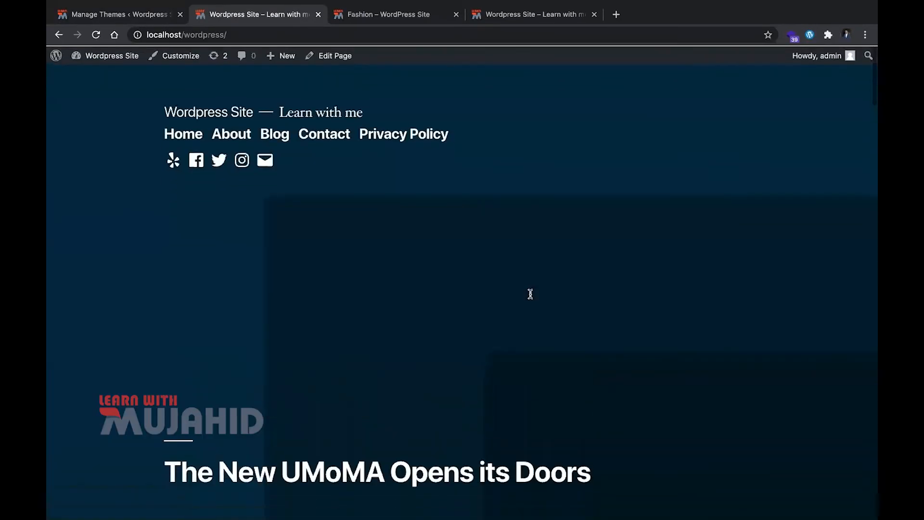
scroll(530, 294, down, 15)
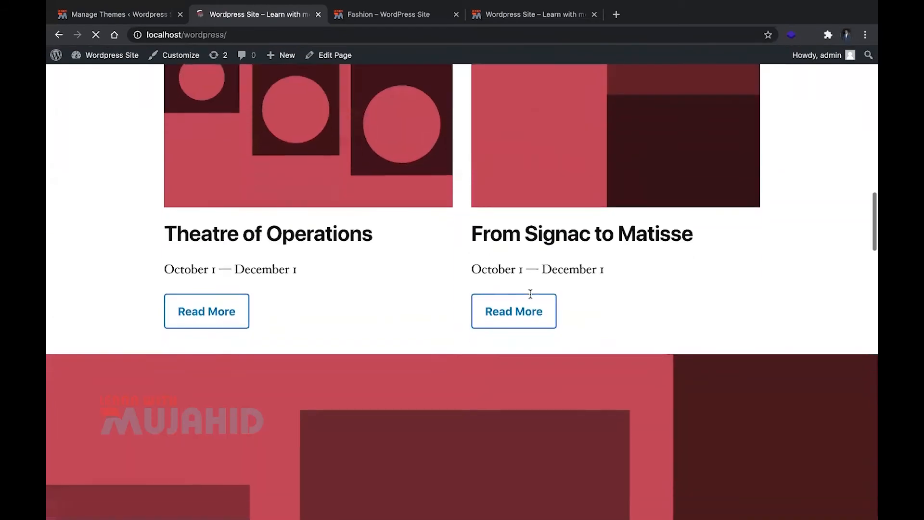
scroll(530, 294, up, 15)
click(112, 14)
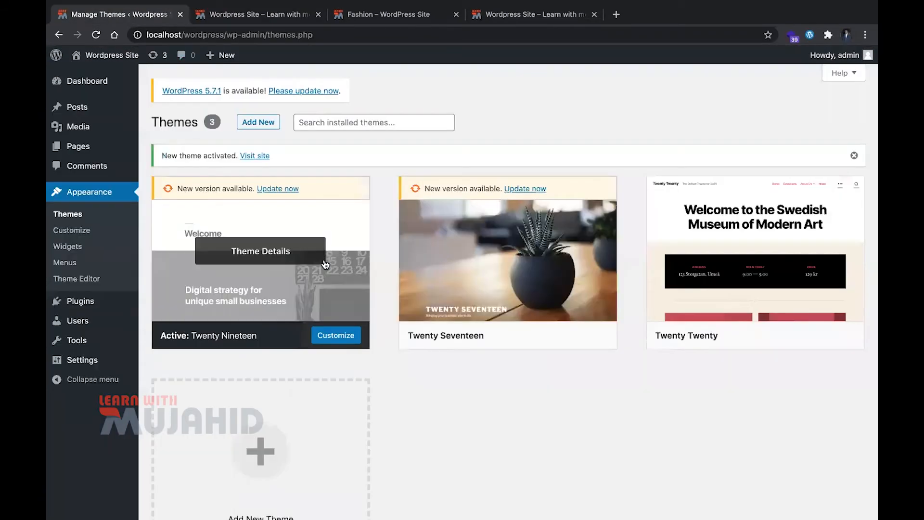
key(ctrl+Tab)
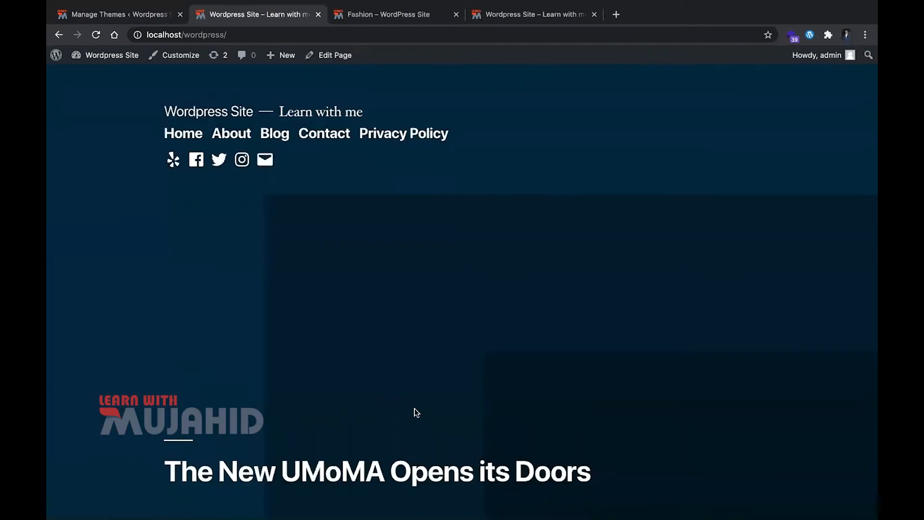
scroll(414, 408, down, 20)
scroll(414, 408, up, 3)
scroll(414, 408, down, 3)
scroll(360, 261, up, 1)
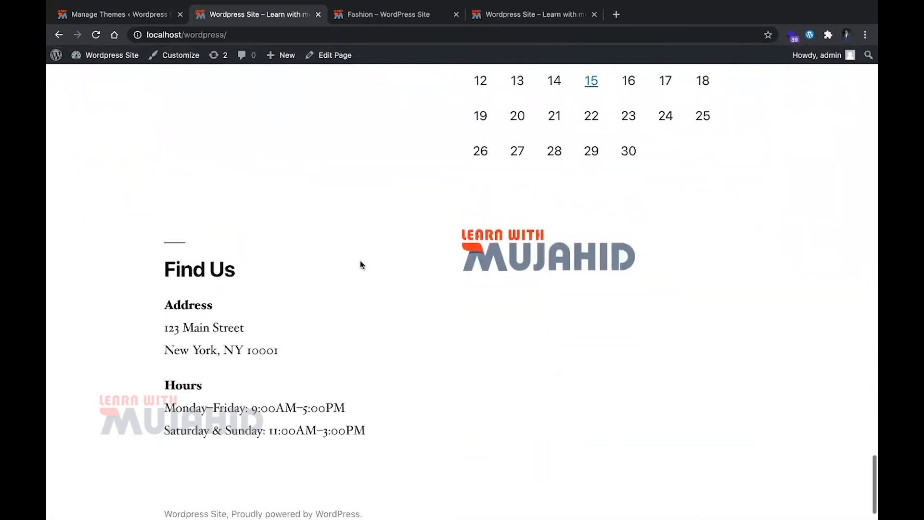
scroll(360, 261, up, 20)
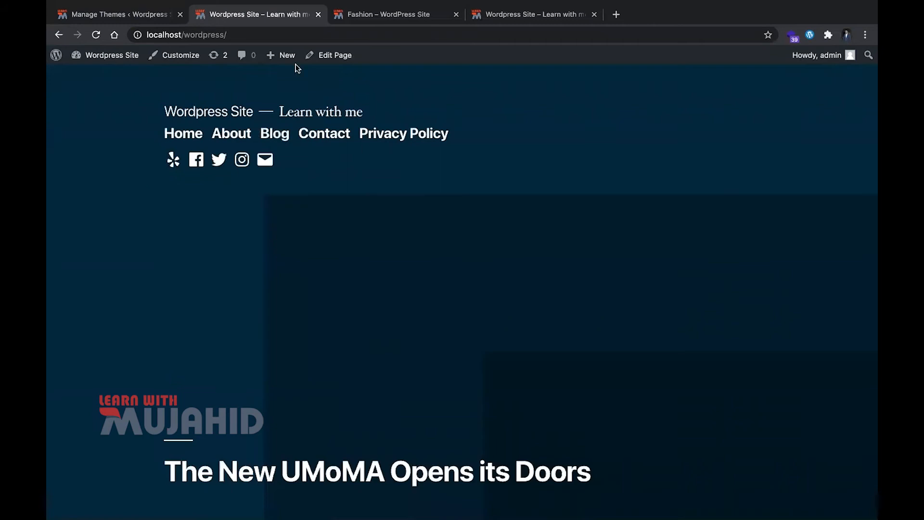
Activate the Twenty Seventeen theme, reload the home page and look through its new design
click(159, 16)
click(520, 336)
key(ctrl+Tab)
key(super+r)
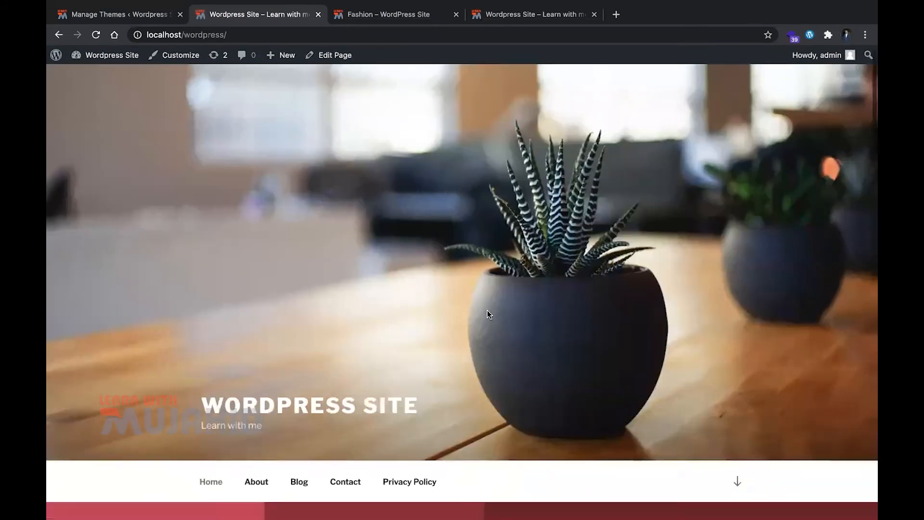
scroll(488, 314, down, 5)
scroll(495, 255, down, 3)
scroll(744, 435, up, 8)
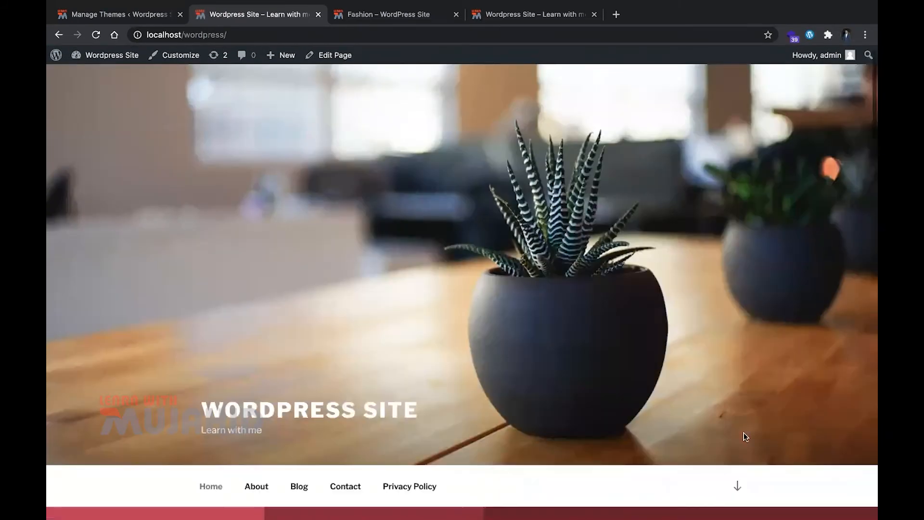
scroll(740, 486, down, 10)
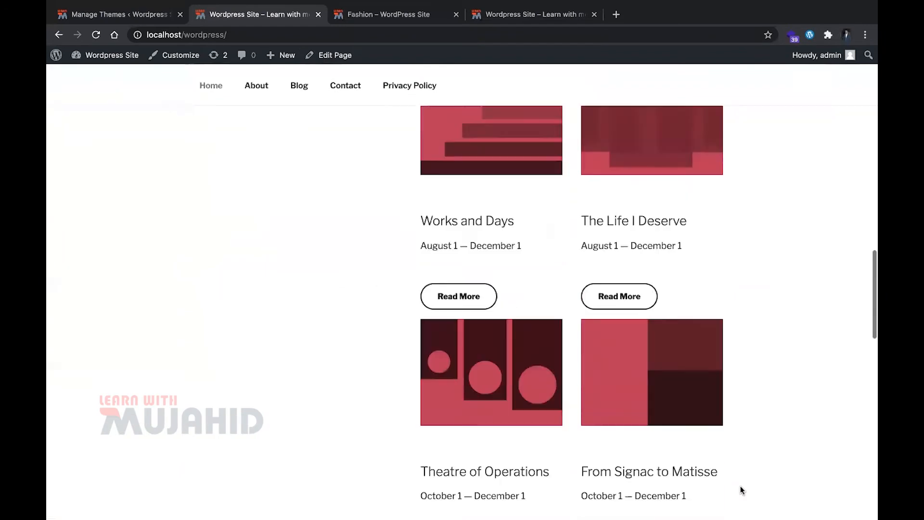
Browse the featured themes available for adding to the site and install the WP iClean Responsive theme
scroll(740, 486, down, 8)
scroll(740, 486, up, 15)
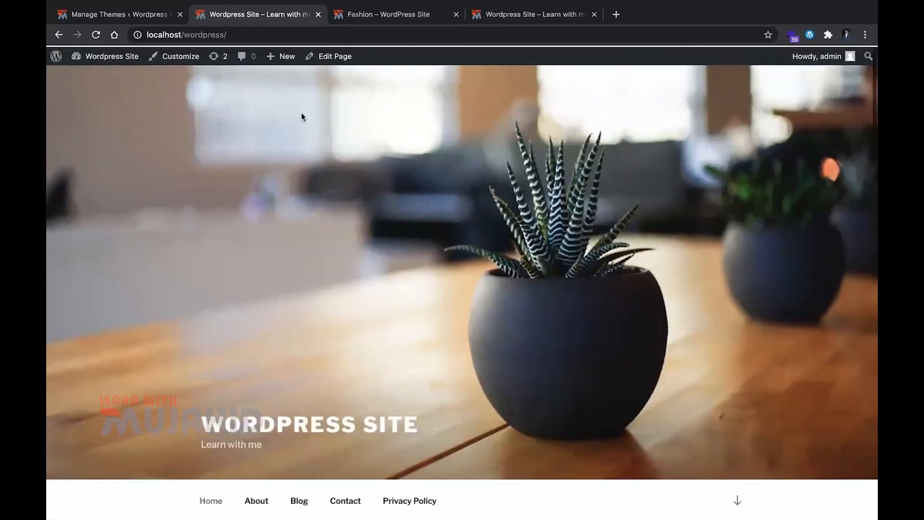
click(149, 9)
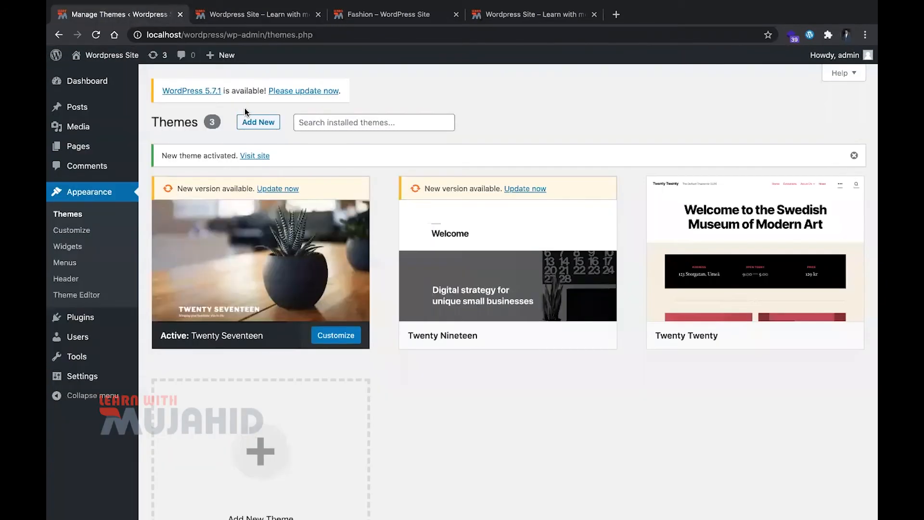
click(266, 116)
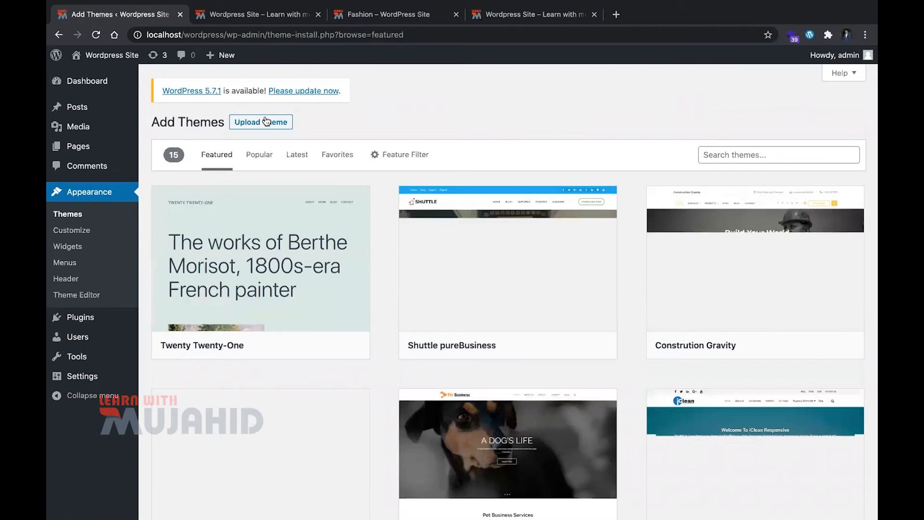
mouse_move(355, 398)
scroll(558, 409, down, 4)
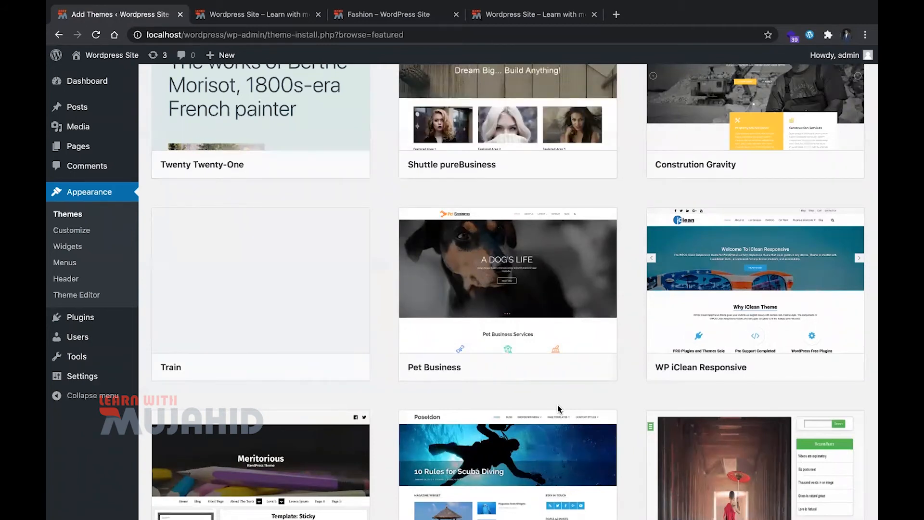
mouse_move(689, 355)
click(796, 368)
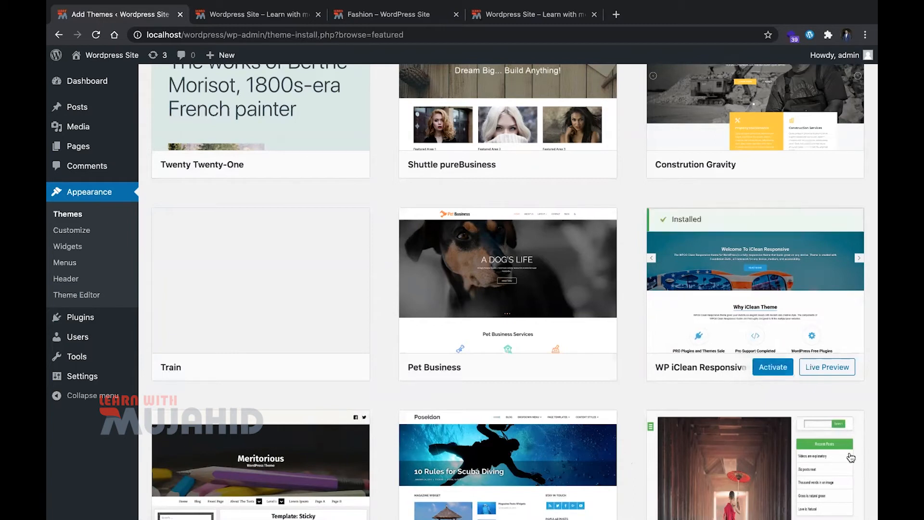
Activate the WP iClean Responsive theme, reload the site's home page and look through its new design
click(769, 366)
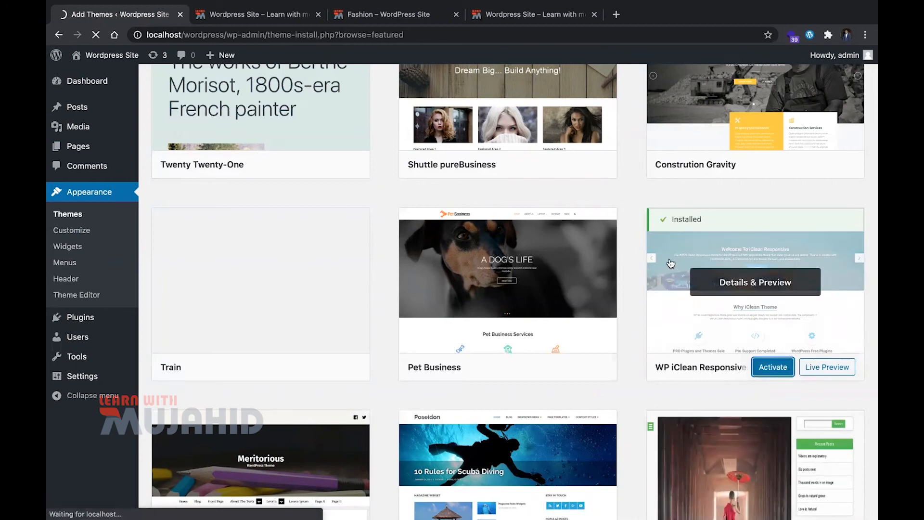
key(ctrl+Tab)
key(ctrl+r)
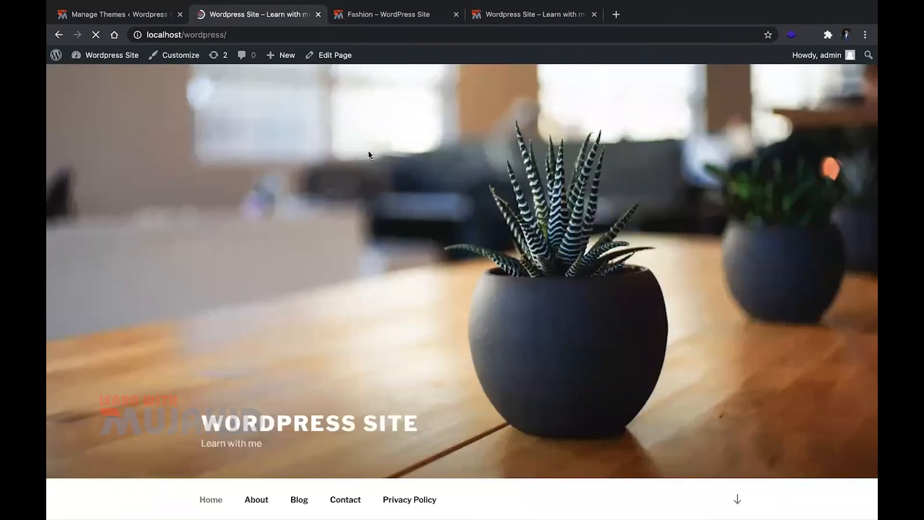
scroll(262, 270, down, 20)
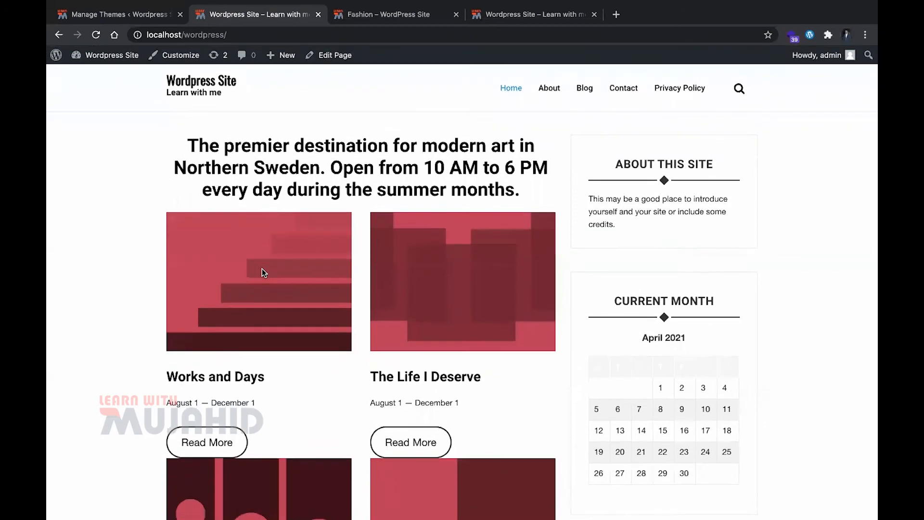
scroll(262, 269, up, 7)
scroll(262, 268, up, 10)
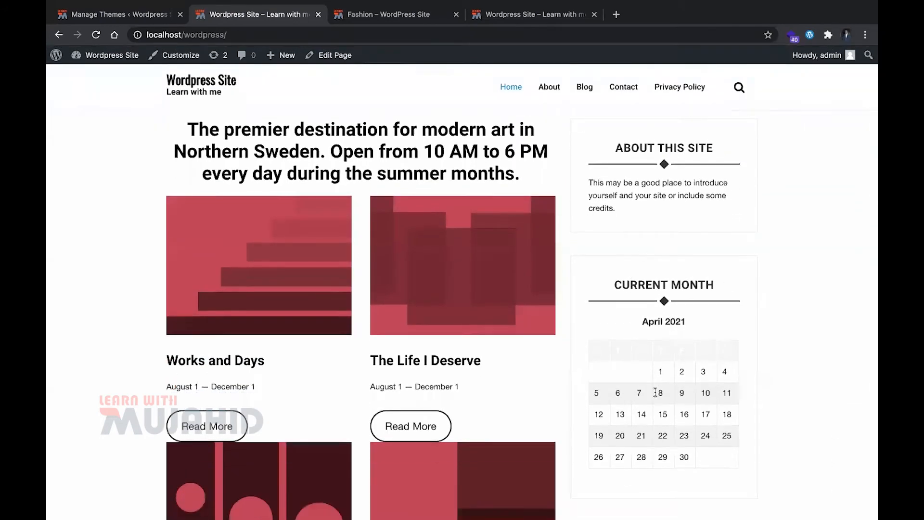
scroll(668, 356, down, 5)
scroll(665, 351, down, 10)
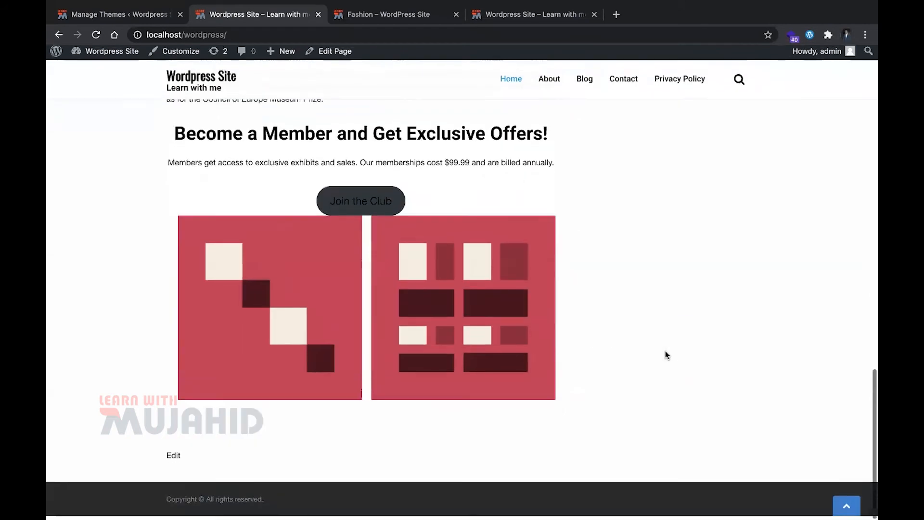
scroll(520, 268, up, 15)
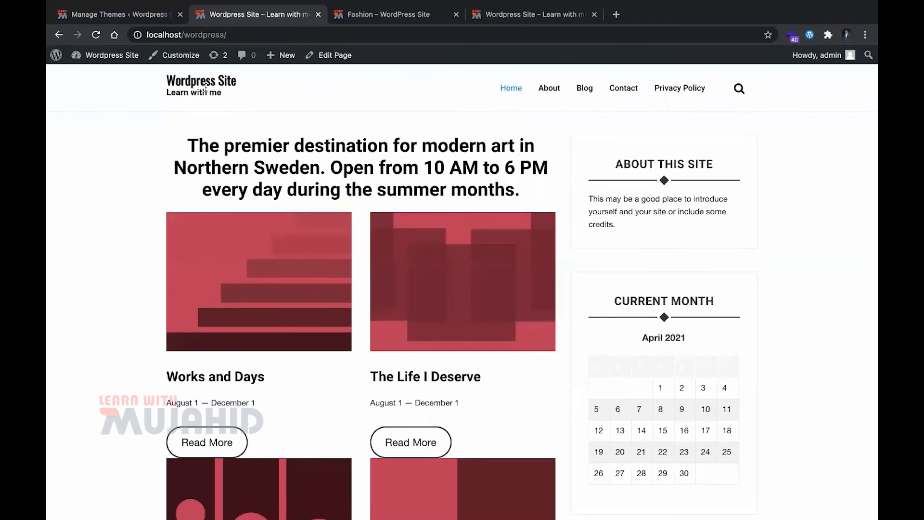
Check the site's About page in the new theme and open the Blog page
click(202, 83)
click(550, 90)
scroll(426, 256, down, 5)
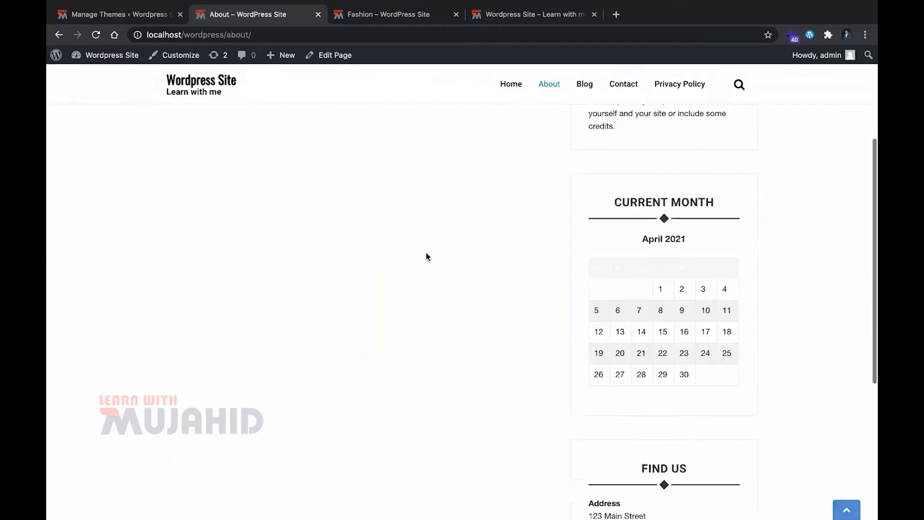
scroll(516, 161, up, 5)
click(584, 91)
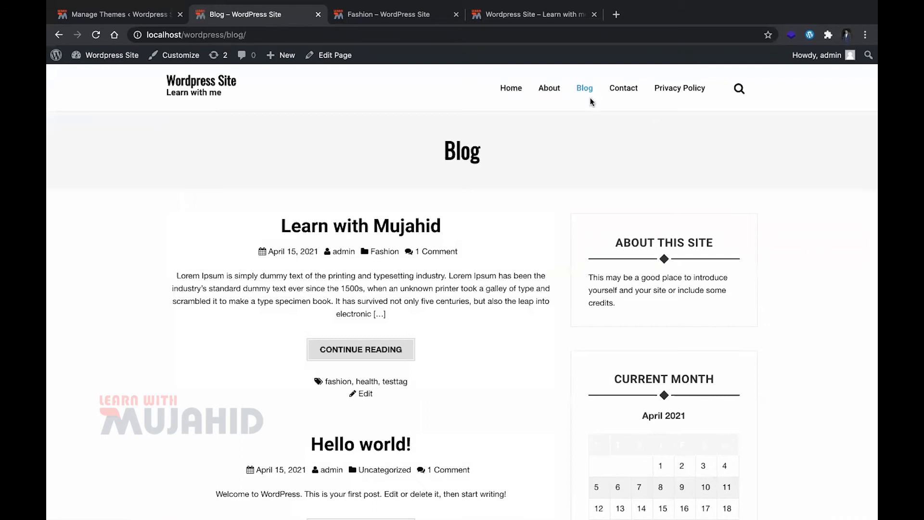
Open the first post on the Blog page and examine its layout from the title to the comment form
scroll(423, 368, down, 2)
click(362, 249)
scroll(342, 377, down, 5)
scroll(343, 377, down, 10)
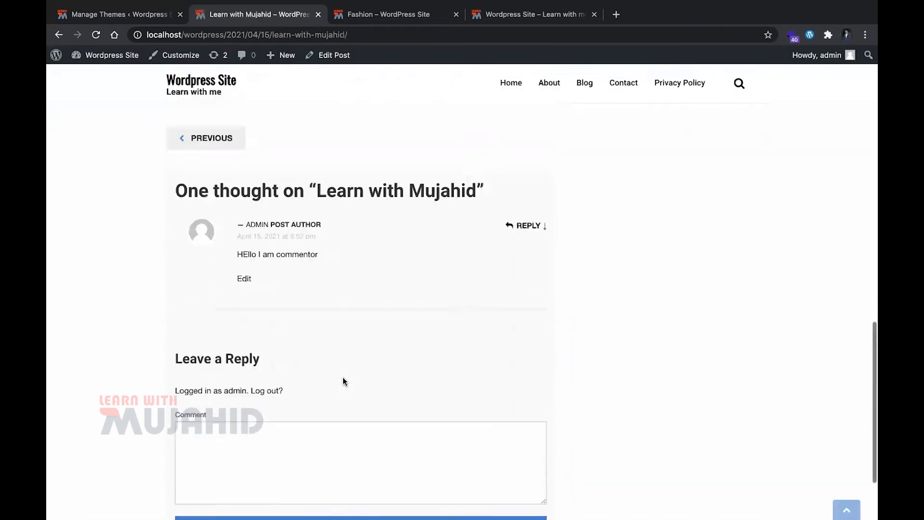
scroll(343, 376, up, 12)
scroll(343, 376, up, 1)
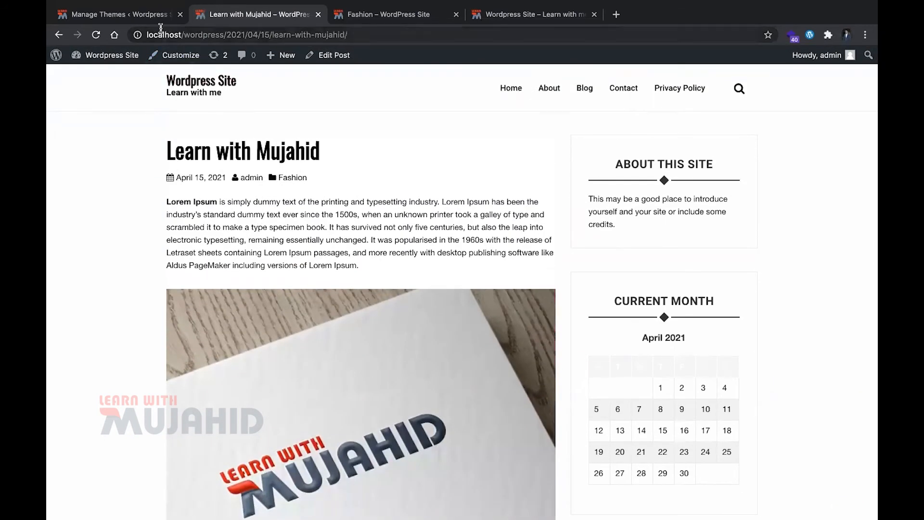
Return to the site's admin area and open the list of installed plugins
click(145, 15)
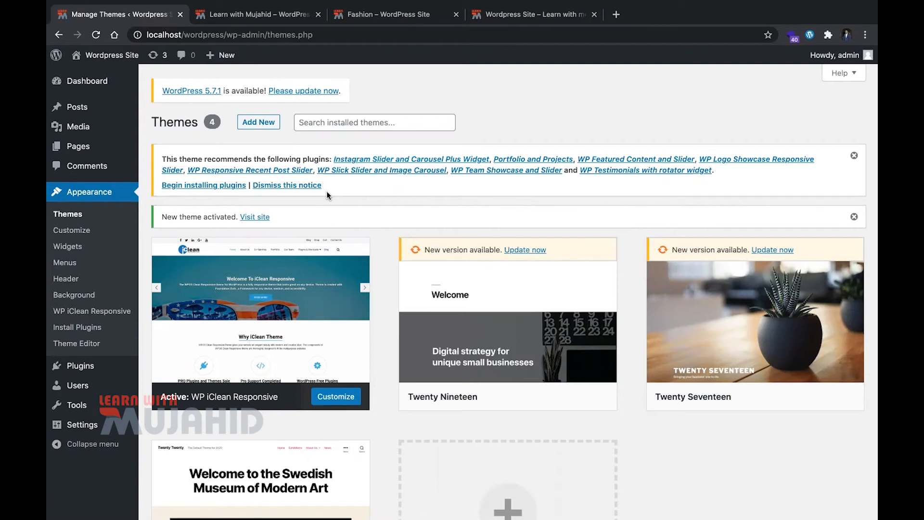
mouse_move(112, 375)
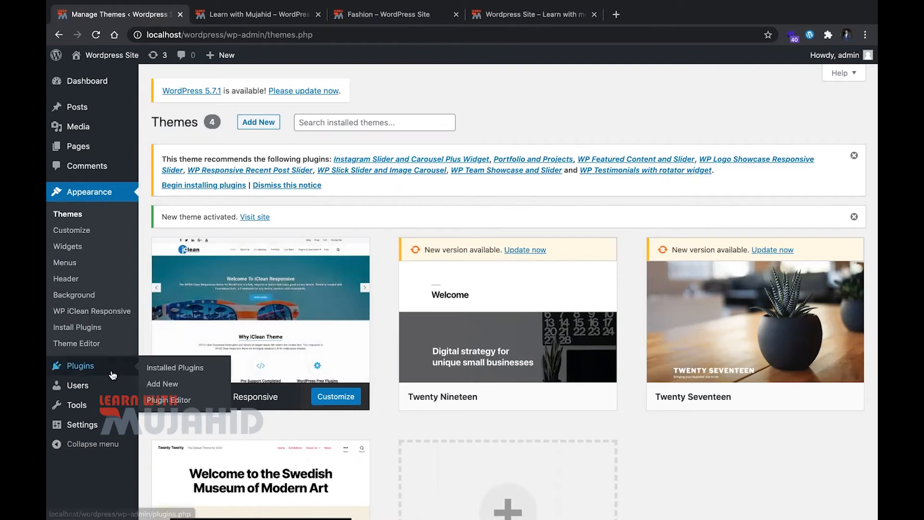
click(150, 369)
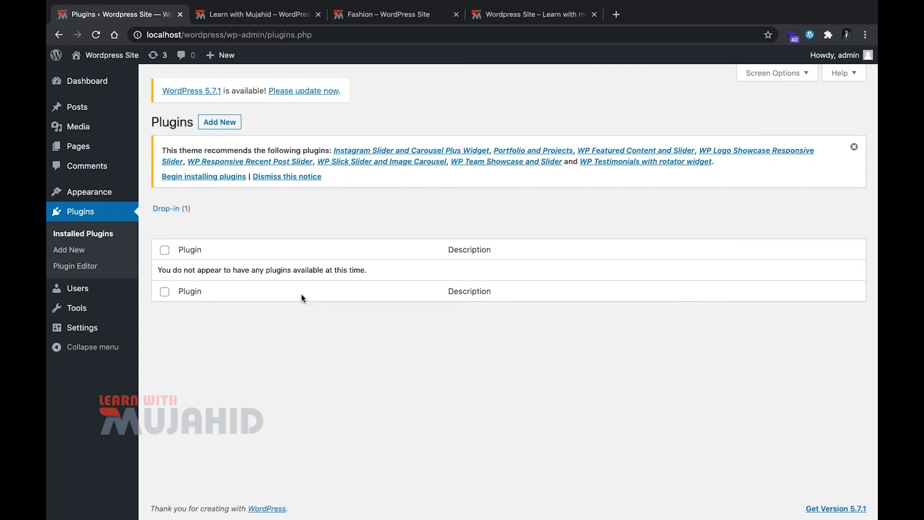
Open the page for adding plugins and search the plugin directory for "contact form"
click(90, 248)
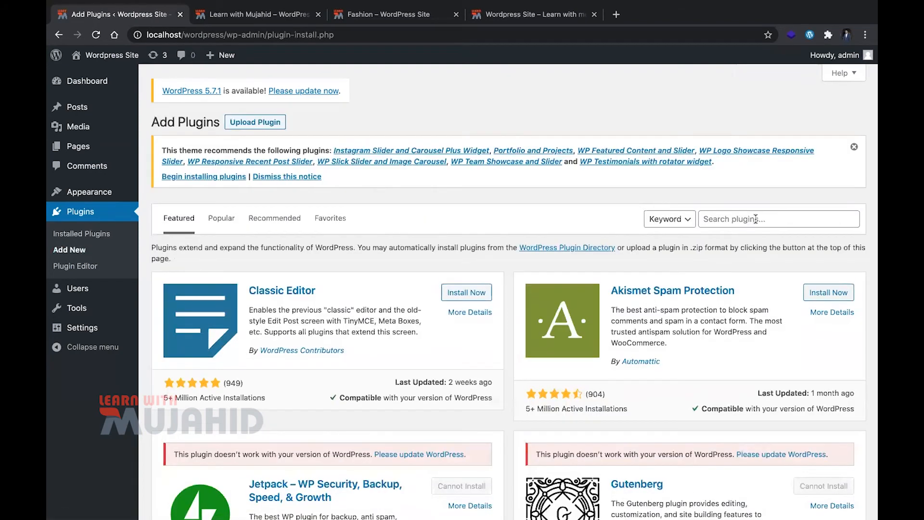
click(755, 219)
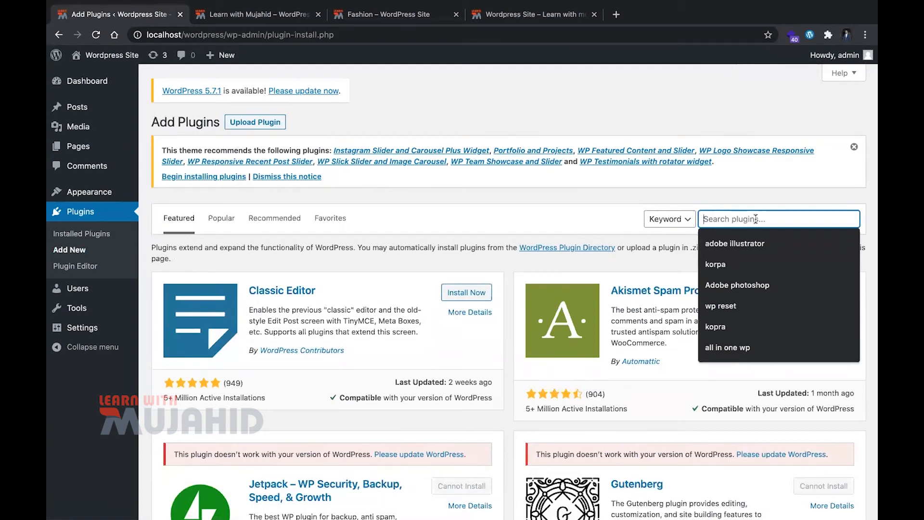
text(contact form)
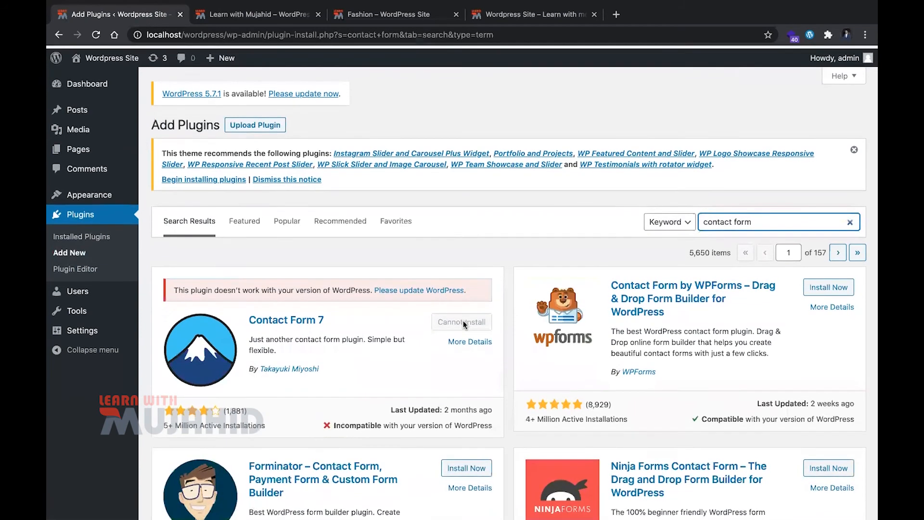
Bulk-install all the plugins recommended by the WP iClean Responsive theme
click(238, 177)
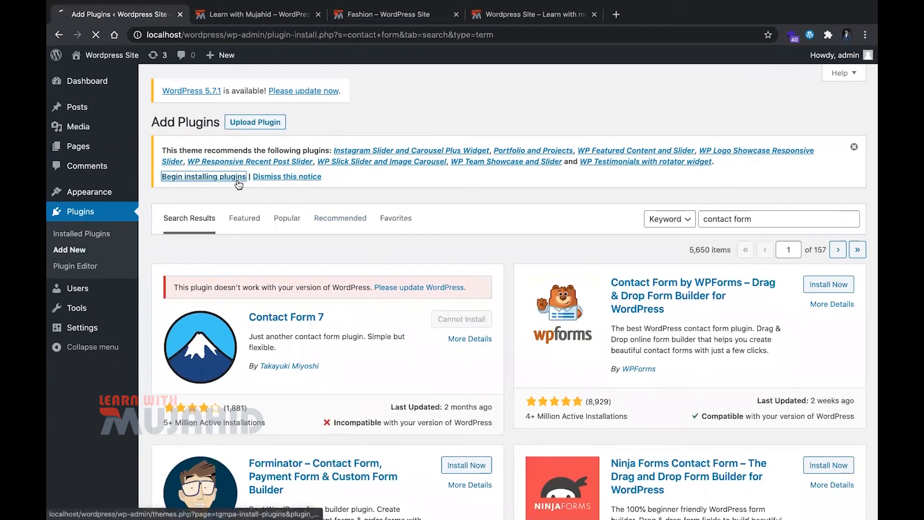
click(163, 190)
click(169, 164)
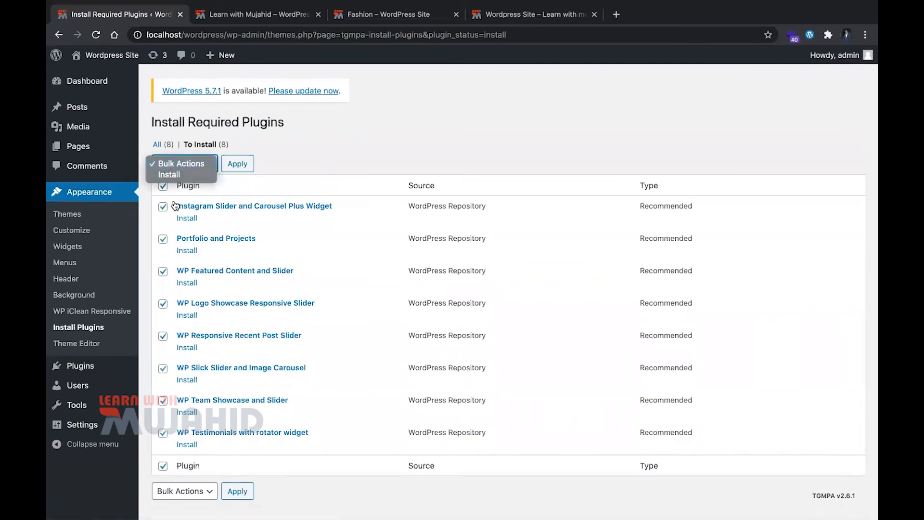
click(168, 174)
click(226, 164)
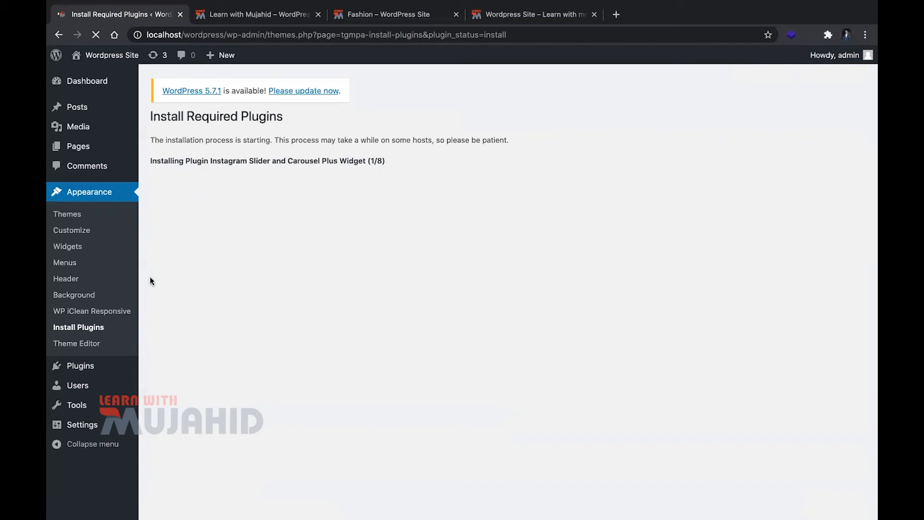
Open the Users list in a separate browser tab and look through the existing accounts
scroll(101, 308, down, 2)
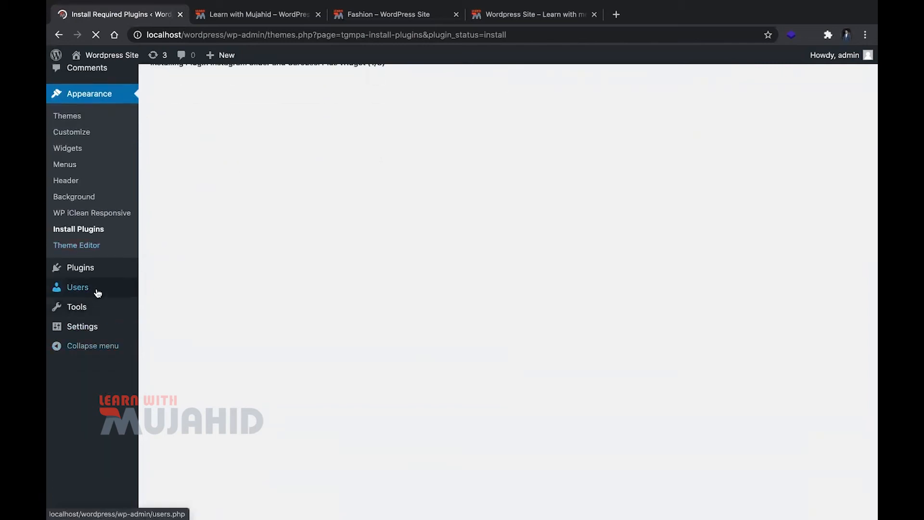
super+click(99, 291)
key(ctrl+Tab)
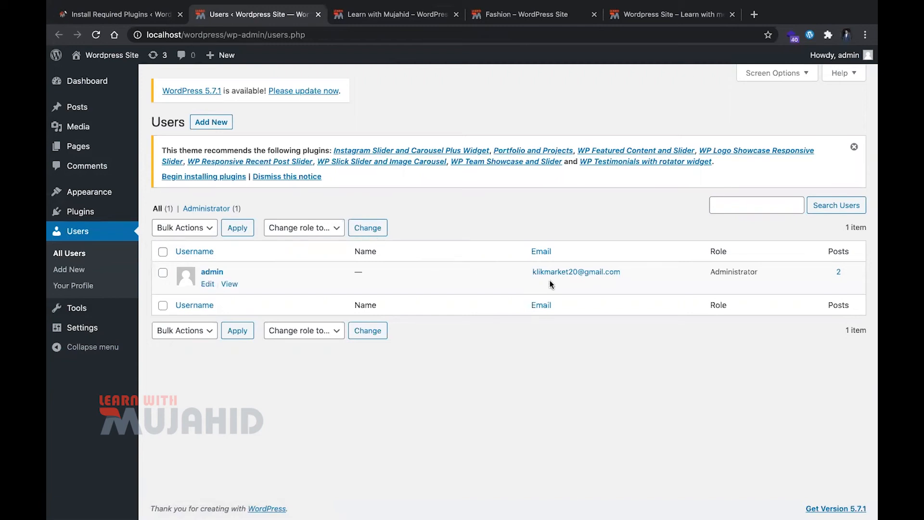
scroll(217, 315, down, 1)
scroll(217, 315, up, 1)
Open the admin account's profile for editing and examine its personal options, name, contact and account management settings
click(207, 283)
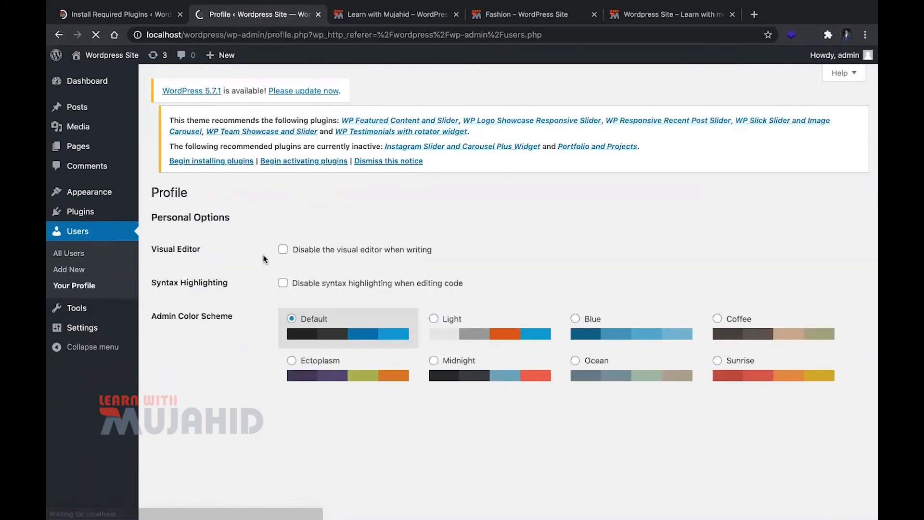
scroll(263, 259, down, 15)
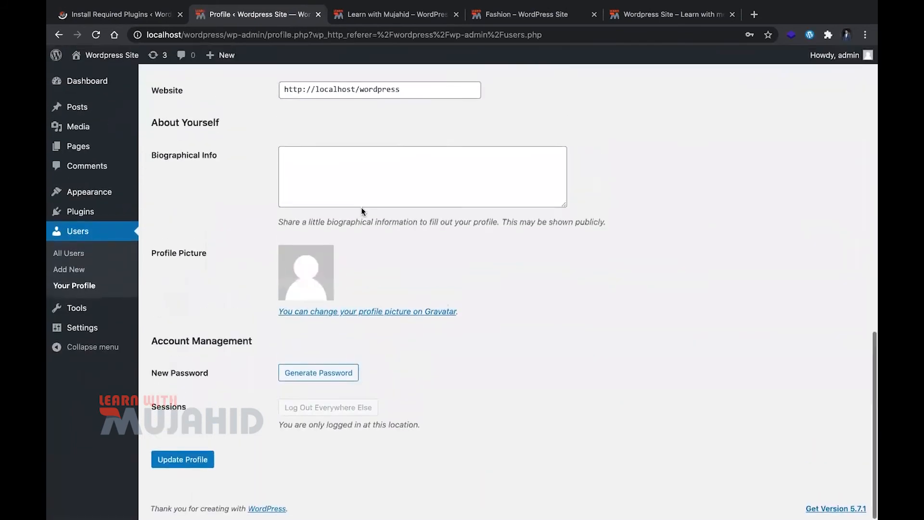
scroll(361, 207, up, 7)
drag(414, 367, 283, 368)
scroll(490, 394, up, 2)
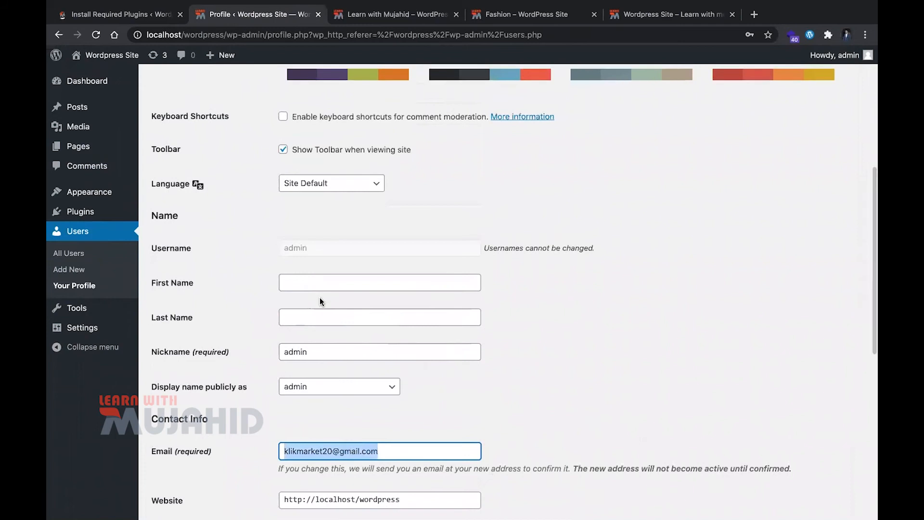
scroll(319, 298, up, 3)
scroll(454, 332, down, 2)
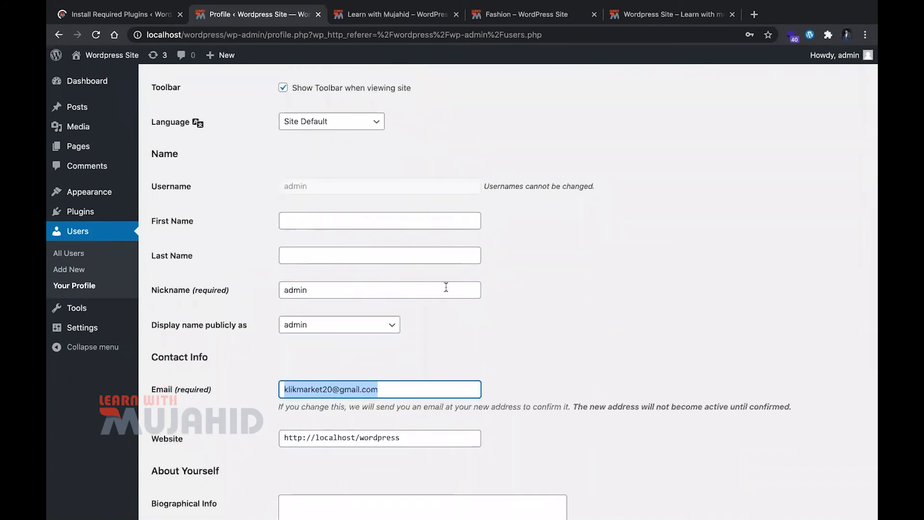
scroll(445, 287, up, 1)
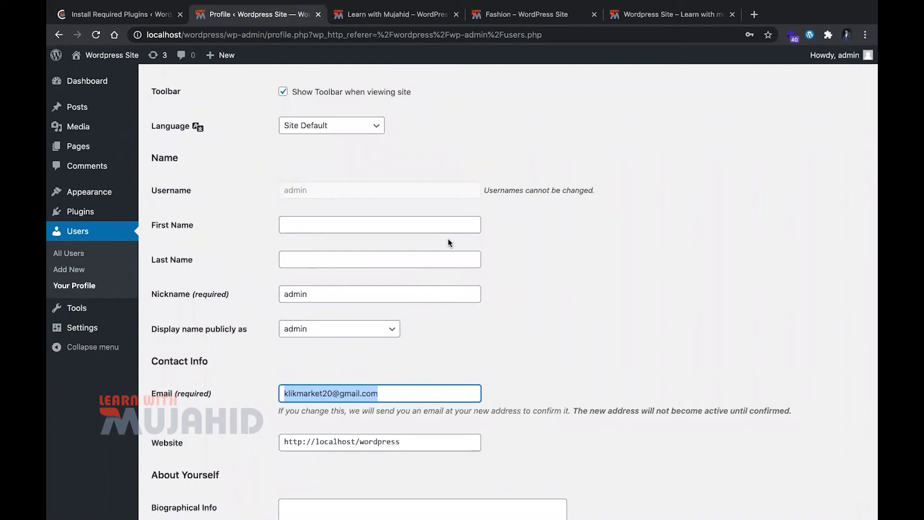
scroll(448, 241, up, 4)
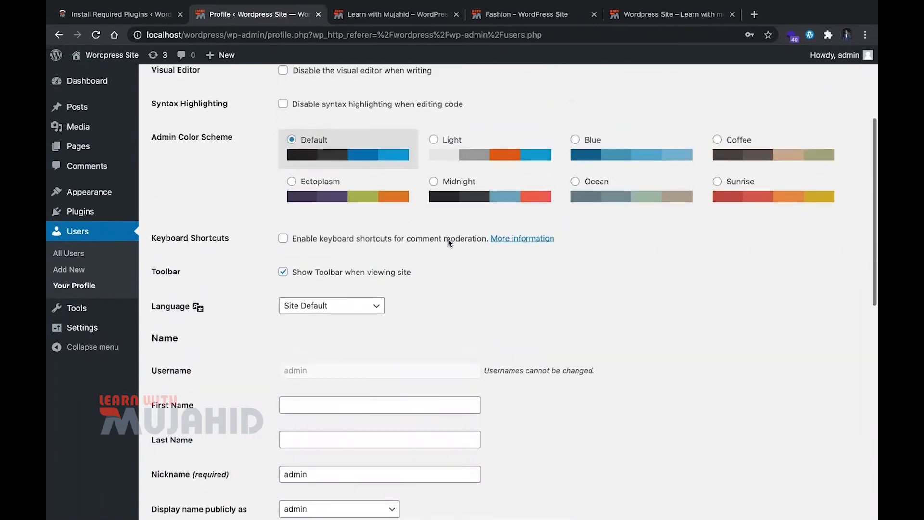
Replace the admin account's nickname with the owner's name as one word and choose it as the publicly displayed name
scroll(393, 329, down, 2)
click(380, 375)
key(super+a)
key(BackSpace)
text(MujahidFaroo)
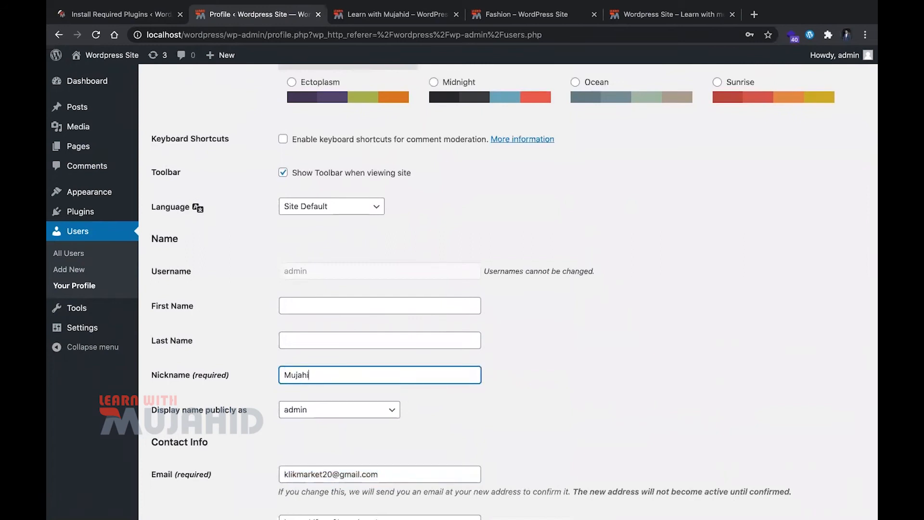
text(q)
click(377, 409)
click(379, 420)
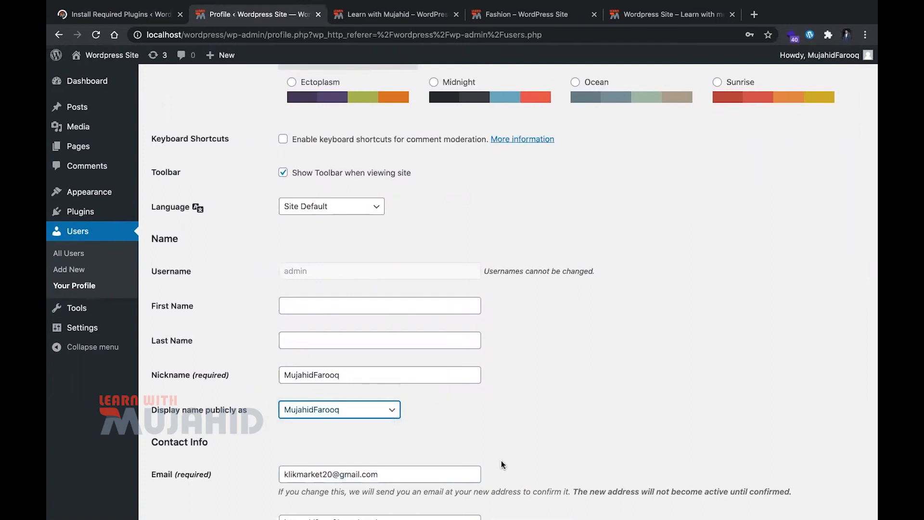
Insert a space between the first and last name in the nickname and update the profile
scroll(500, 460, down, 10)
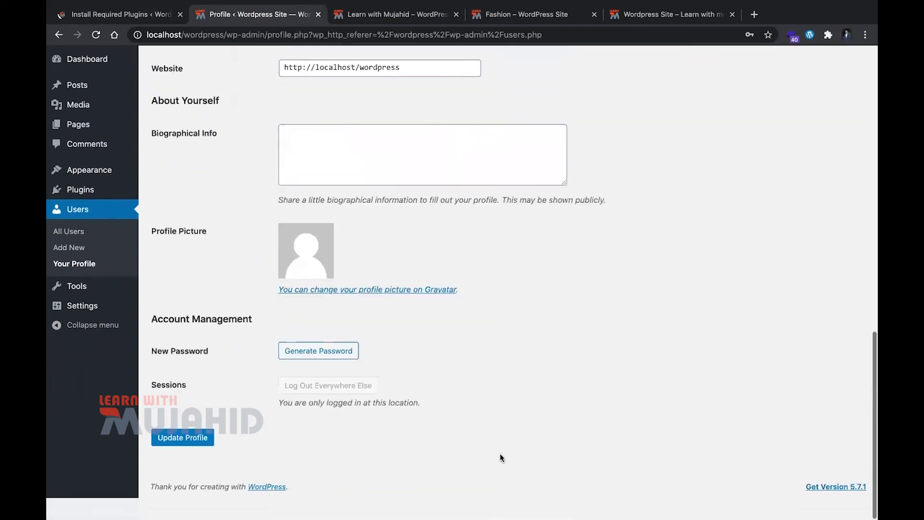
scroll(499, 452, up, 5)
scroll(463, 371, down, 1)
click(314, 135)
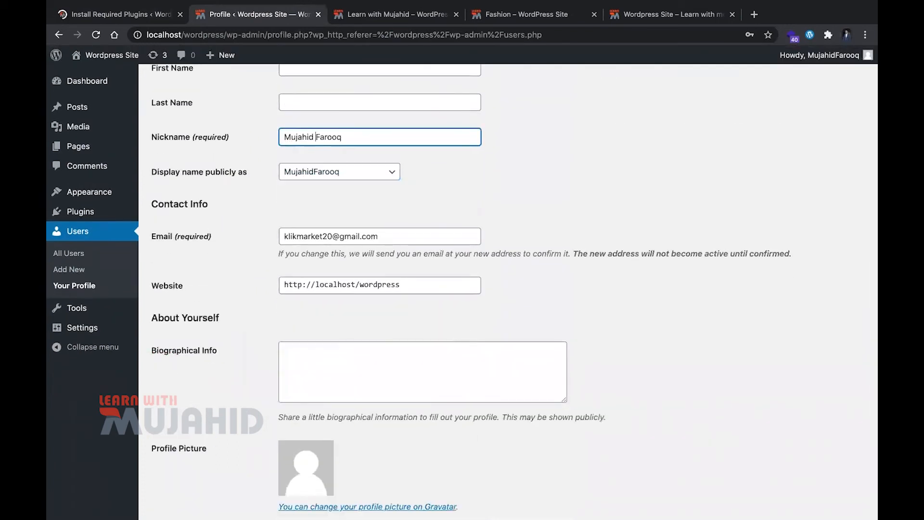
scroll(373, 214, down, 5)
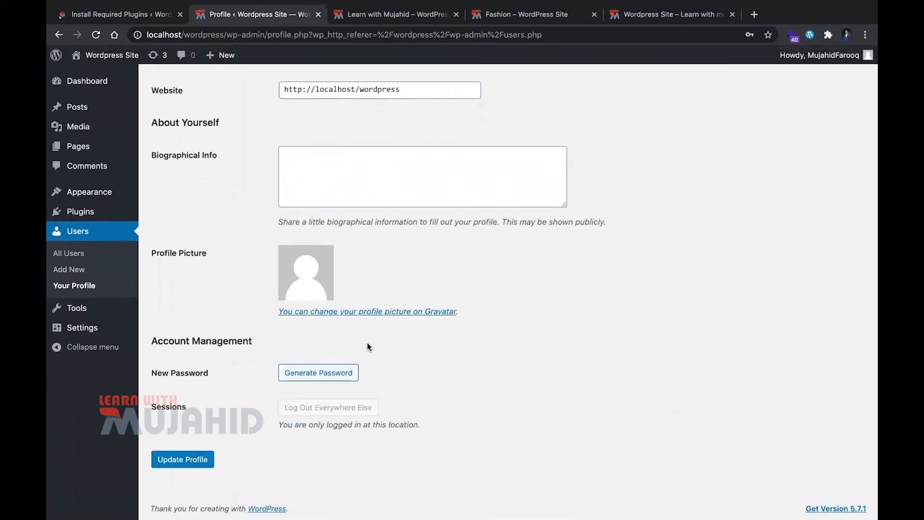
scroll(309, 293, up, 1)
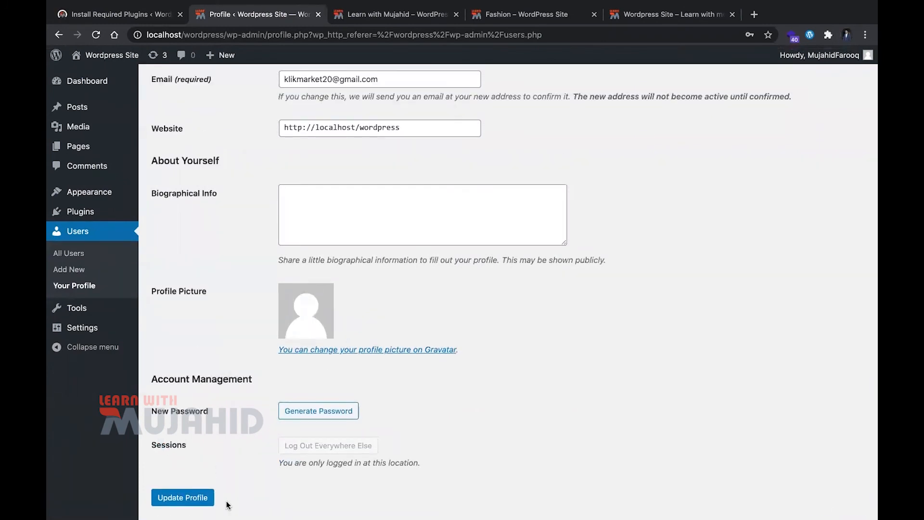
click(191, 498)
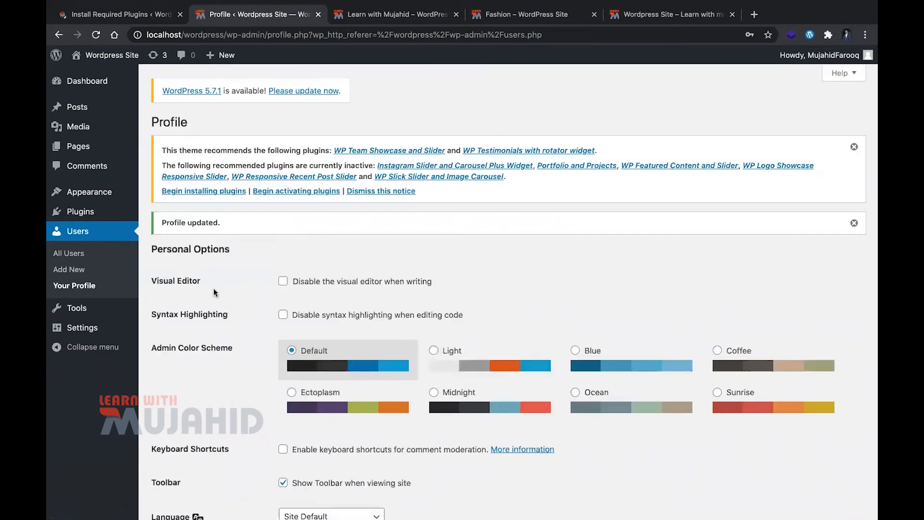
Open the form for adding a new user and review the roles that can be assigned, leaving Subscriber selected
click(91, 271)
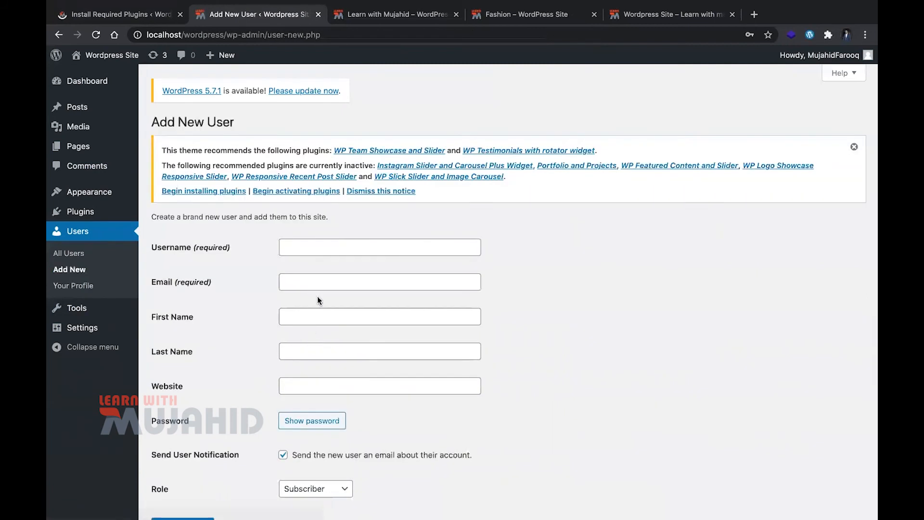
scroll(316, 298, down, 2)
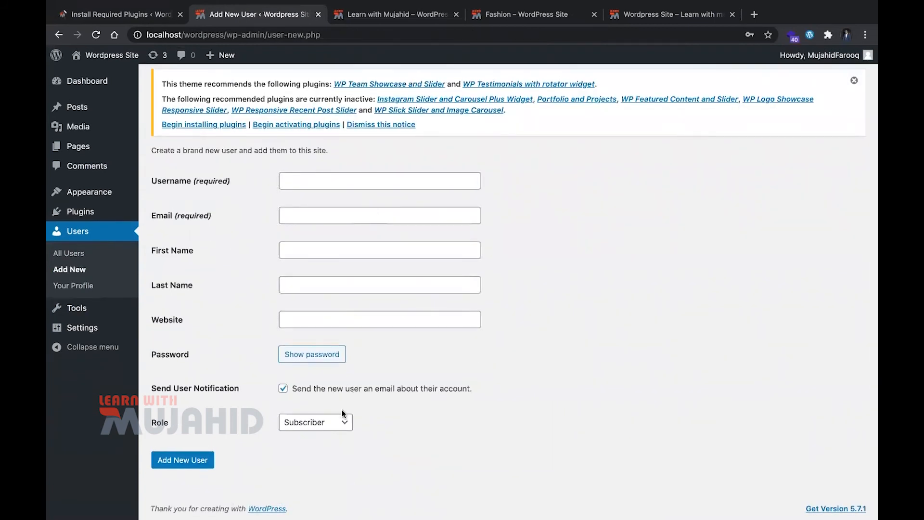
click(344, 423)
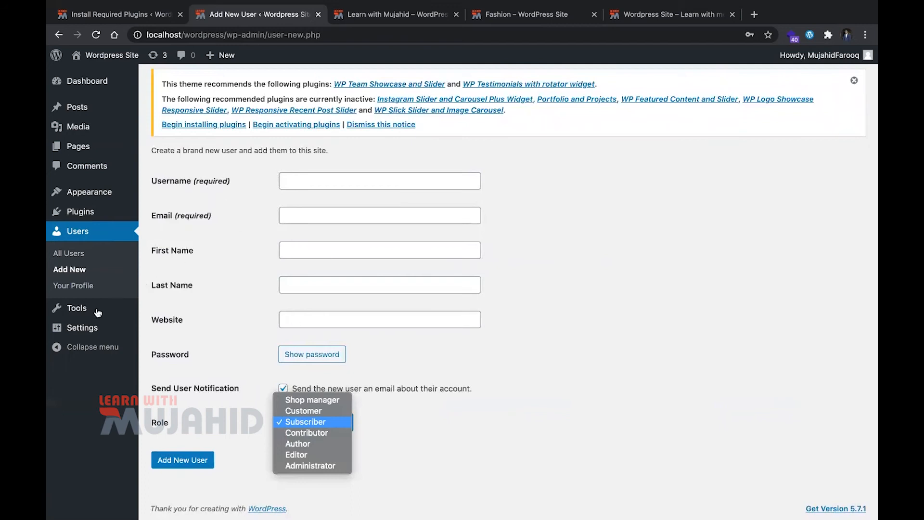
click(562, 460)
View the Available Tools page, then open the Import page and look through the list of importers
mouse_move(77, 316)
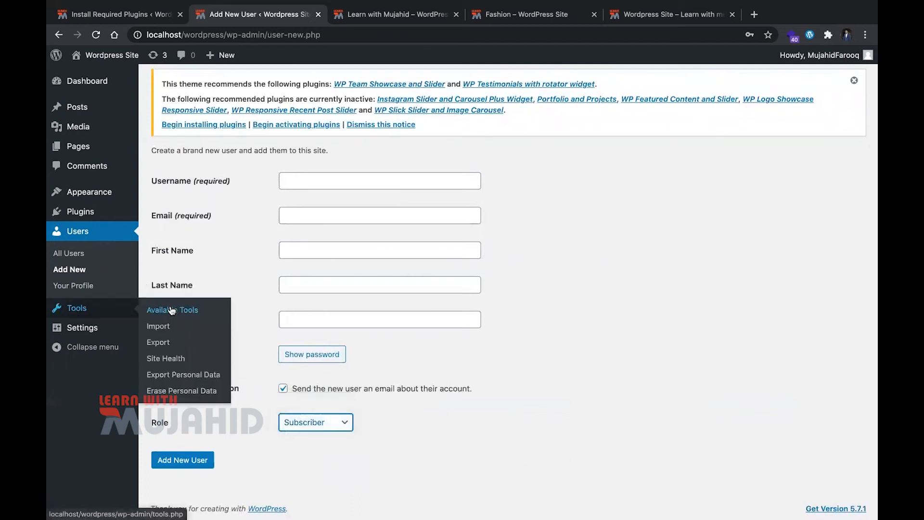
click(199, 312)
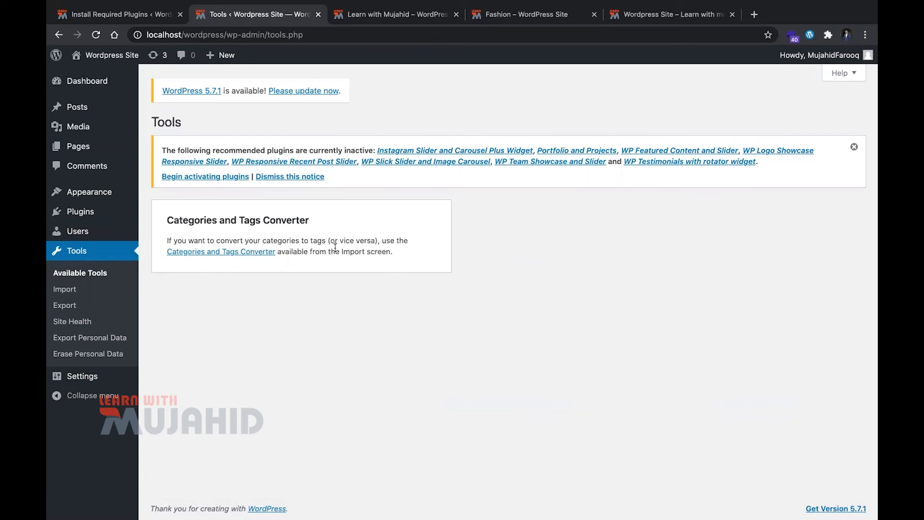
click(58, 289)
scroll(272, 297, down, 2)
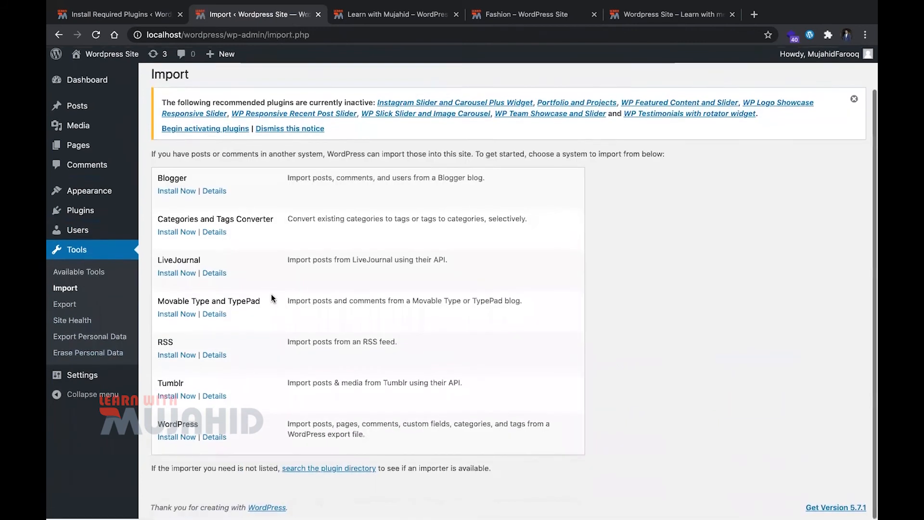
scroll(225, 305, up, 2)
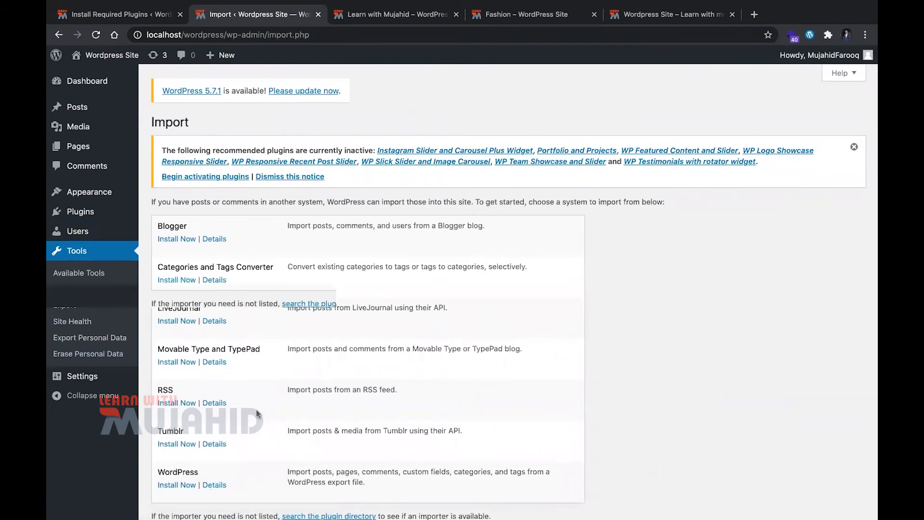
scroll(291, 324, down, 2)
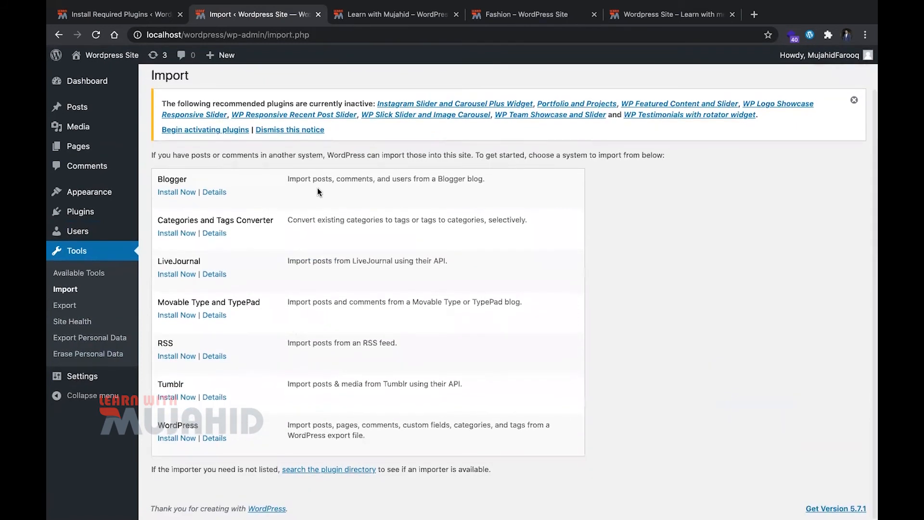
Open the Export page and select Posts as the content to export to view its filter options
click(91, 309)
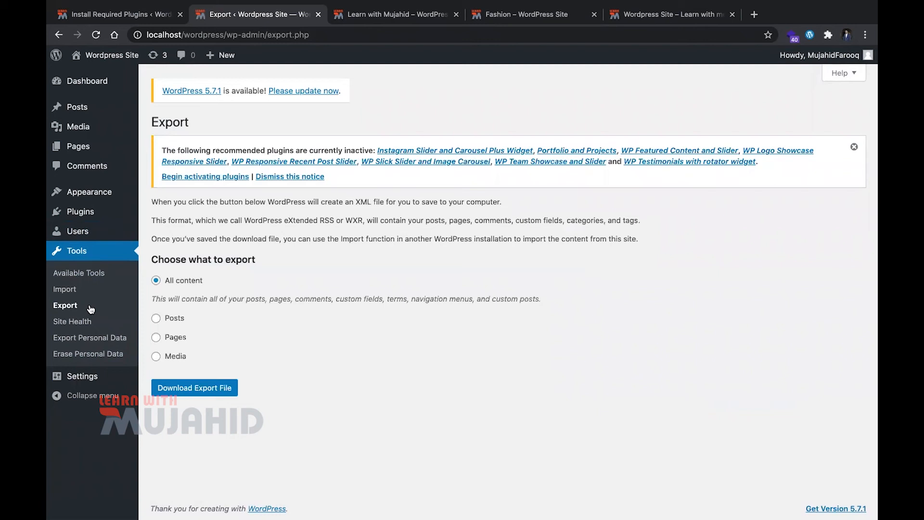
click(162, 319)
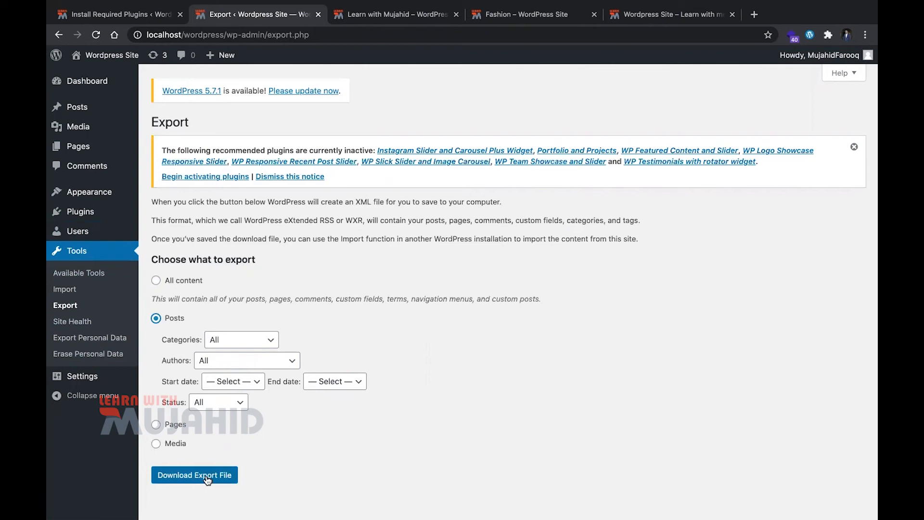
Open the Site Health page and review the recommended improvements and the expanded list of passed tests
click(100, 321)
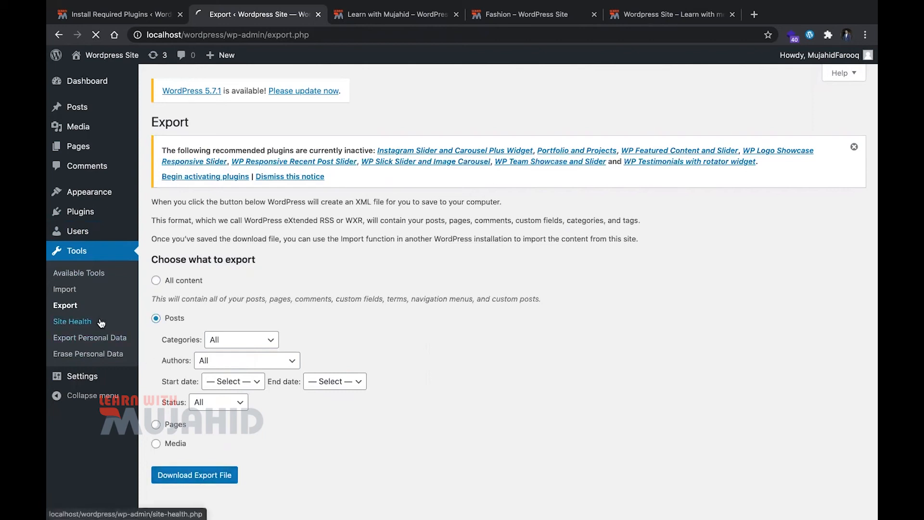
scroll(423, 332, down, 3)
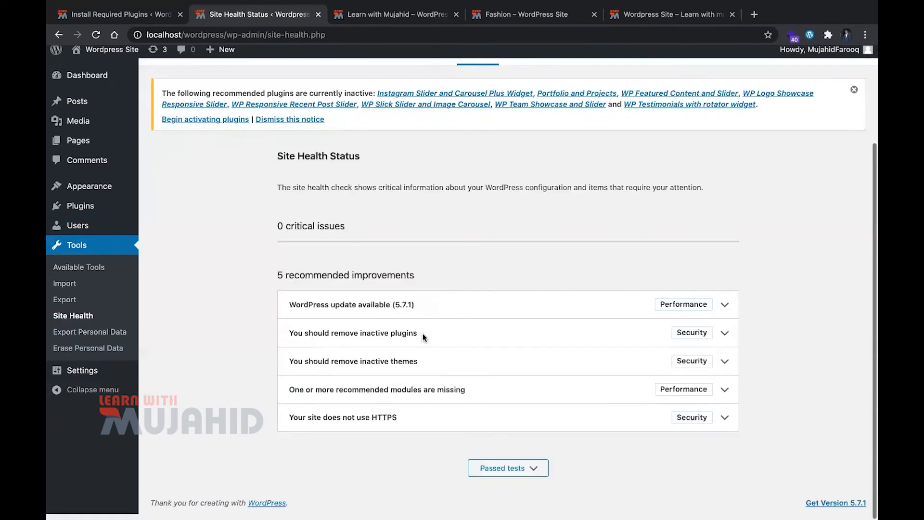
click(522, 472)
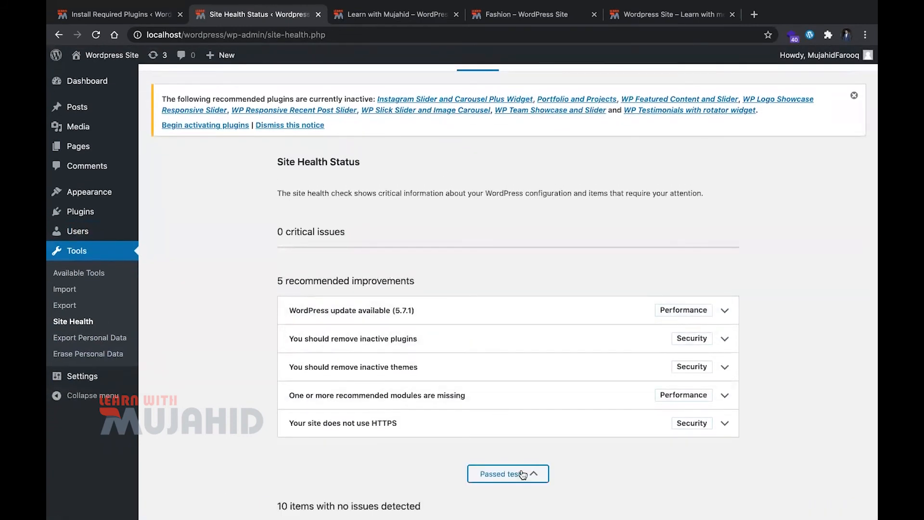
scroll(514, 363, down, 5)
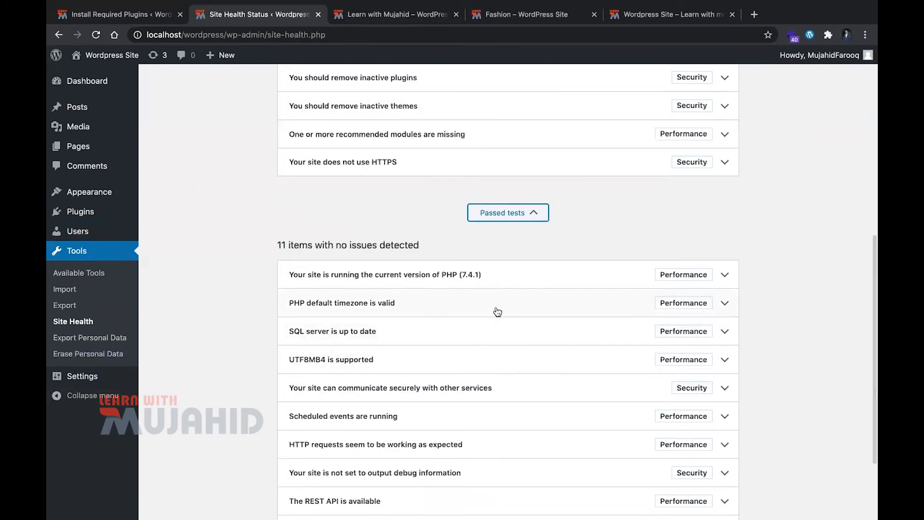
scroll(495, 312, down, 3)
scroll(497, 311, up, 10)
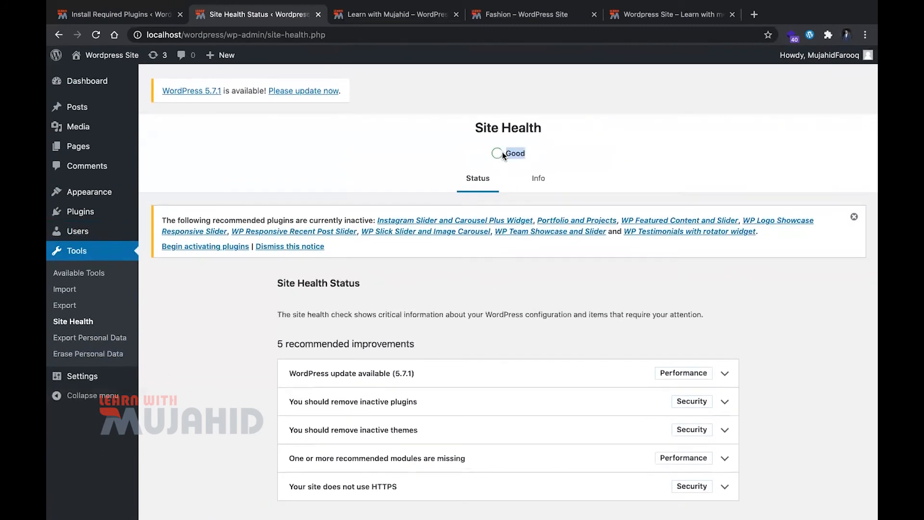
Open the General Settings page and review the site title, WordPress and site addresses, and administration email fields
click(524, 160)
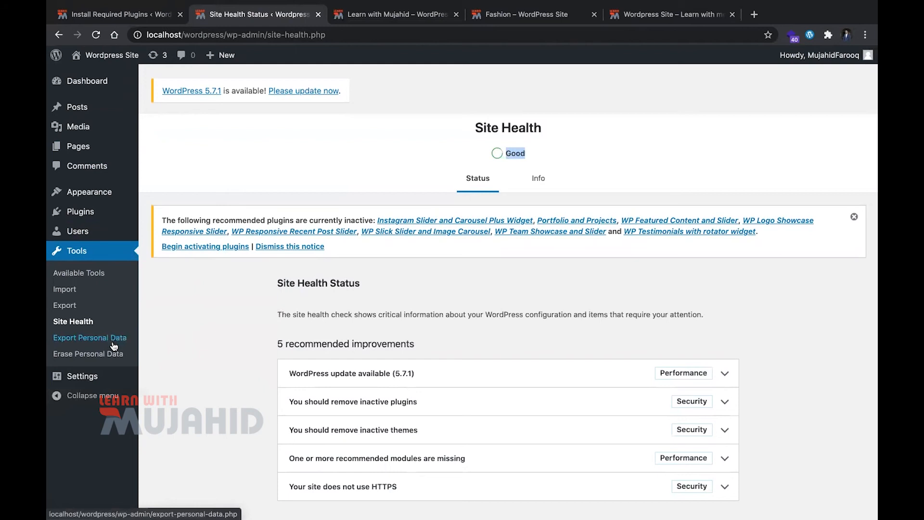
mouse_move(113, 378)
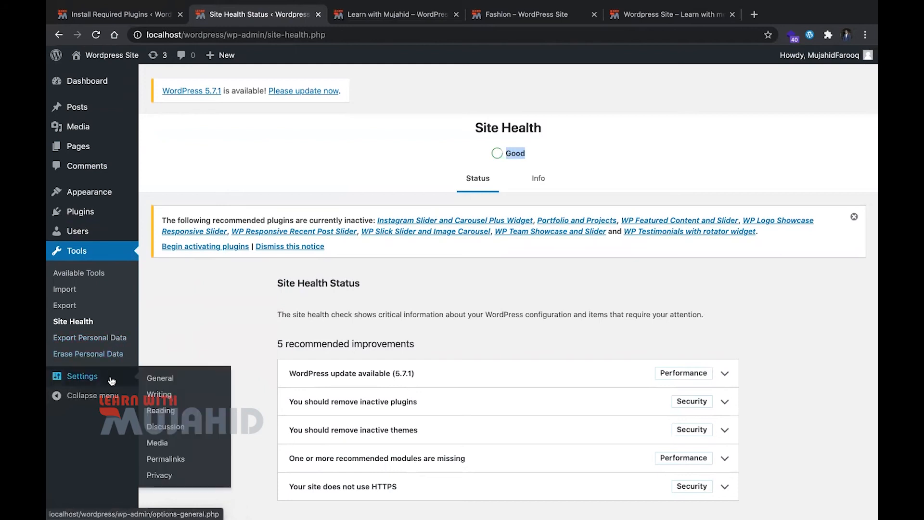
click(152, 380)
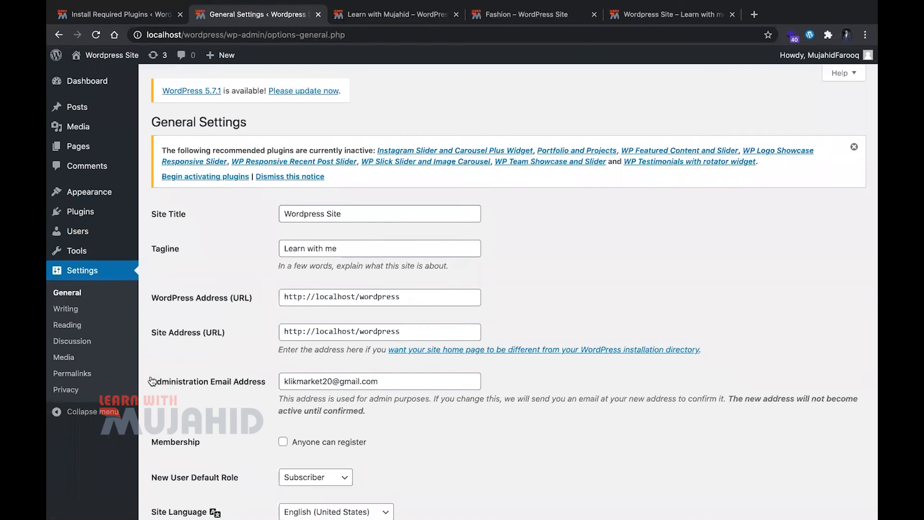
click(425, 211)
scroll(533, 259, down, 1)
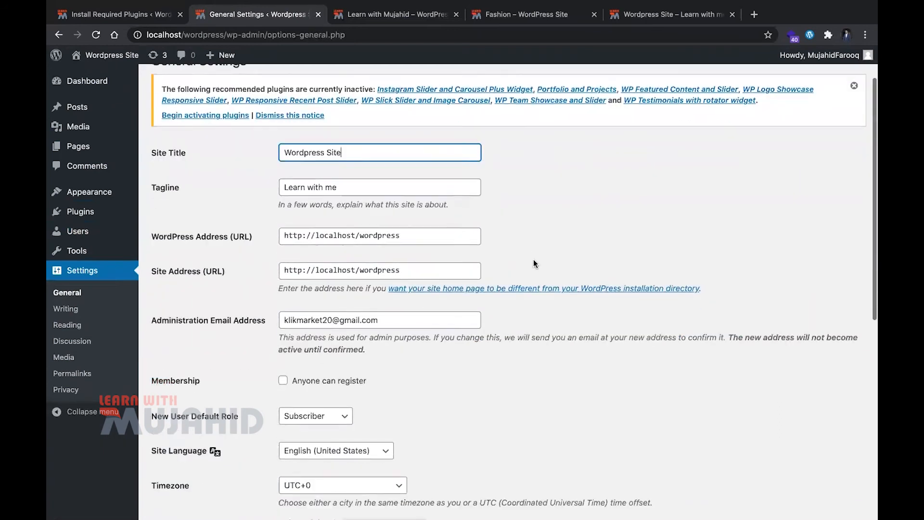
click(384, 237)
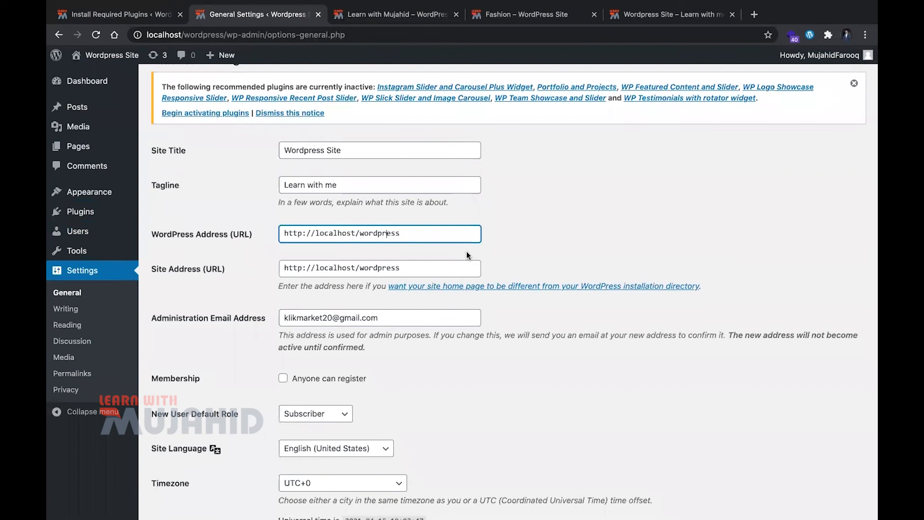
click(436, 268)
scroll(579, 361, down, 1)
scroll(533, 292, down, 2)
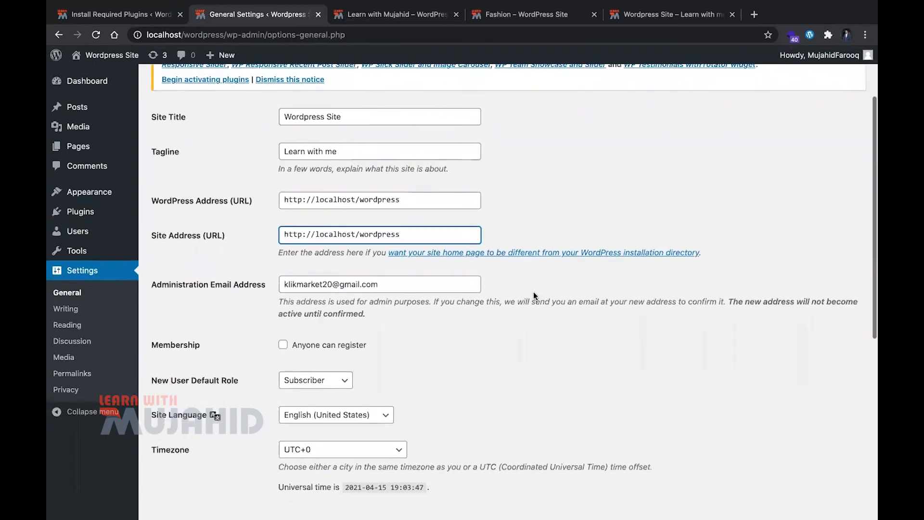
click(451, 274)
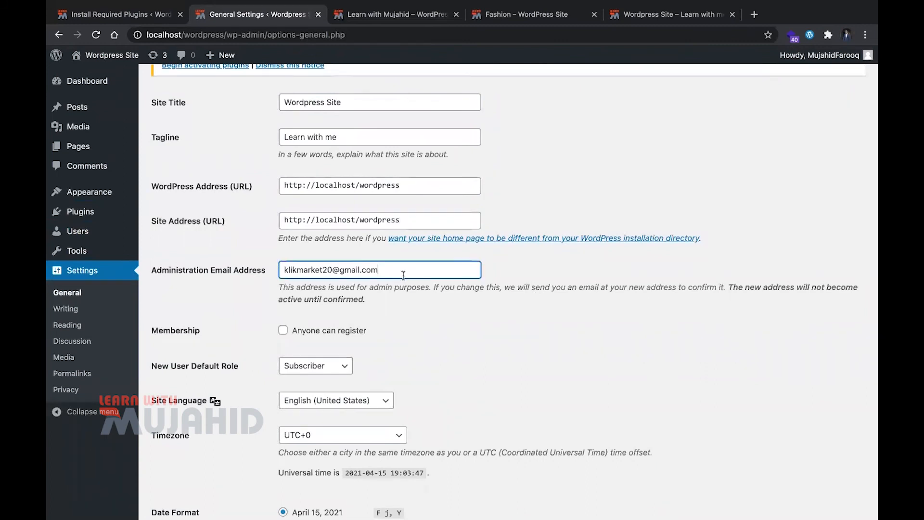
scroll(453, 314, down, 3)
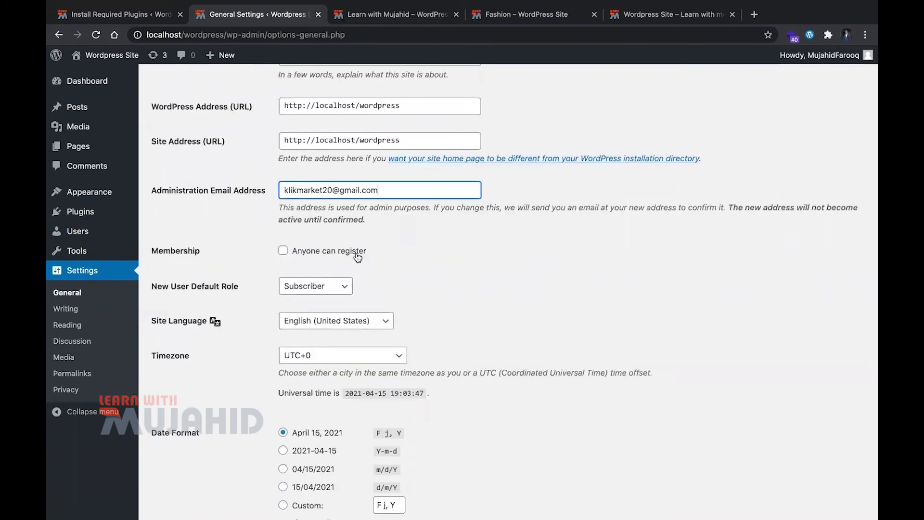
Review the membership, default role, site language and timezone options, leave open registration off and English (United States) selected, and save the general settings
click(357, 258)
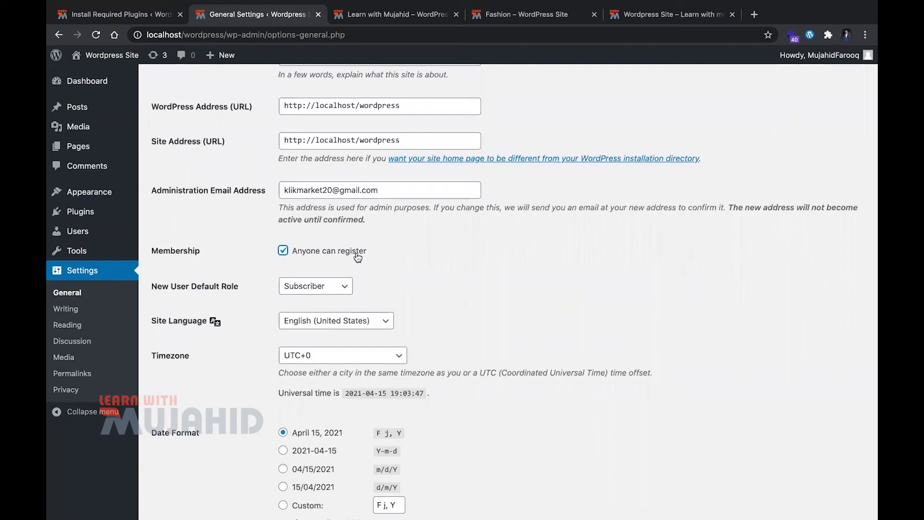
click(358, 257)
scroll(372, 293, down, 5)
click(313, 244)
click(340, 246)
scroll(526, 243, down, 3)
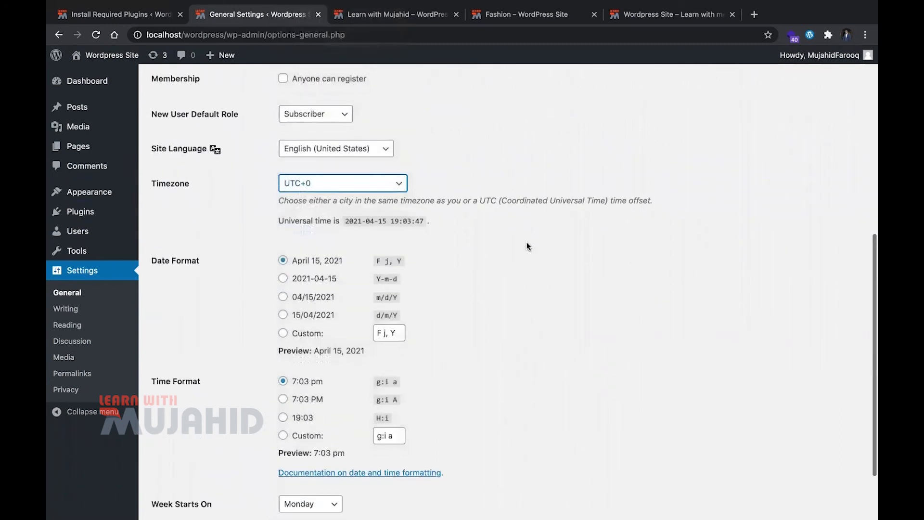
click(383, 153)
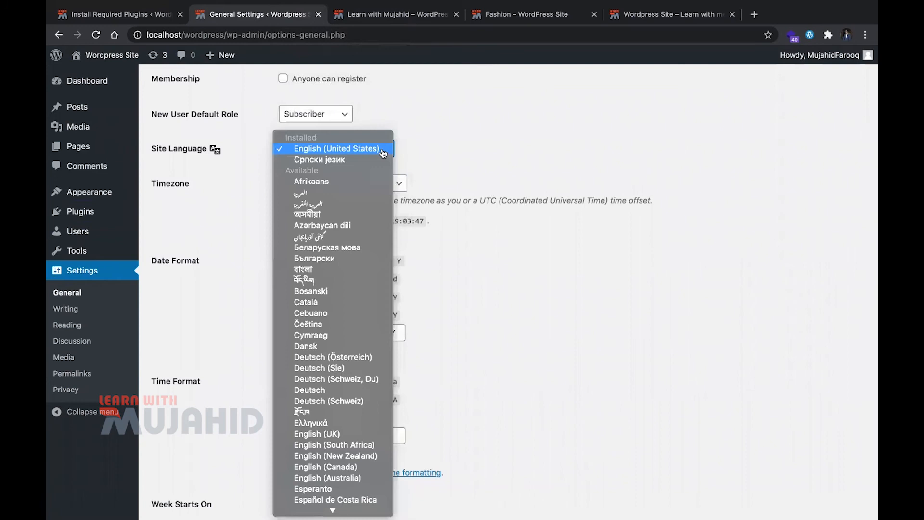
click(466, 153)
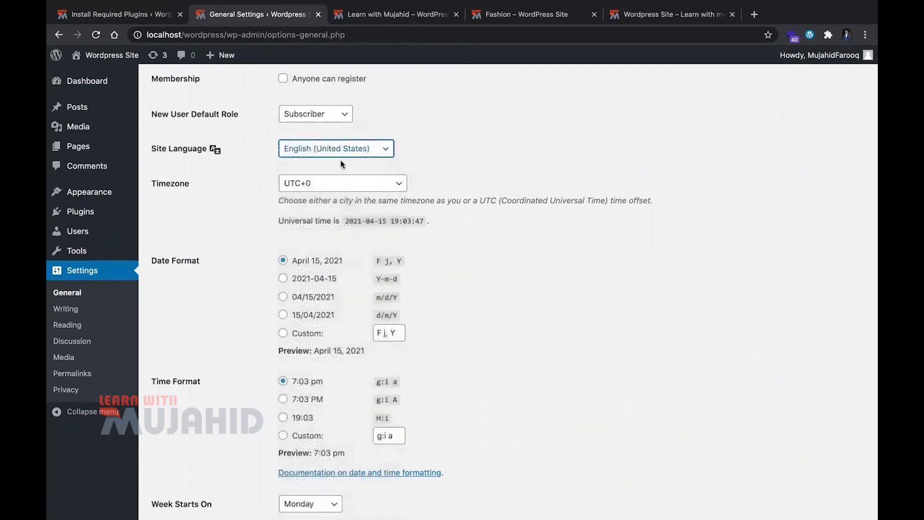
scroll(455, 243, down, 2)
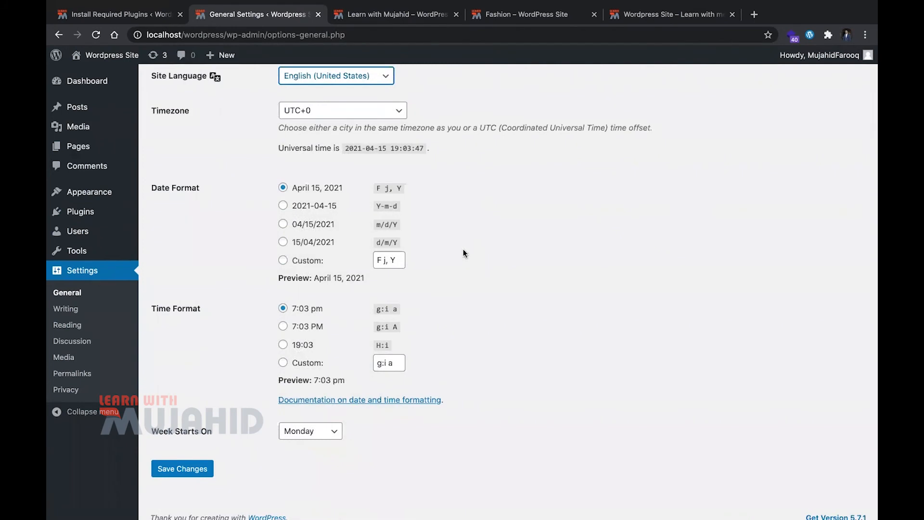
click(199, 477)
Open the Writing Settings page and review the default post category, post format and post-via-email options without changing them
click(98, 310)
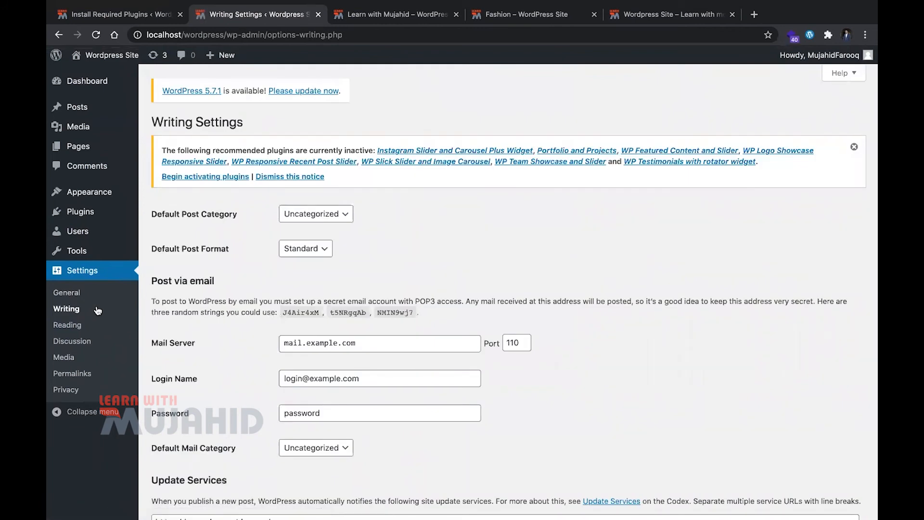
click(309, 221)
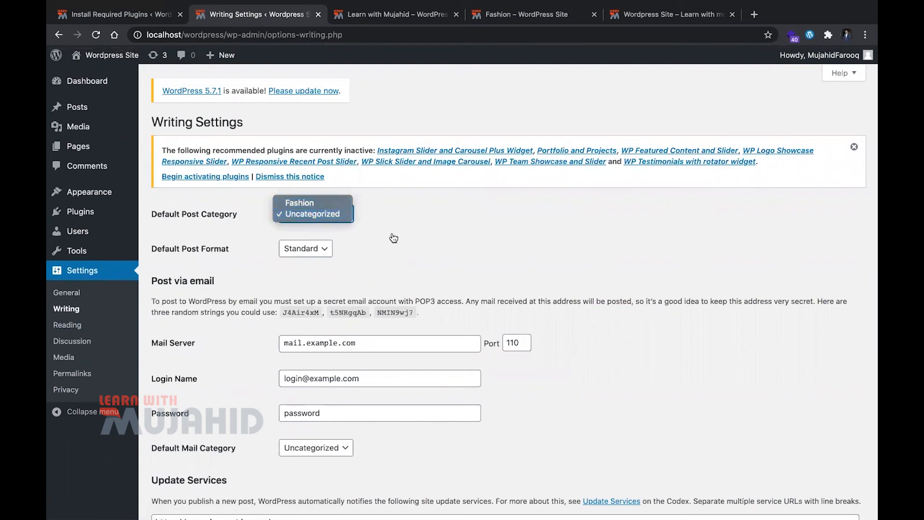
click(418, 241)
scroll(442, 250, down, 3)
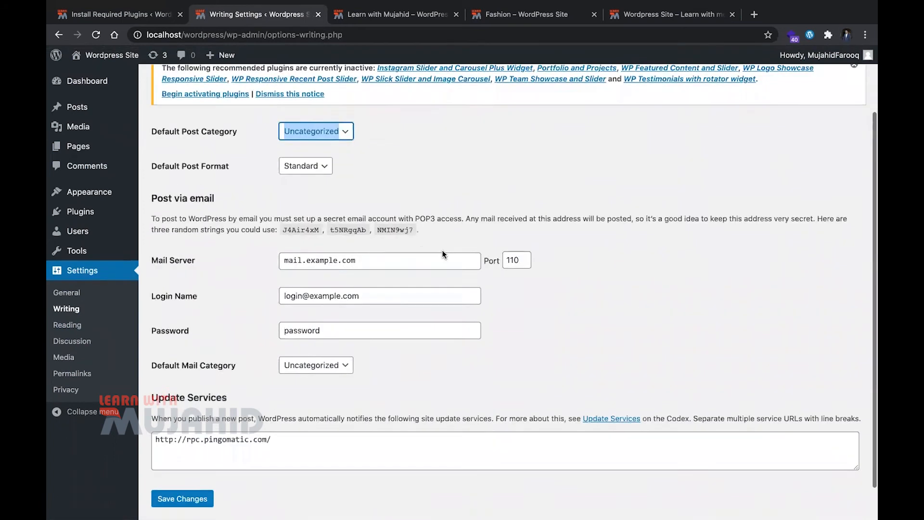
click(323, 157)
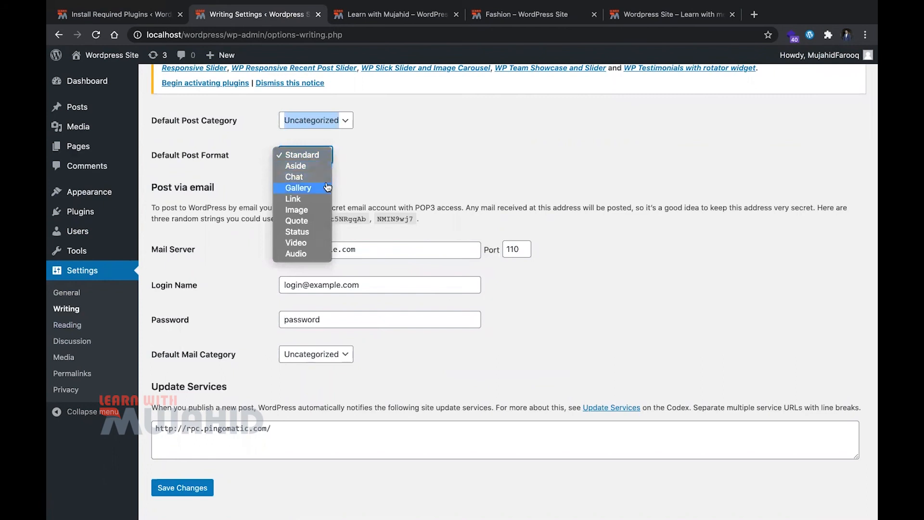
click(370, 188)
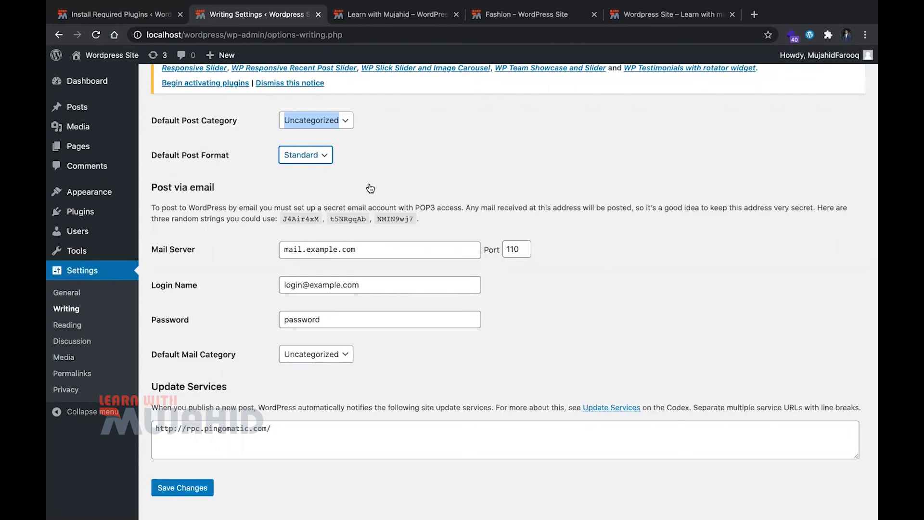
click(353, 207)
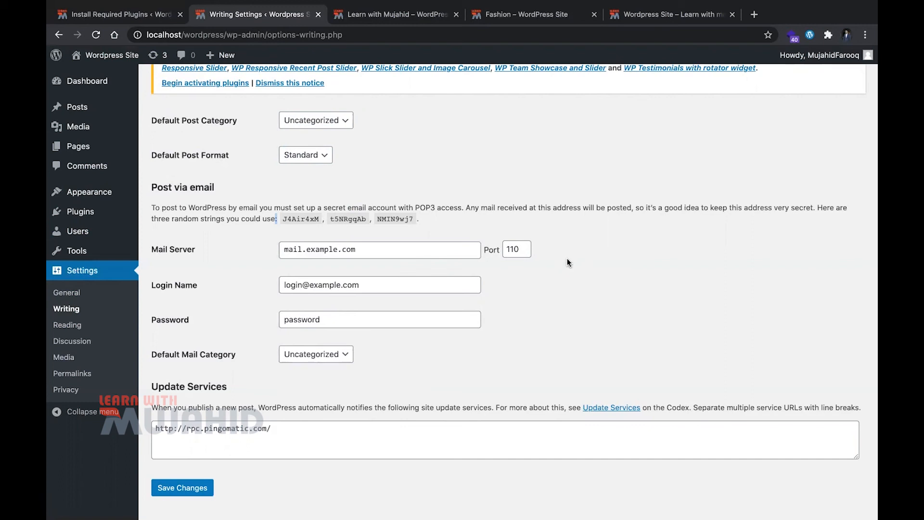
double_click(298, 219)
scroll(406, 342, down, 1)
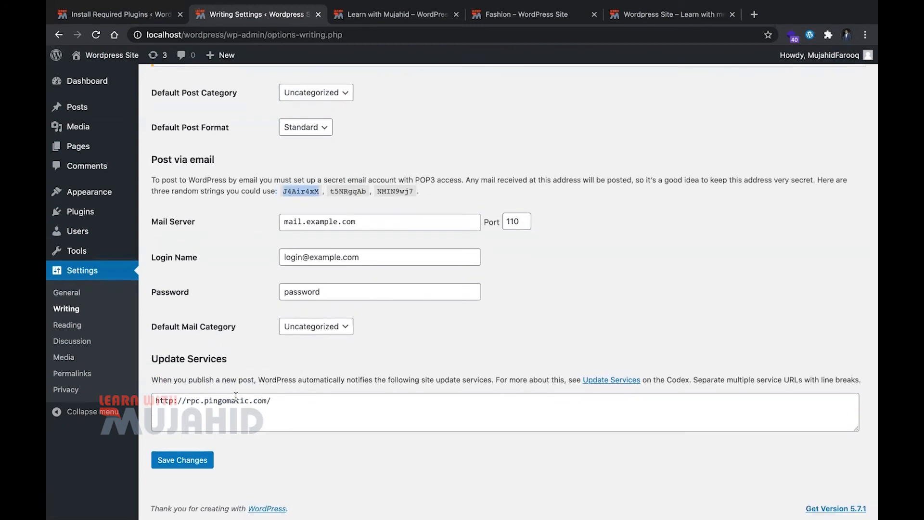
In the Reading Settings, keep a static page as the homepage display, set the homepage to About, and save the changes
click(67, 325)
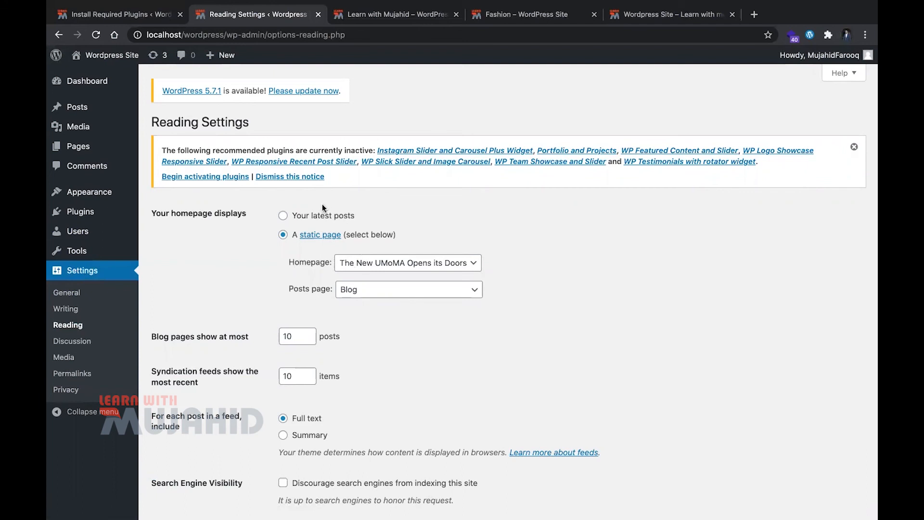
click(326, 216)
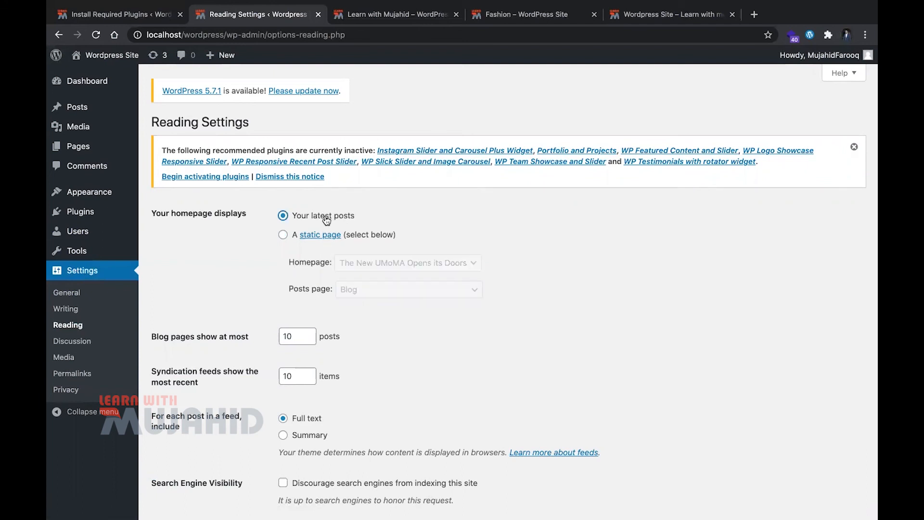
click(282, 234)
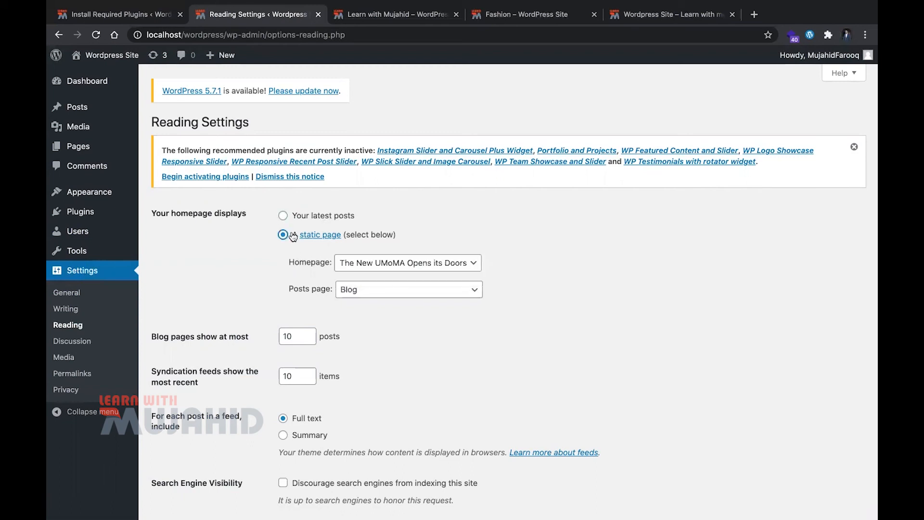
click(353, 262)
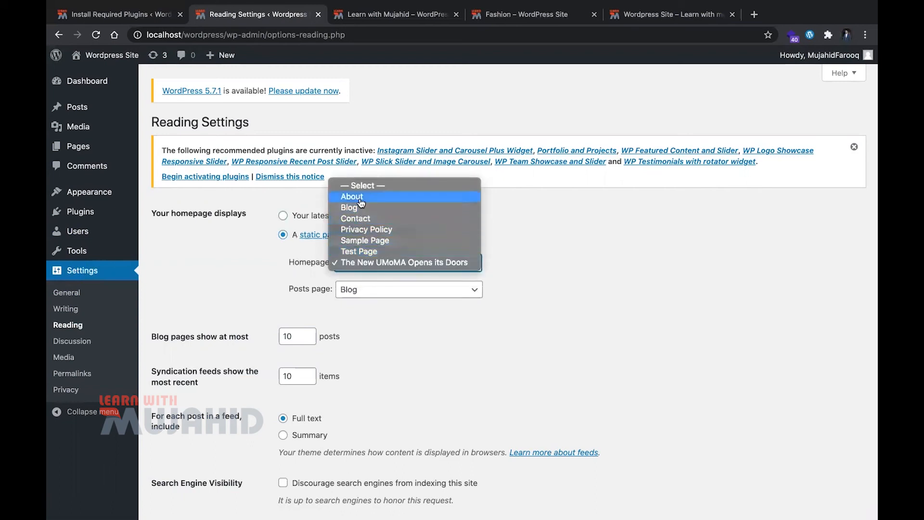
key(Escape)
scroll(241, 409, down, 2)
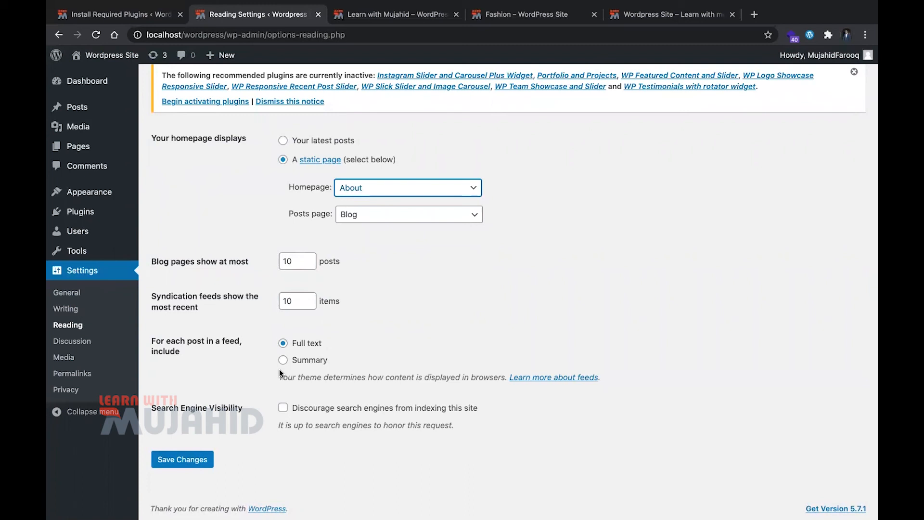
click(187, 460)
Reload the live site in the post's browser tab, open its homepage and check which page content is displayed
click(360, 15)
key(super+r)
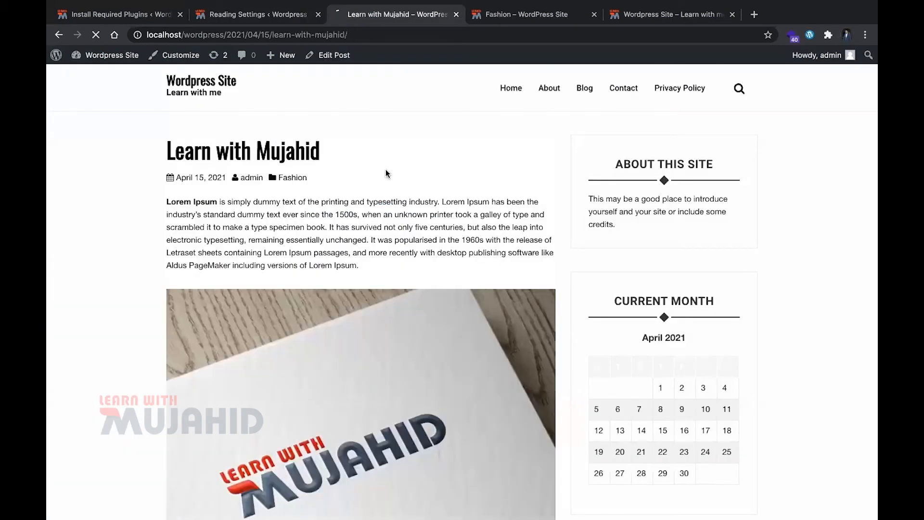
click(231, 79)
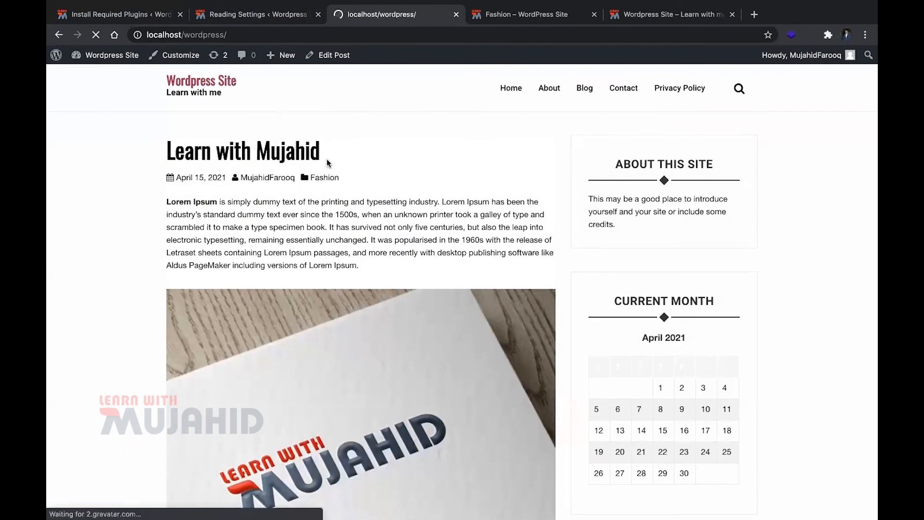
scroll(481, 147, down, 3)
scroll(231, 138, up, 3)
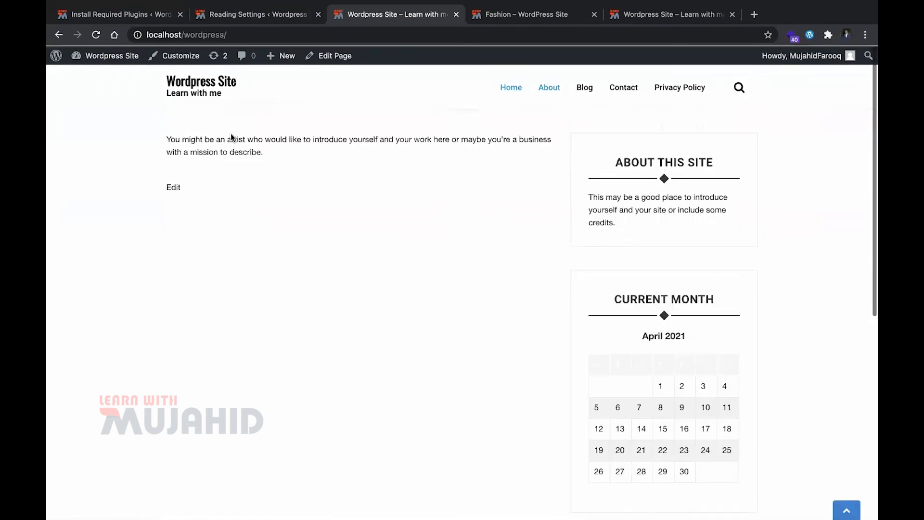
triple_click(261, 136)
click(307, 157)
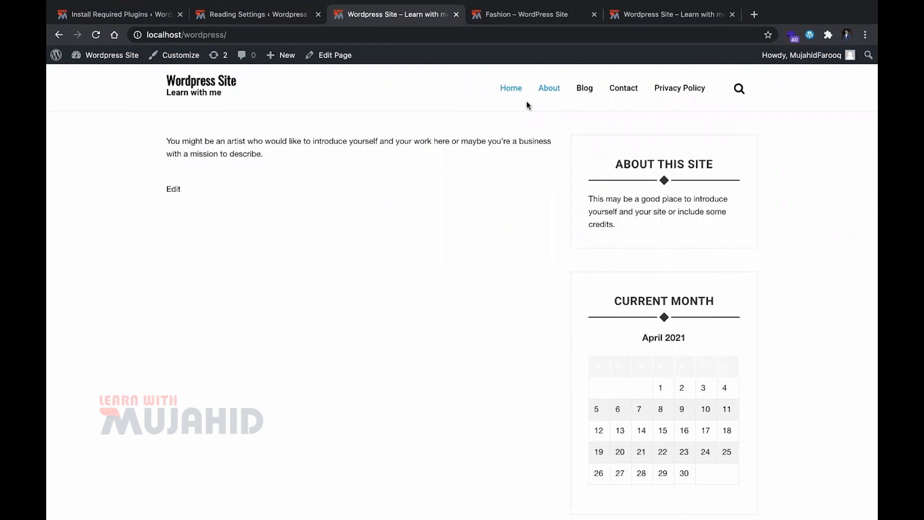
Open the Discussion Settings page and review the default post, comment, email notification and moderation options without changing them
click(134, 19)
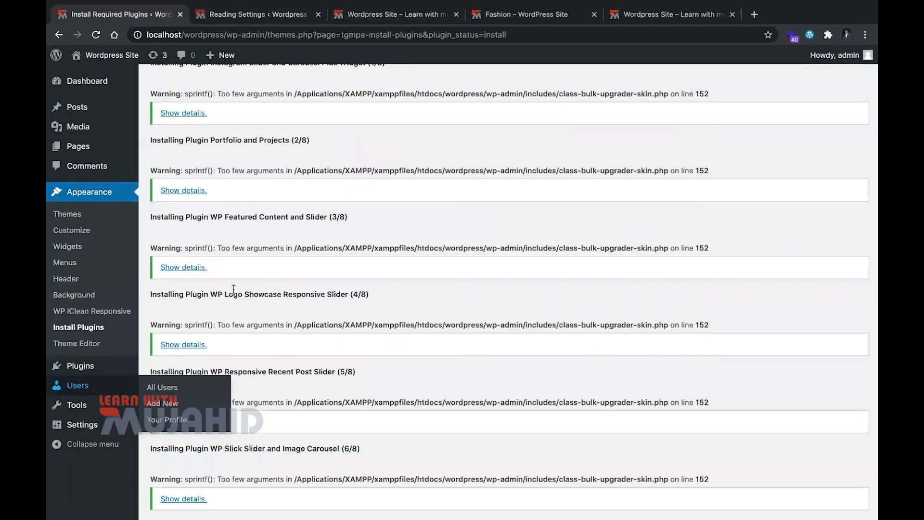
scroll(236, 241, down, 5)
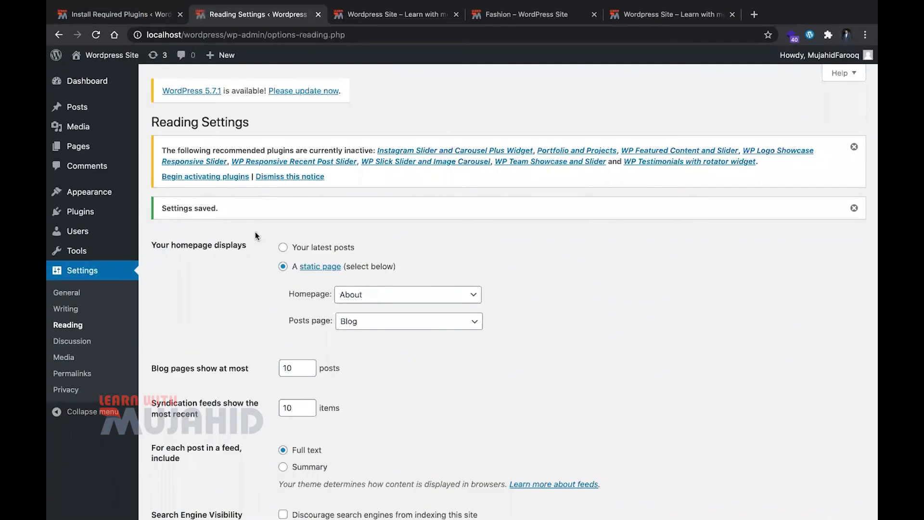
scroll(255, 232, down, 3)
click(96, 346)
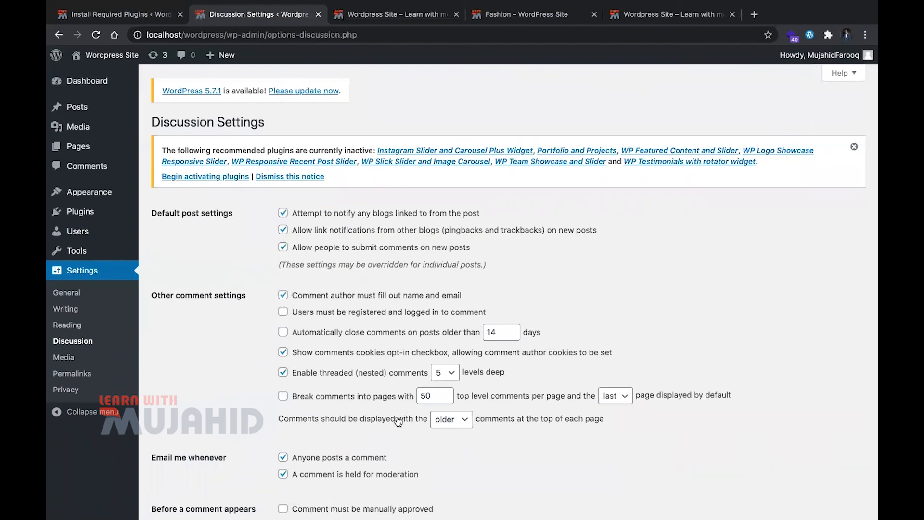
scroll(398, 422, down, 1)
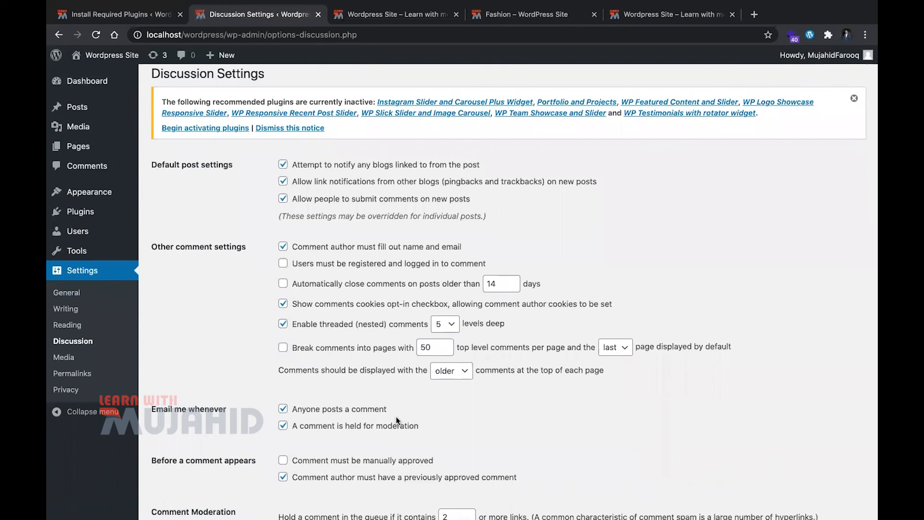
scroll(397, 420, down, 4)
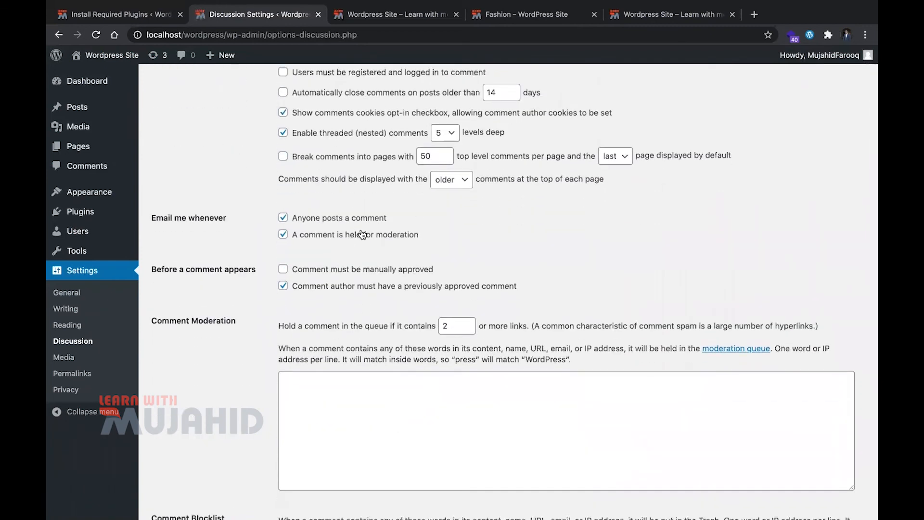
scroll(362, 235, down, 5)
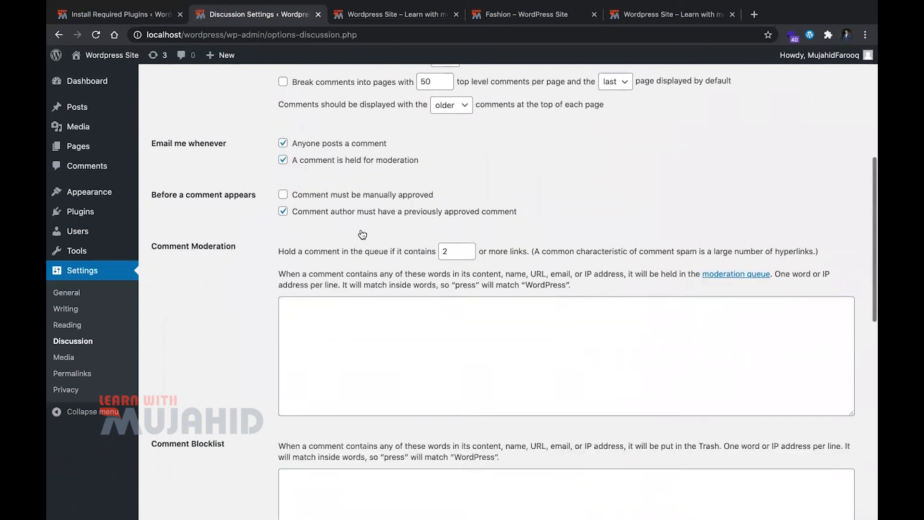
Open the Media Settings page and review the thumbnail, medium and large image sizes and the upload folder option, leaving thumbnail cropping on
click(87, 362)
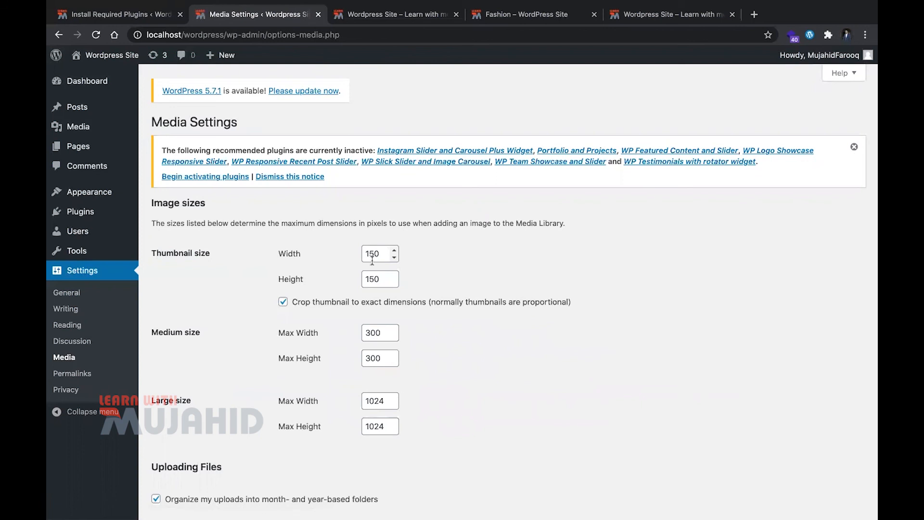
click(368, 302)
scroll(499, 341, down, 2)
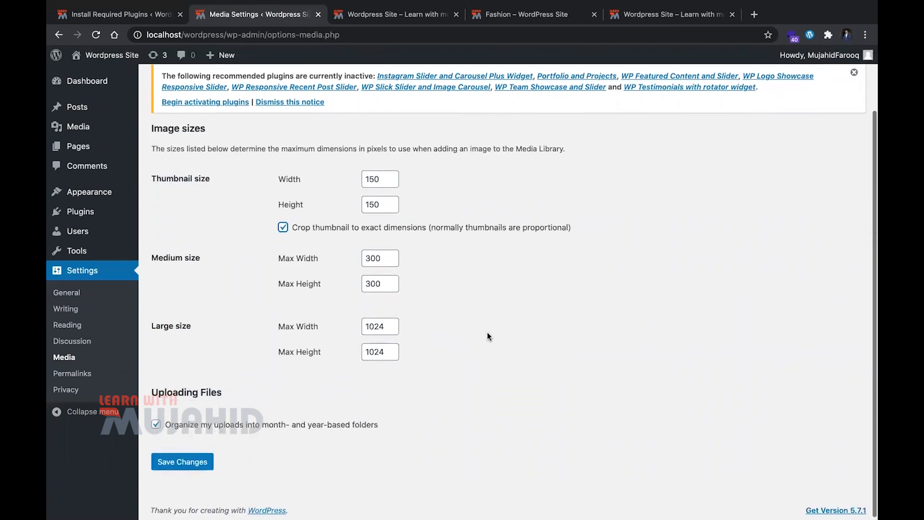
click(371, 278)
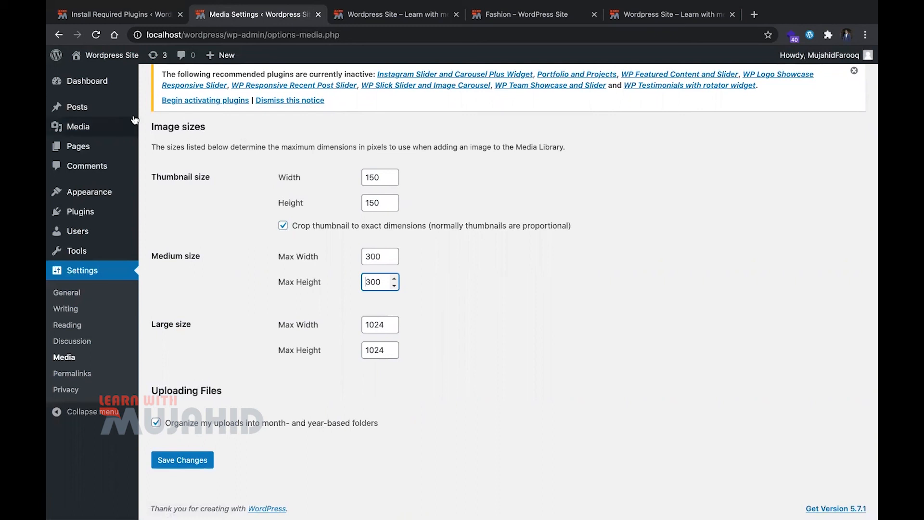
Open the live site's sidebar logo image in its own browser tab, examine the year and month folders in its URL, and close it
key(ctrl+Tab)
scroll(605, 307, down, 10)
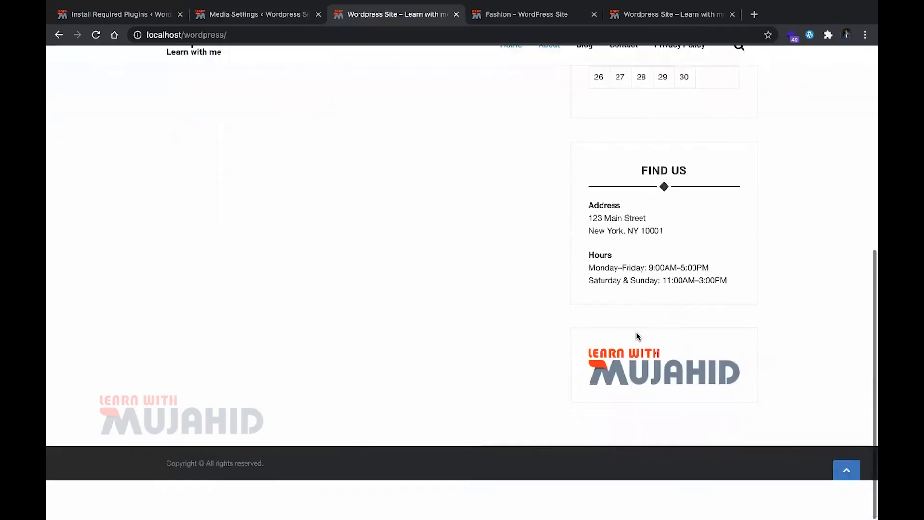
right_click(660, 403)
click(683, 408)
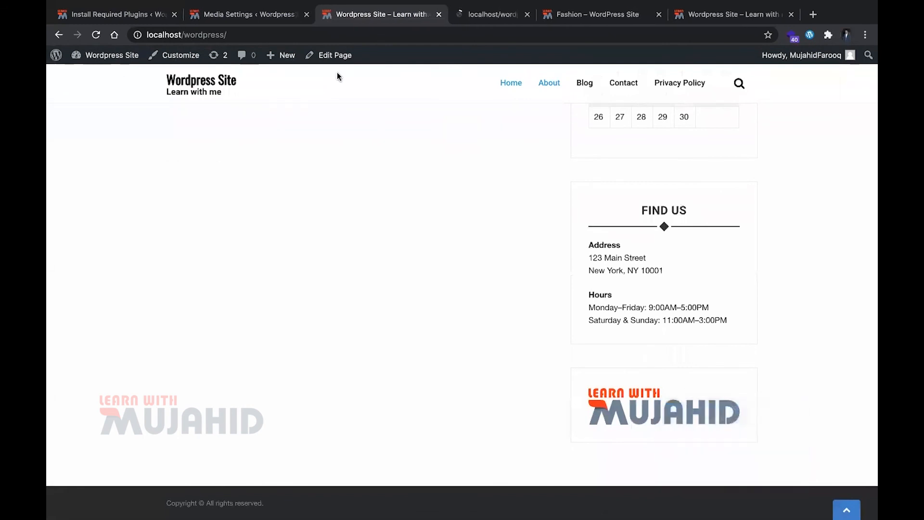
key(ctrl+Tab)
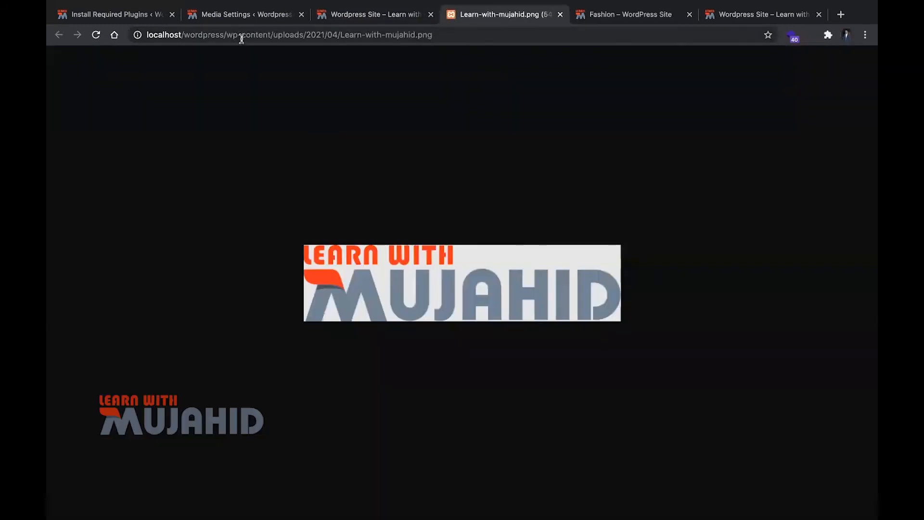
drag(241, 35, 310, 38)
click(322, 37)
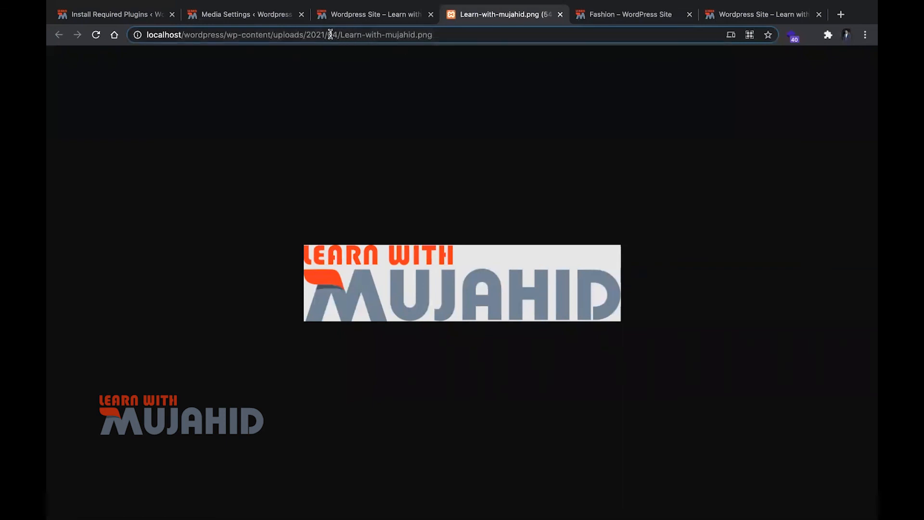
click(341, 35)
key(super+w)
Return to the WordPress settings browser tab and open the Permalink Settings page
click(138, 14)
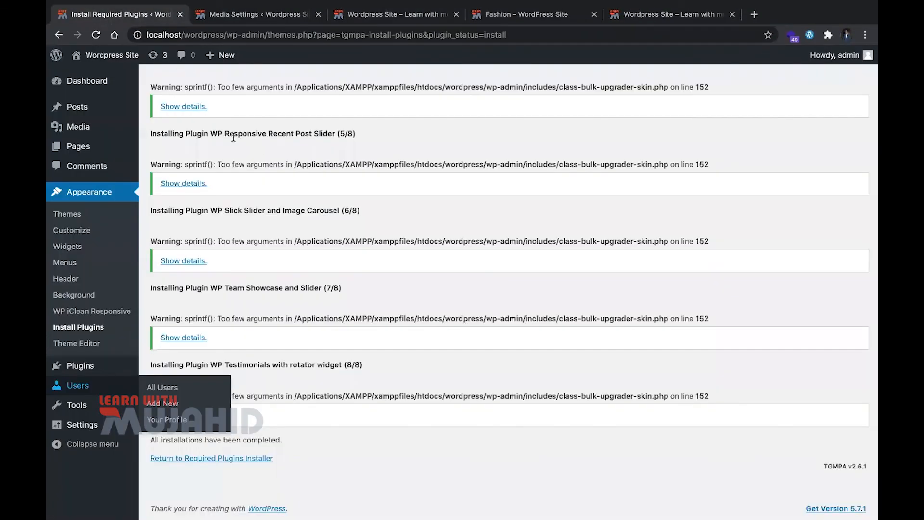
click(258, 15)
click(93, 374)
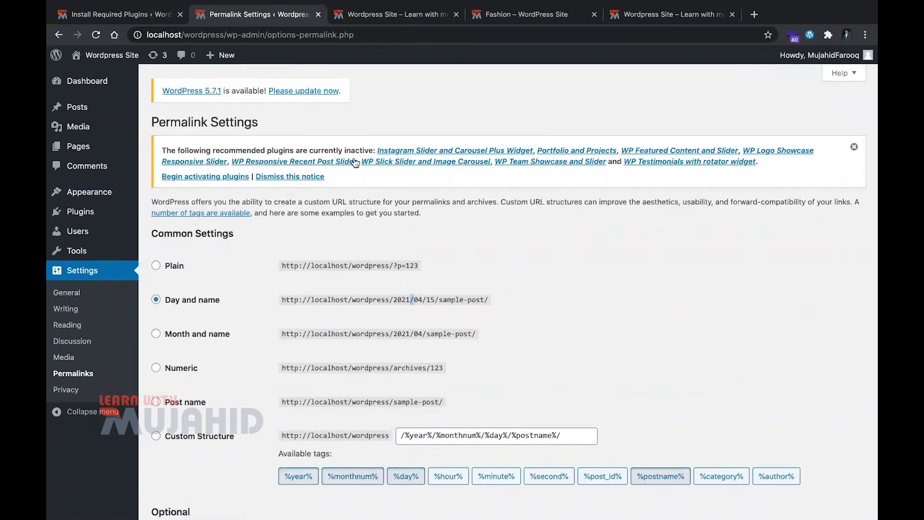
Close the Fashion category and old homepage browser tabs, keeping the current live site tab open
key(ctrl+Tab)
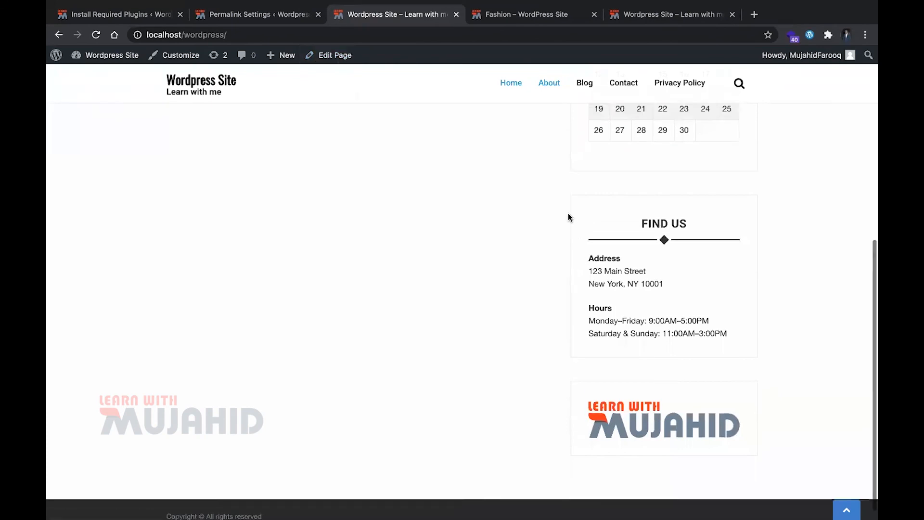
key(ctrl+Tab)
scroll(474, 199, up, 15)
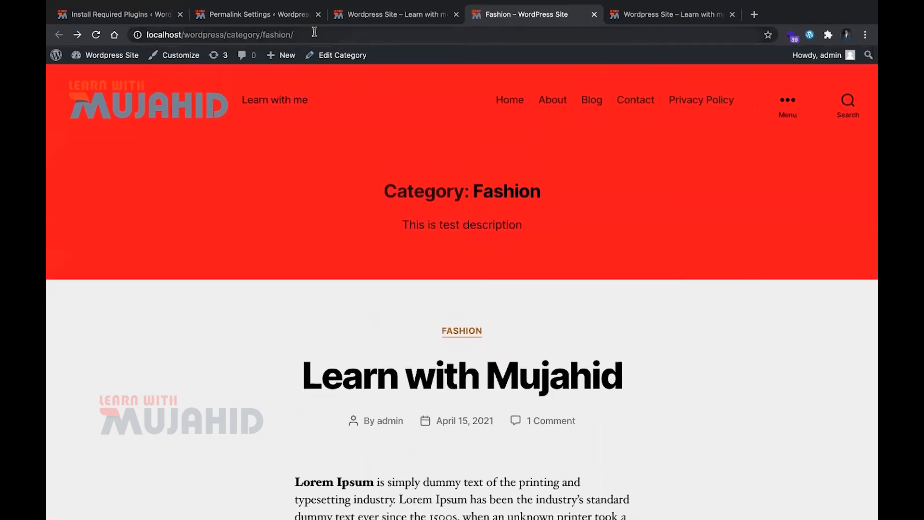
key(ctrl+Tab)
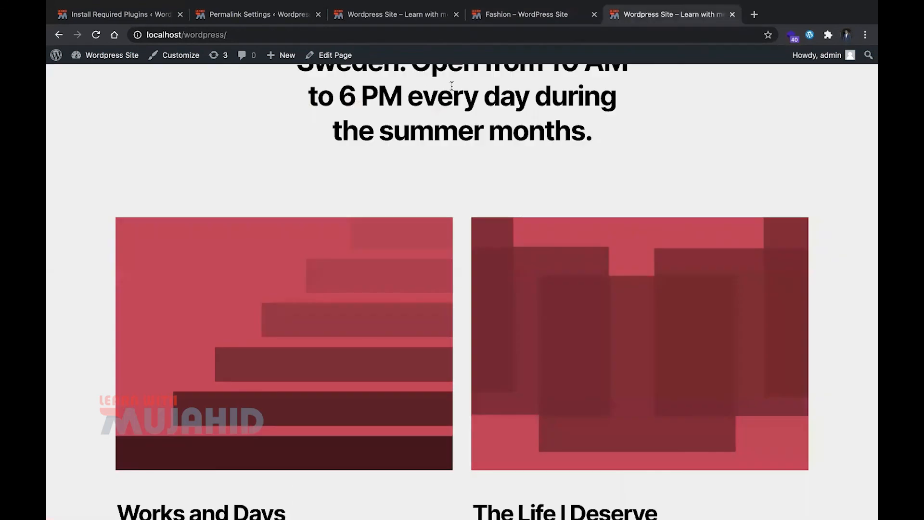
key(ctrl+w)
key(ctrl+w)
scroll(330, 218, up, 4)
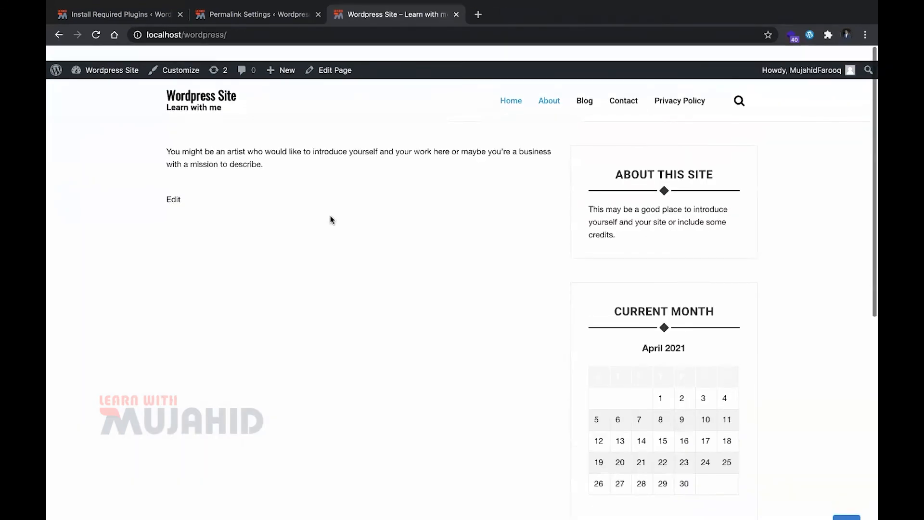
Open the first post from the live site's Blog page and examine the date and name in its URL
click(584, 86)
click(352, 348)
click(310, 35)
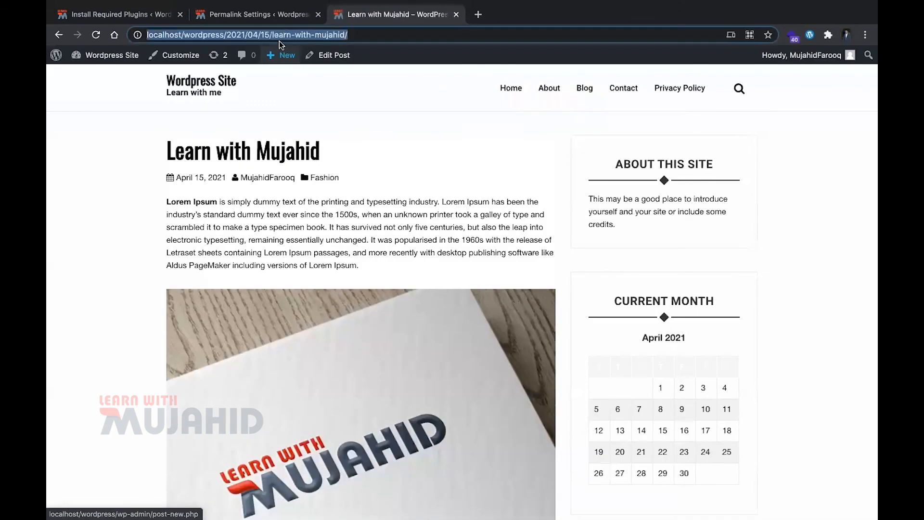
click(349, 34)
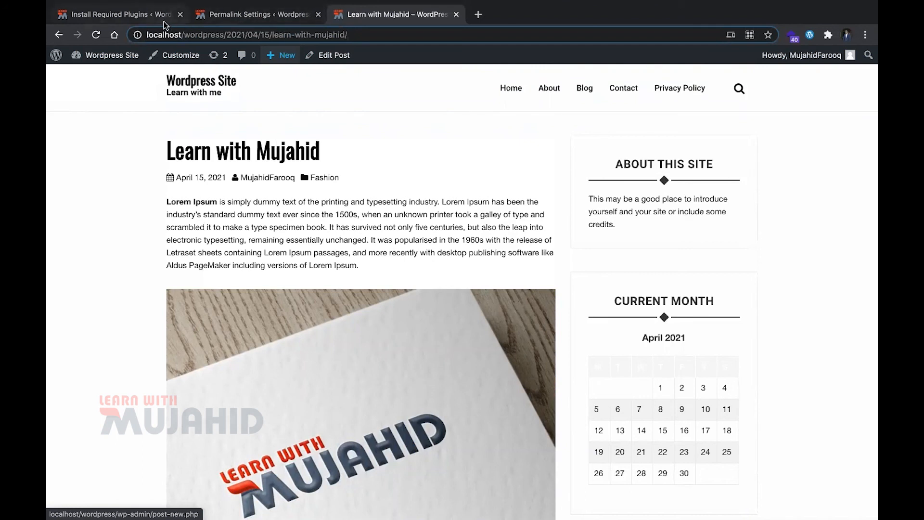
In the Permalink Settings, set the URL structure to Plain and save the changes
click(239, 19)
click(174, 267)
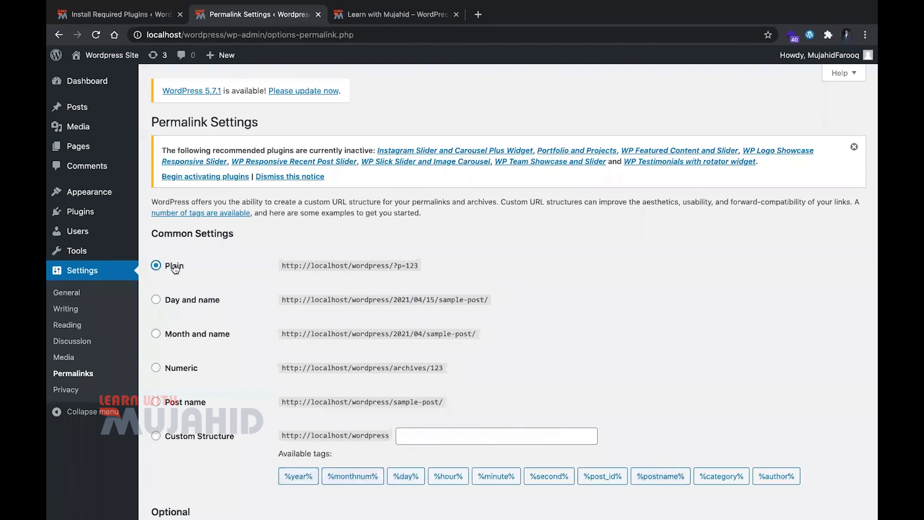
scroll(383, 319, down, 1)
click(187, 462)
Go back through the live site's pages, reload the site, and return to its homepage through the site title
key(ctrl+Tab)
scroll(250, 224, left, 5)
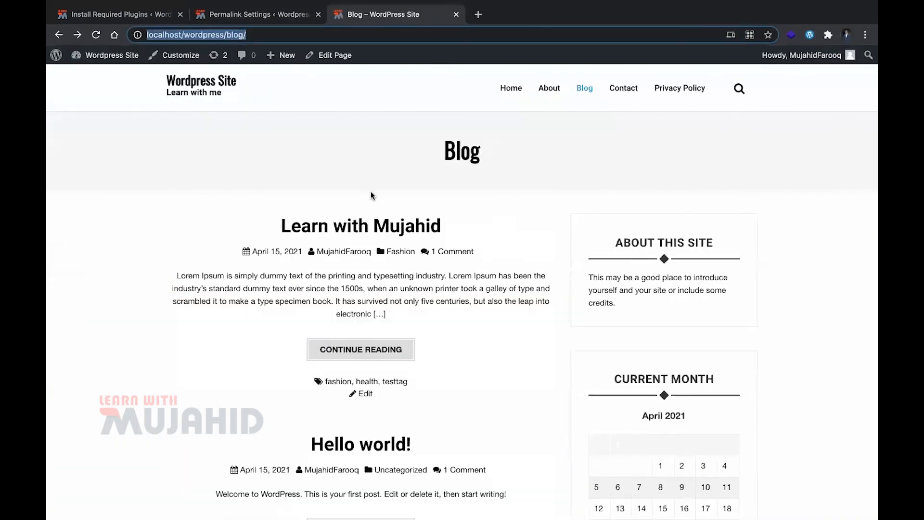
key(super+r)
scroll(327, 304, left, 5)
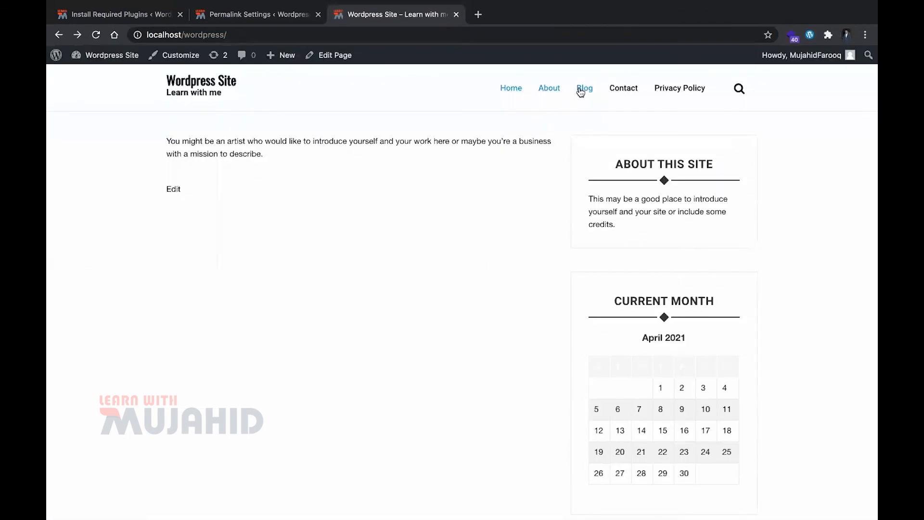
click(584, 87)
click(54, 37)
click(53, 37)
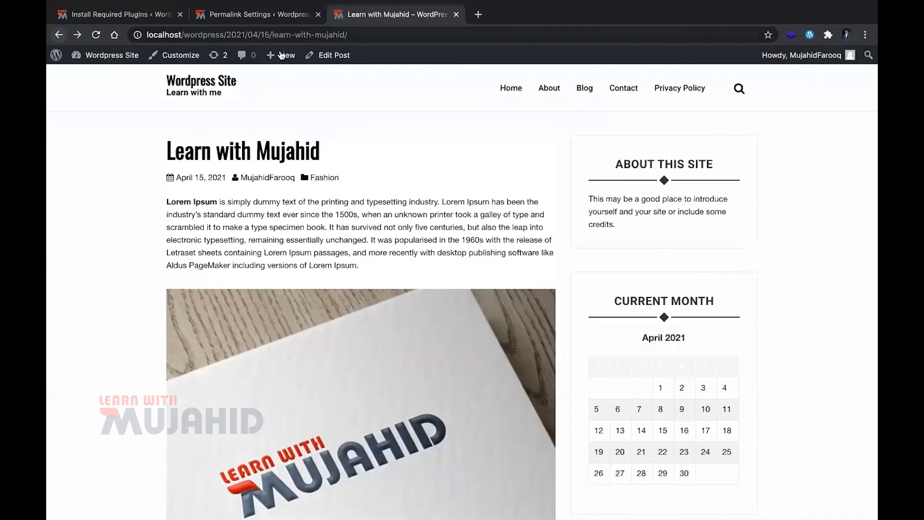
click(230, 82)
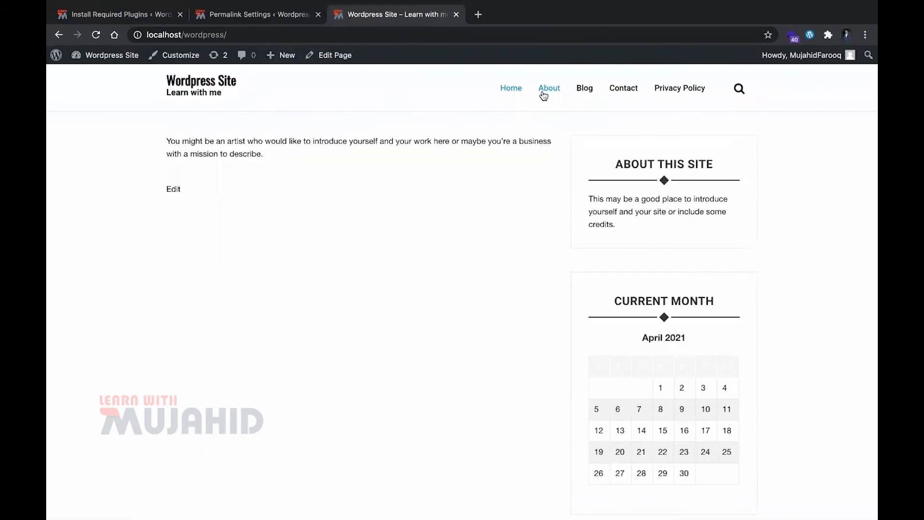
Open the live site's Blog page, Contact page and first blog post, and examine the Plain permalink in each URL
click(513, 91)
click(586, 89)
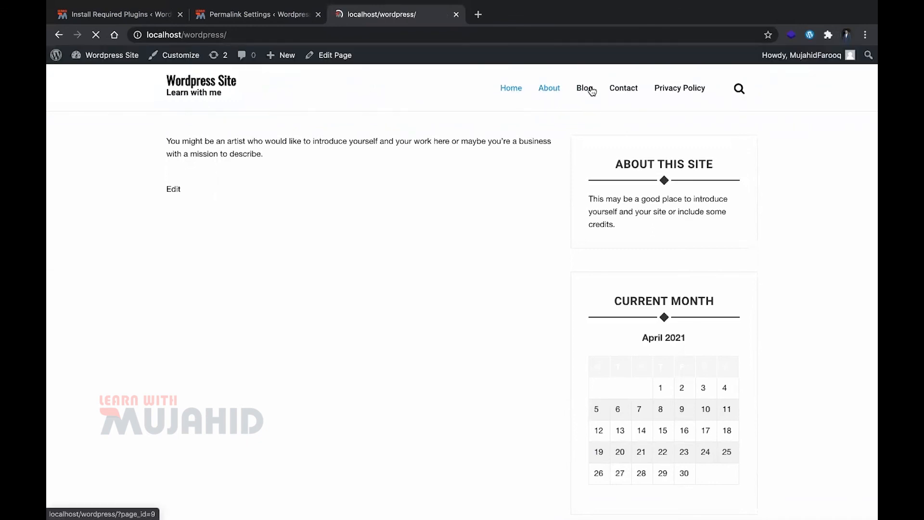
click(219, 34)
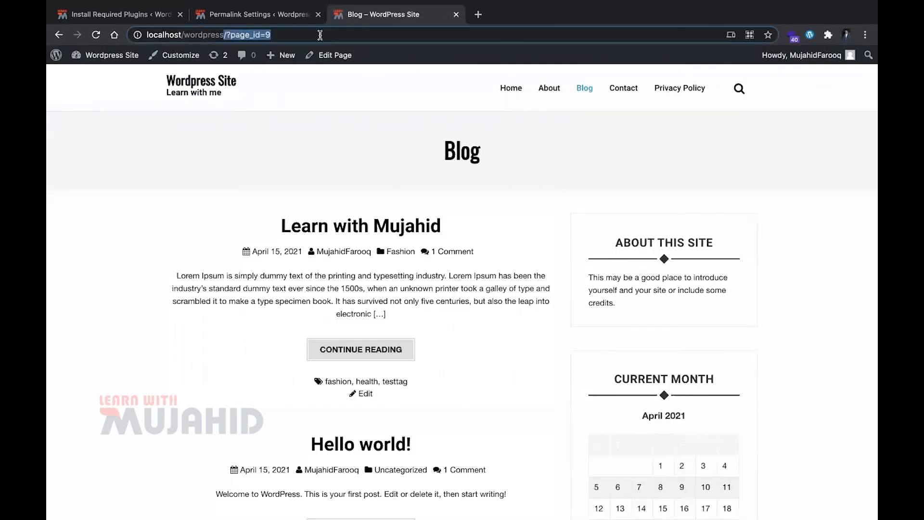
click(629, 94)
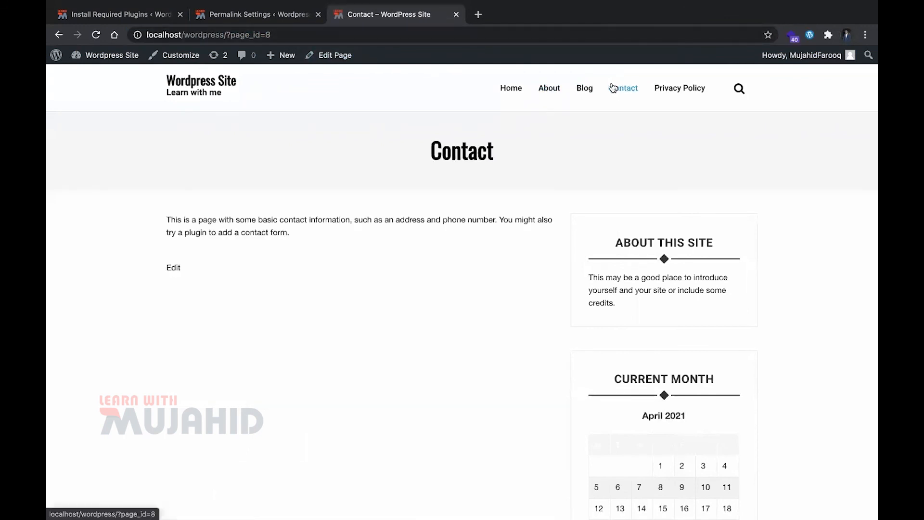
click(593, 94)
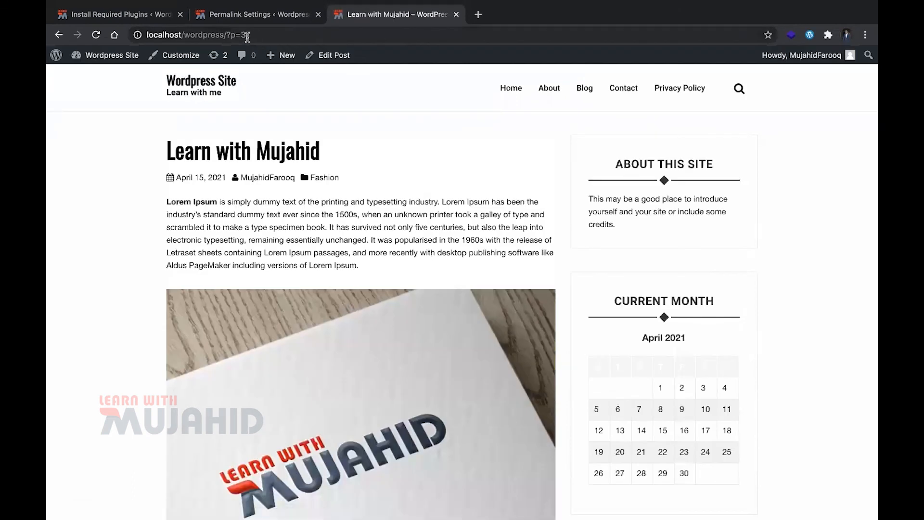
drag(251, 35, 227, 37)
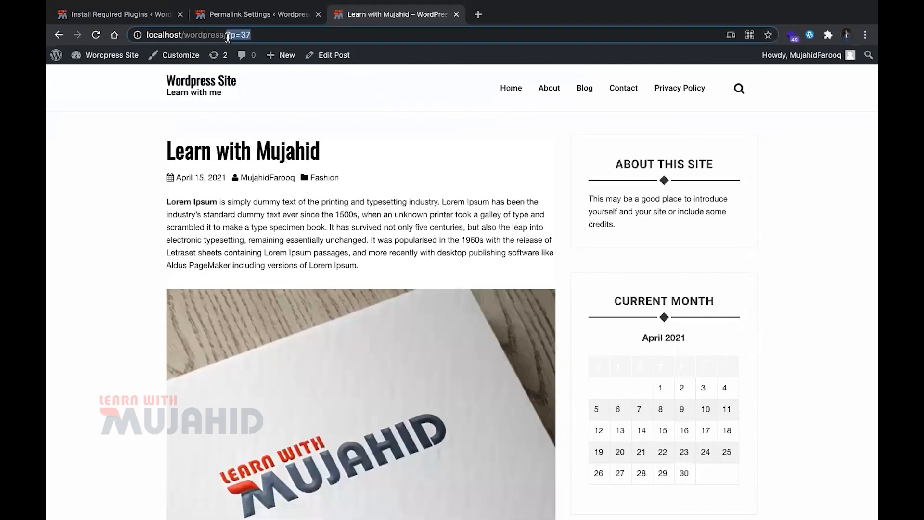
In the Permalink Settings, set the URL structure to Day and name, save the changes, and review the optional category and tag bases
click(244, 16)
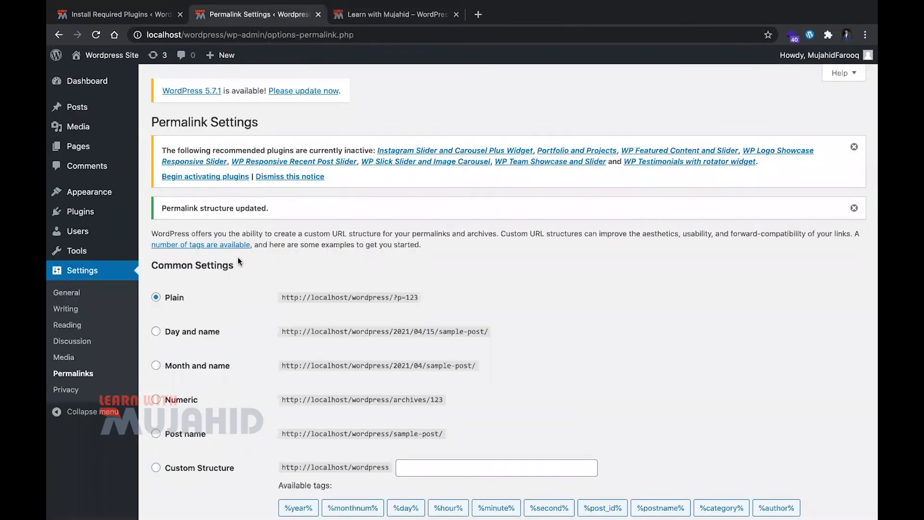
click(159, 329)
scroll(160, 327, down, 5)
click(182, 460)
scroll(336, 350, down, 10)
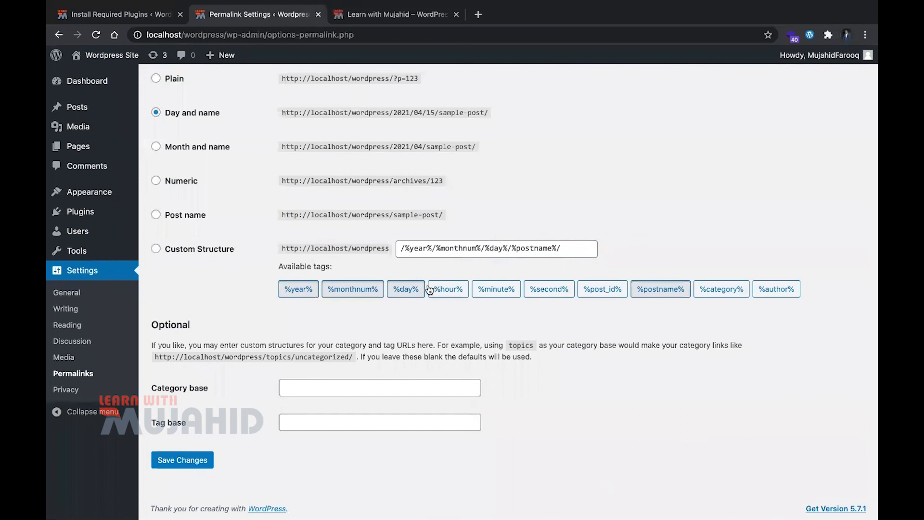
Open the Privacy Settings and review the pages available as the site's Privacy Policy page, keeping the current selection
click(87, 388)
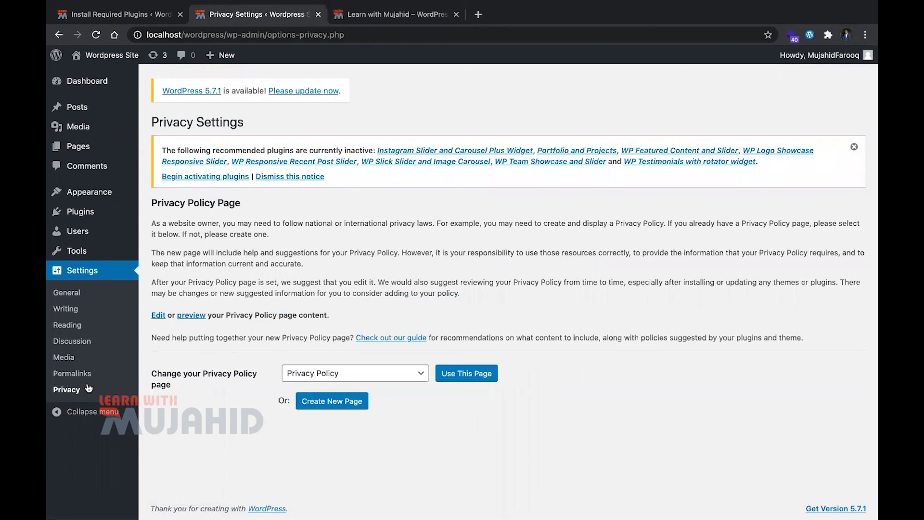
click(348, 373)
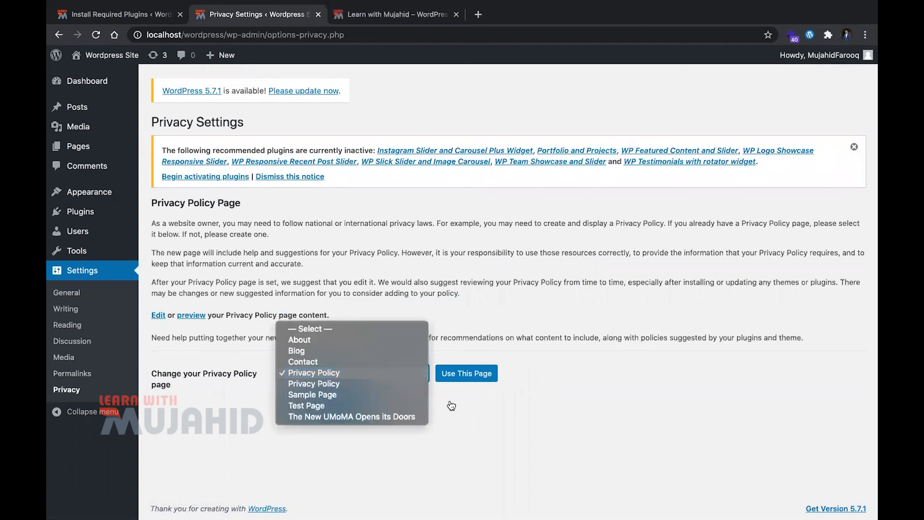
click(618, 433)
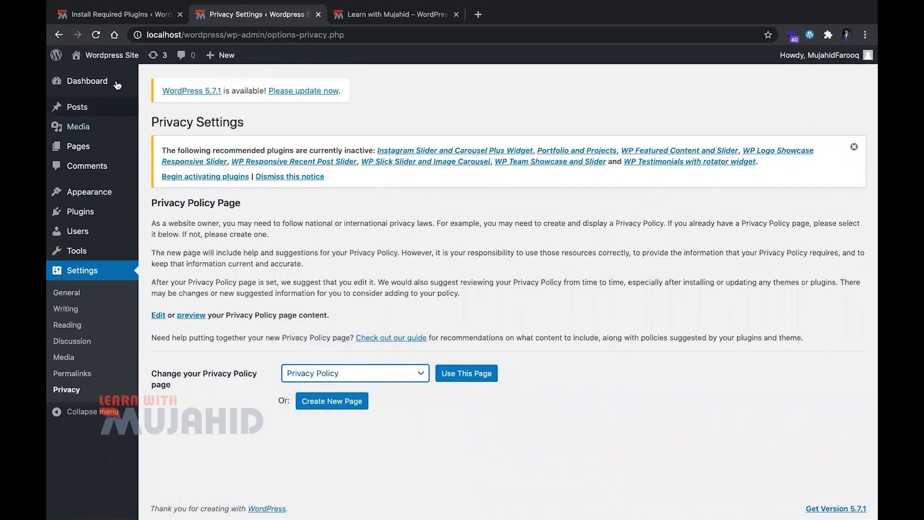
Return to the required plugins installer, bulk-activate all eight recommended plugins, and go back to the Dashboard
click(116, 14)
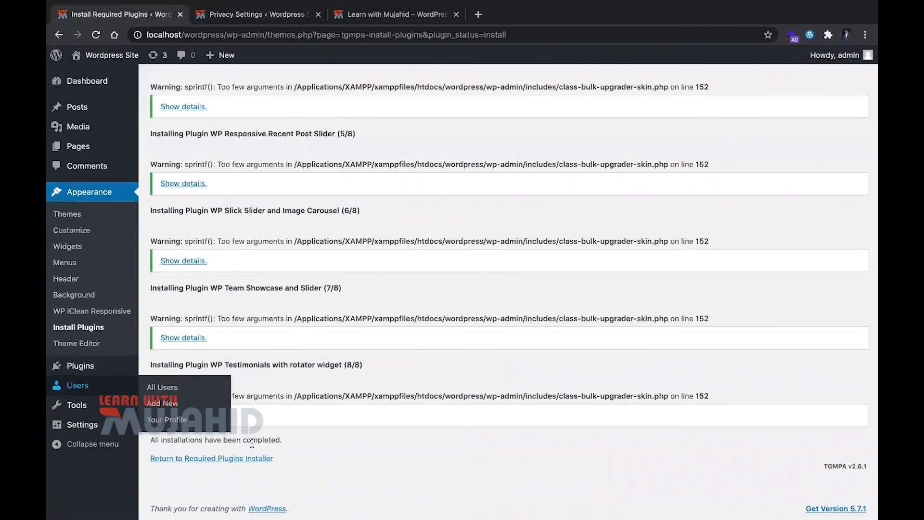
click(234, 452)
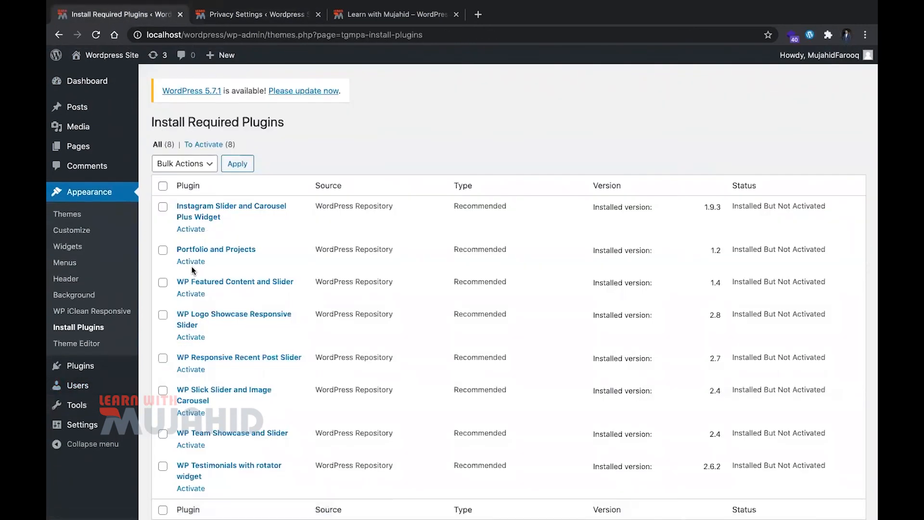
click(163, 186)
click(176, 169)
click(174, 194)
click(238, 164)
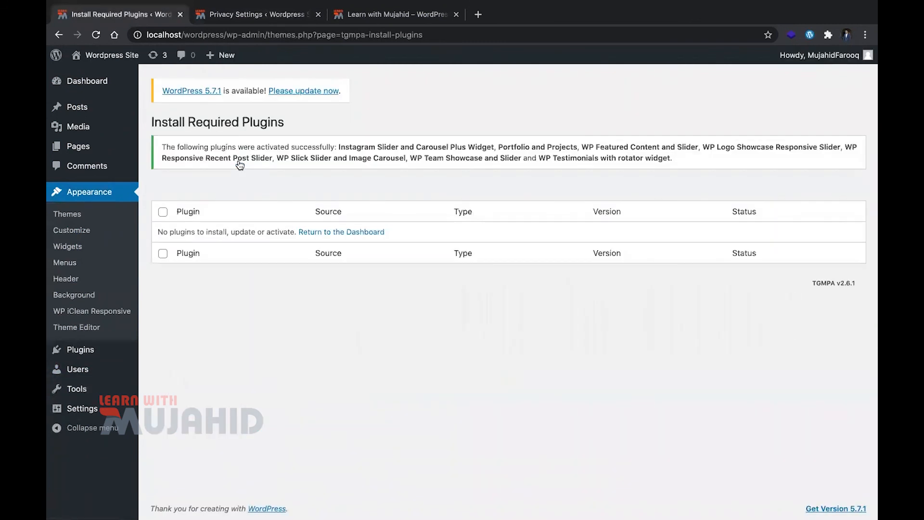
click(359, 234)
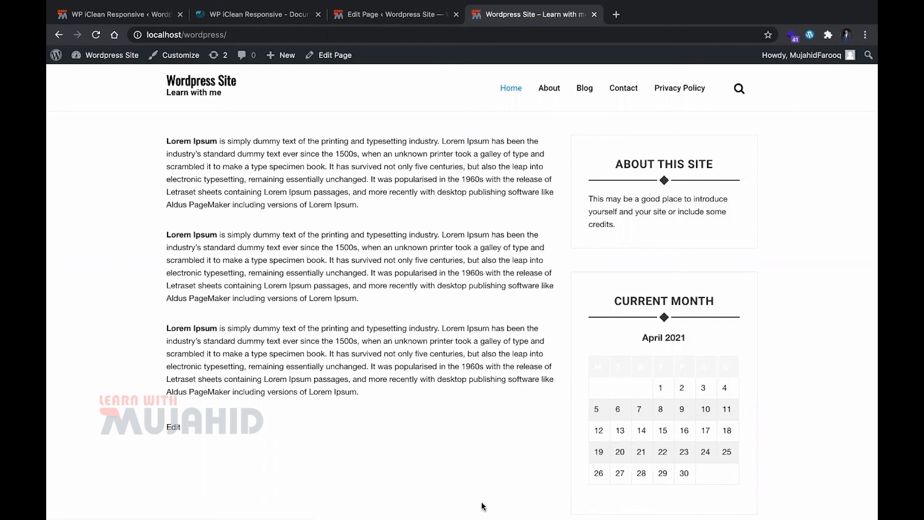
click(646, 486)
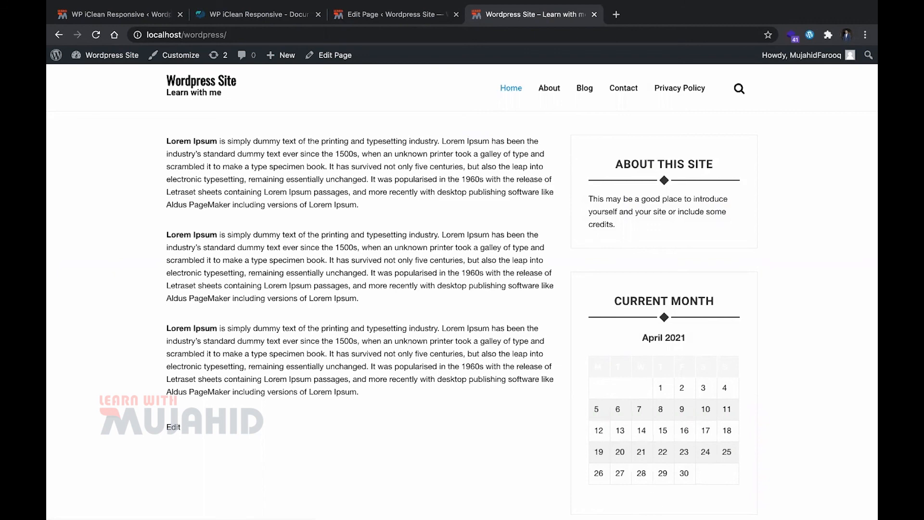